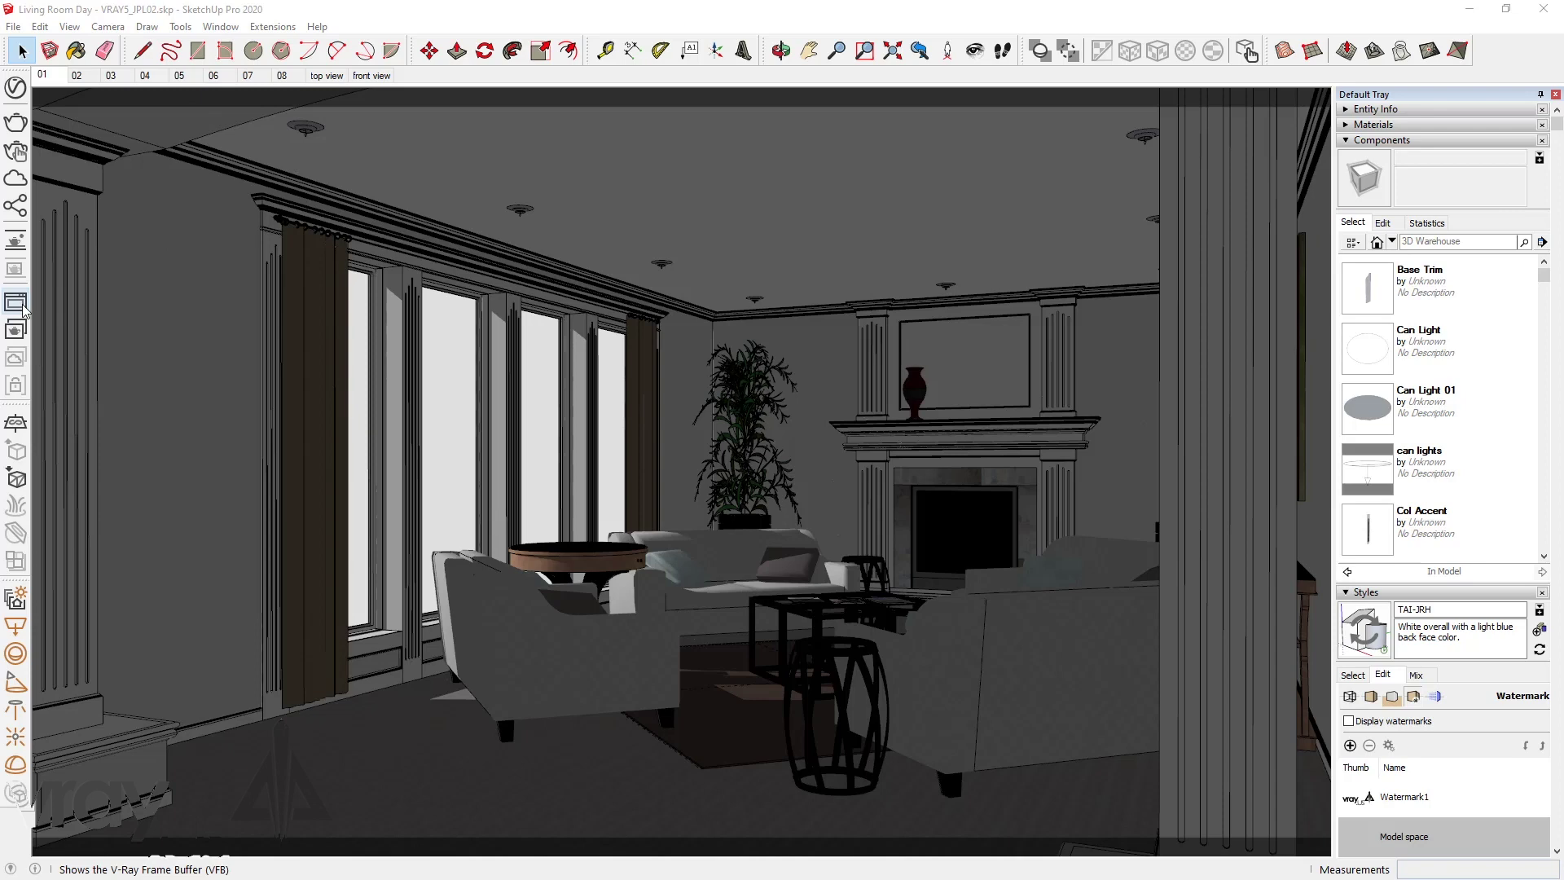
Open the frame buffer with the 960 x 540 render, move it up-left, and read a pixel's colour values
click(23, 308)
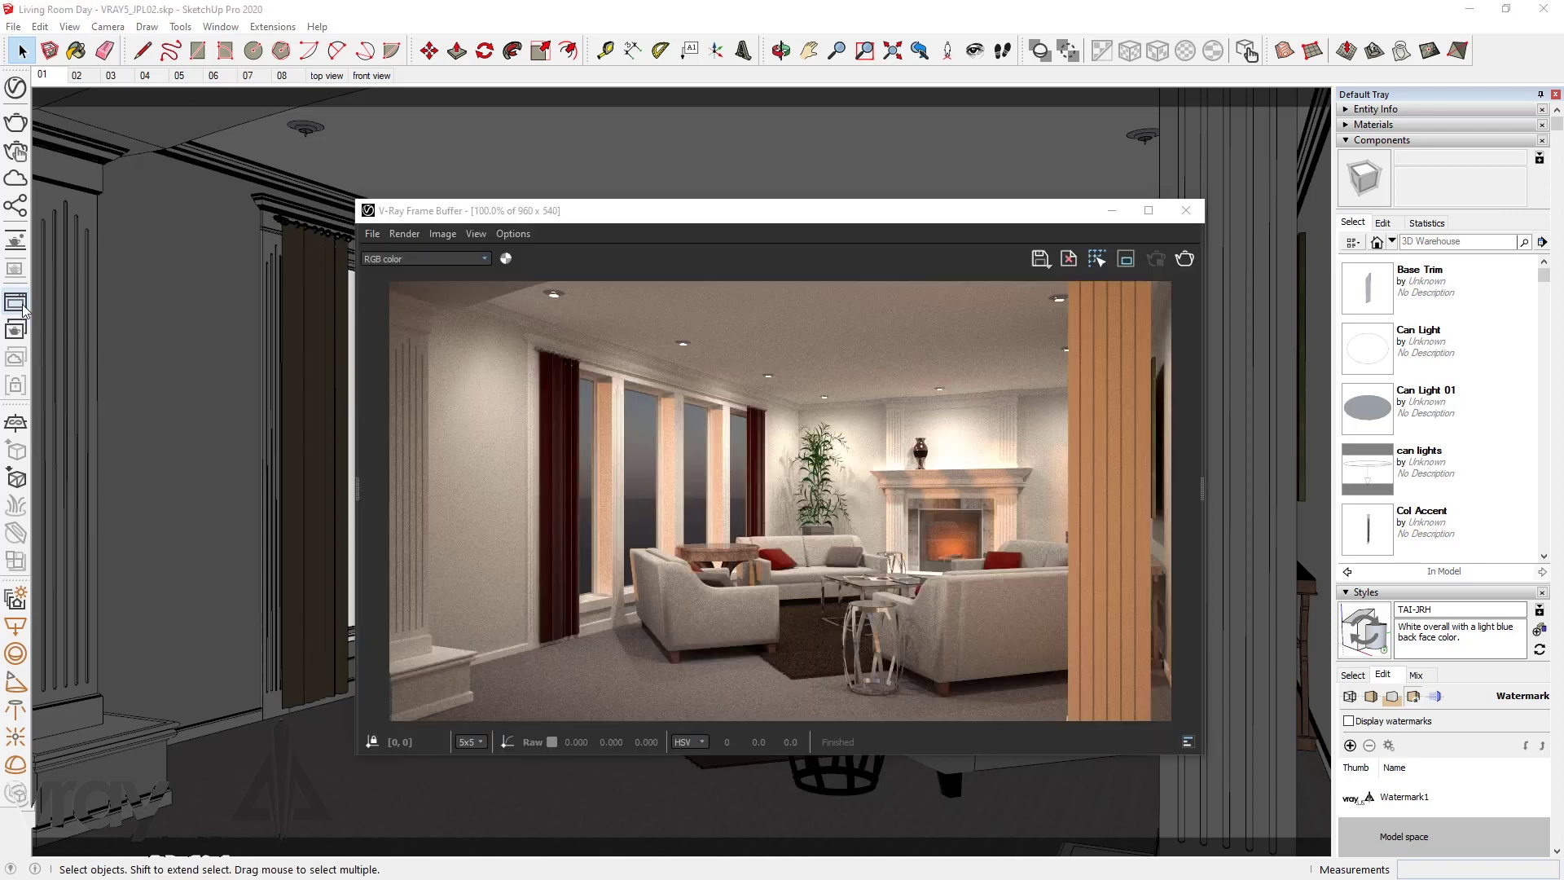
drag(702, 216, 594, 127)
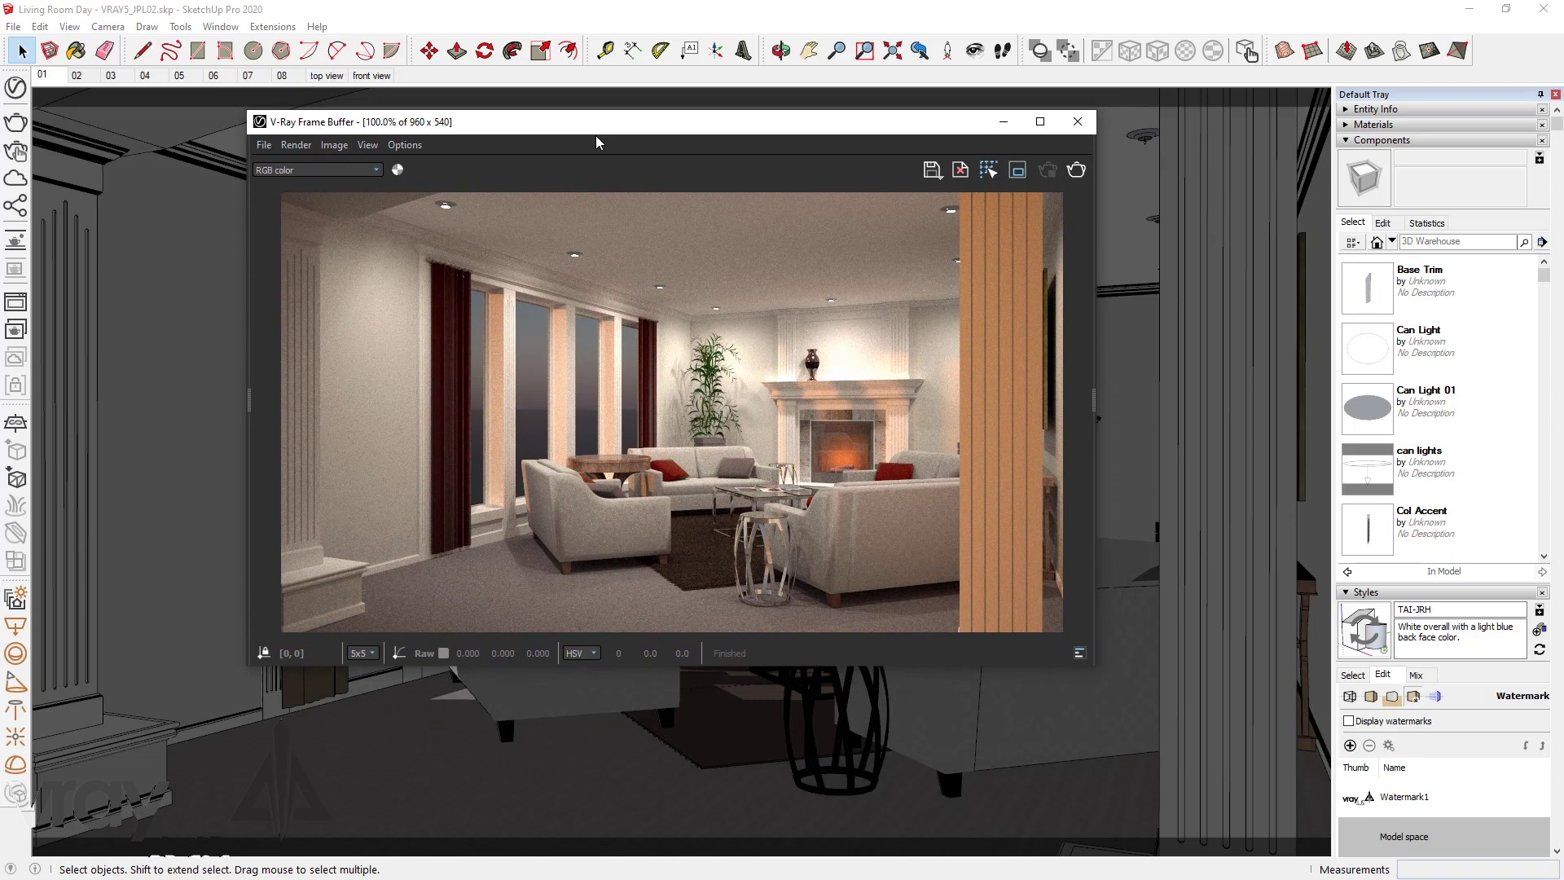
drag(597, 142, 596, 149)
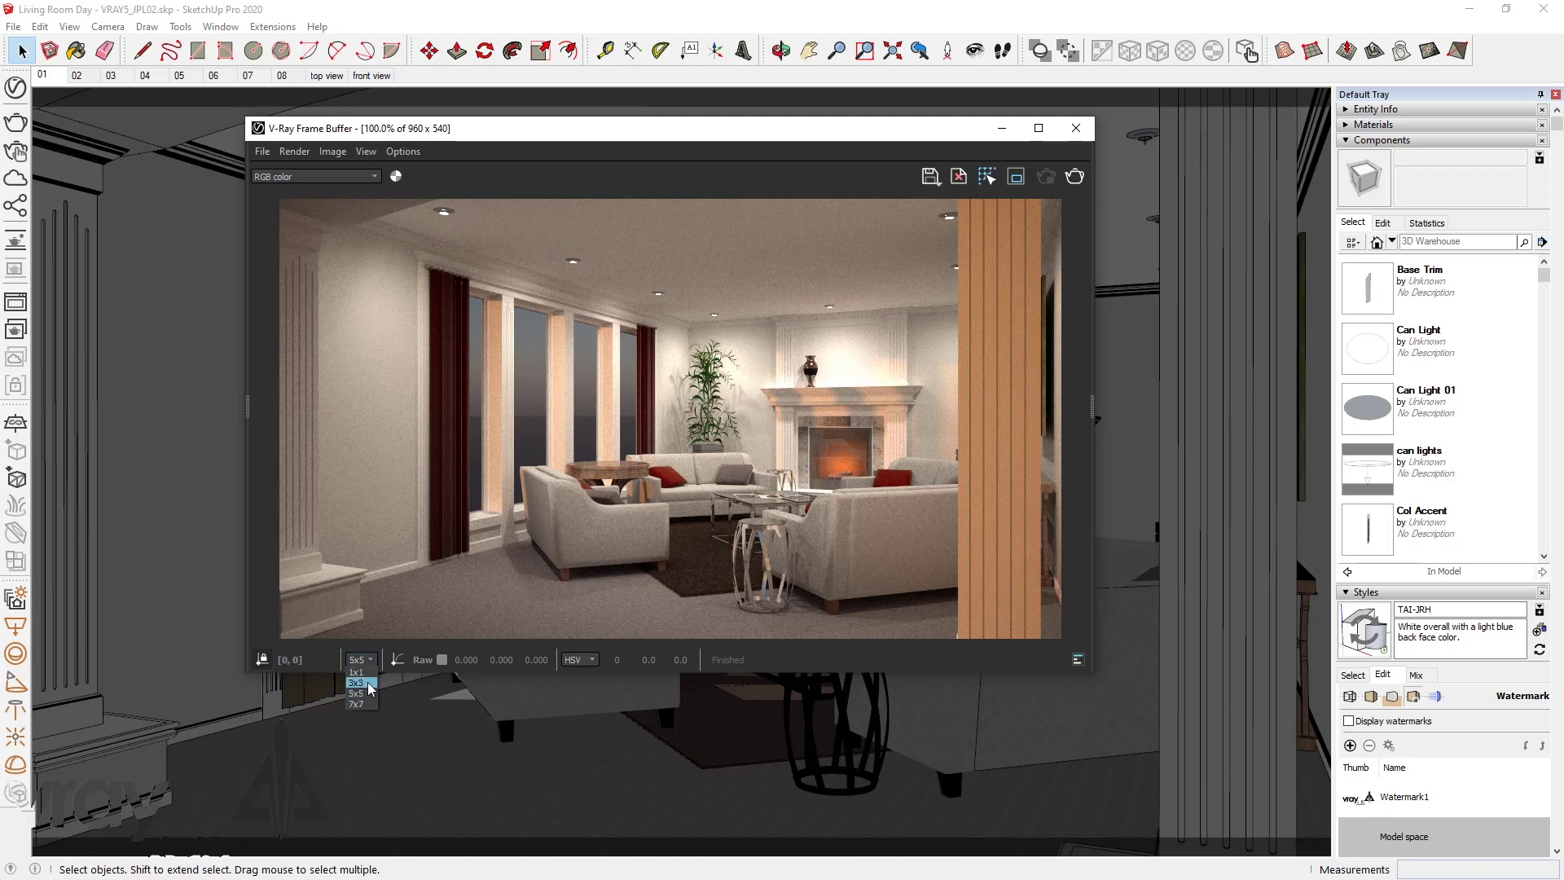
click(406, 323)
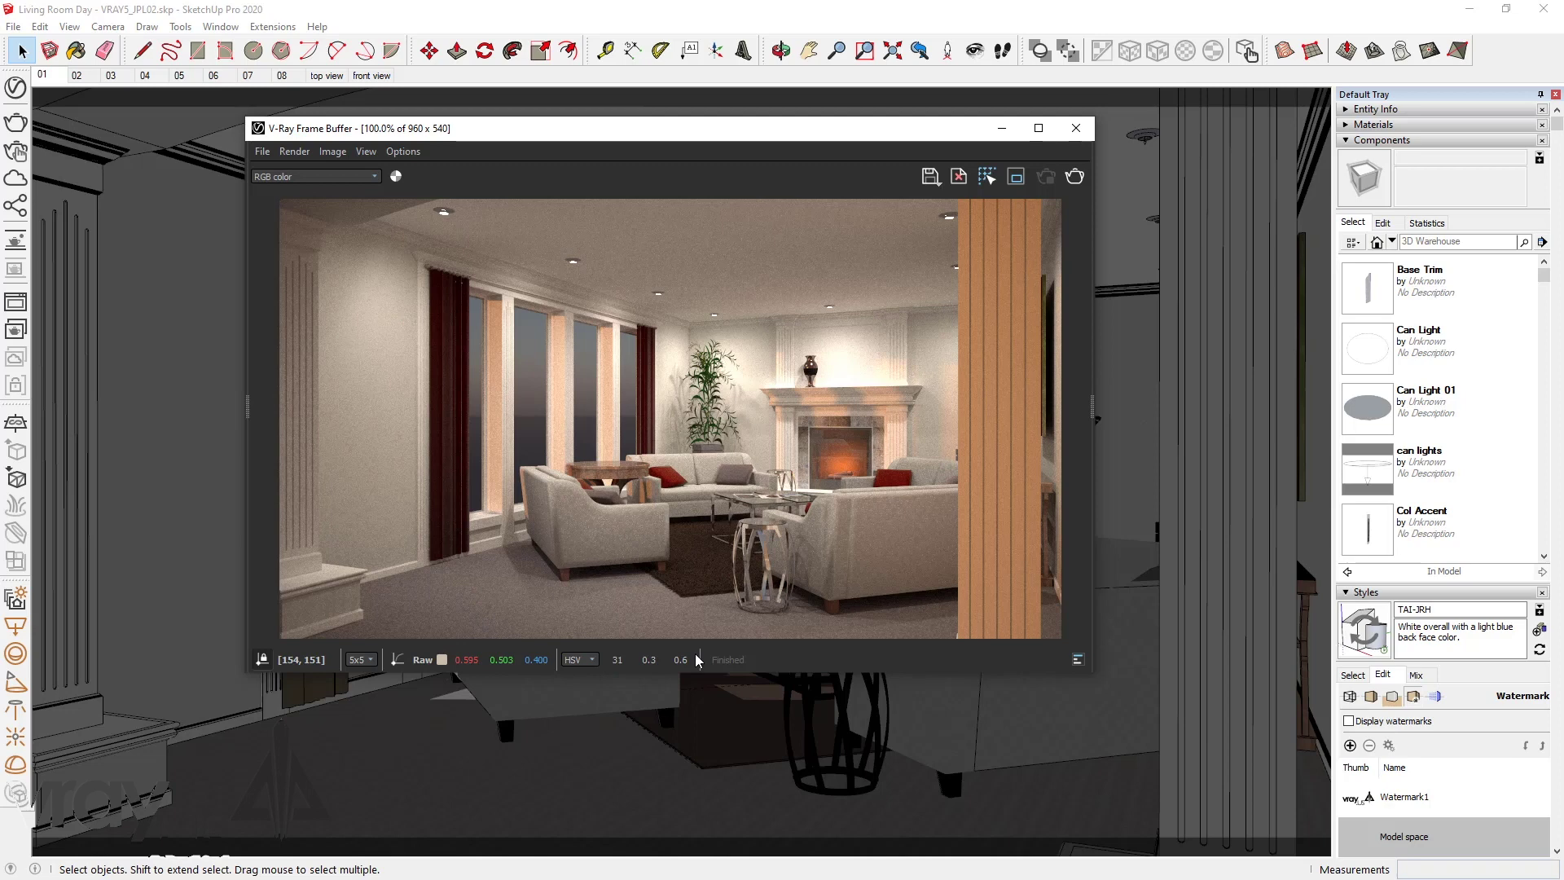
Mark a Region Render area over the room's centre, then turn region rendering back off
click(1017, 177)
drag(499, 353, 819, 548)
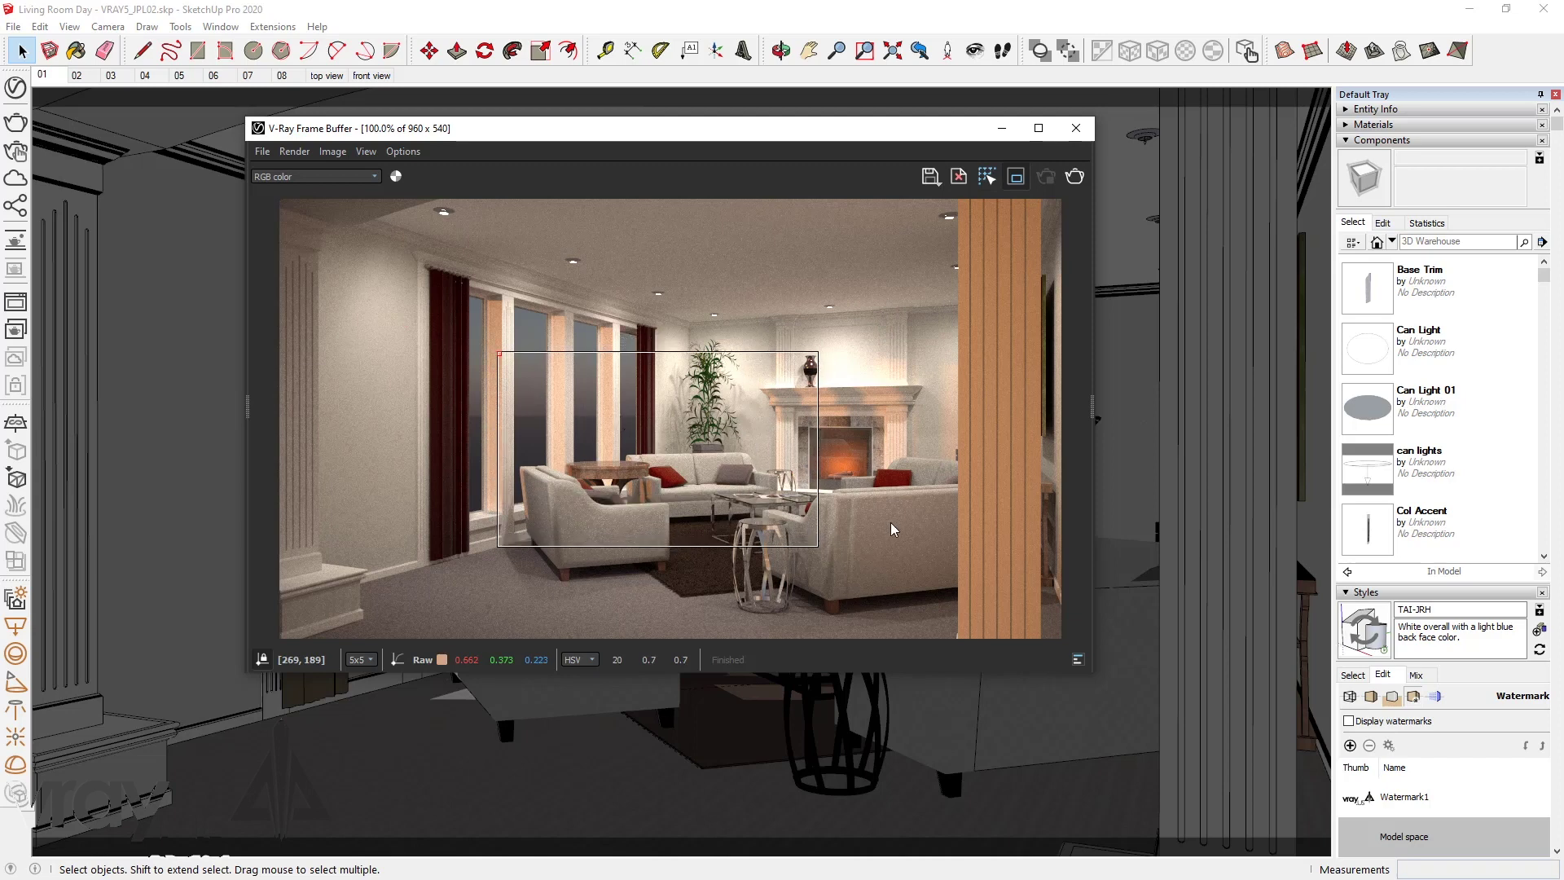
click(1018, 179)
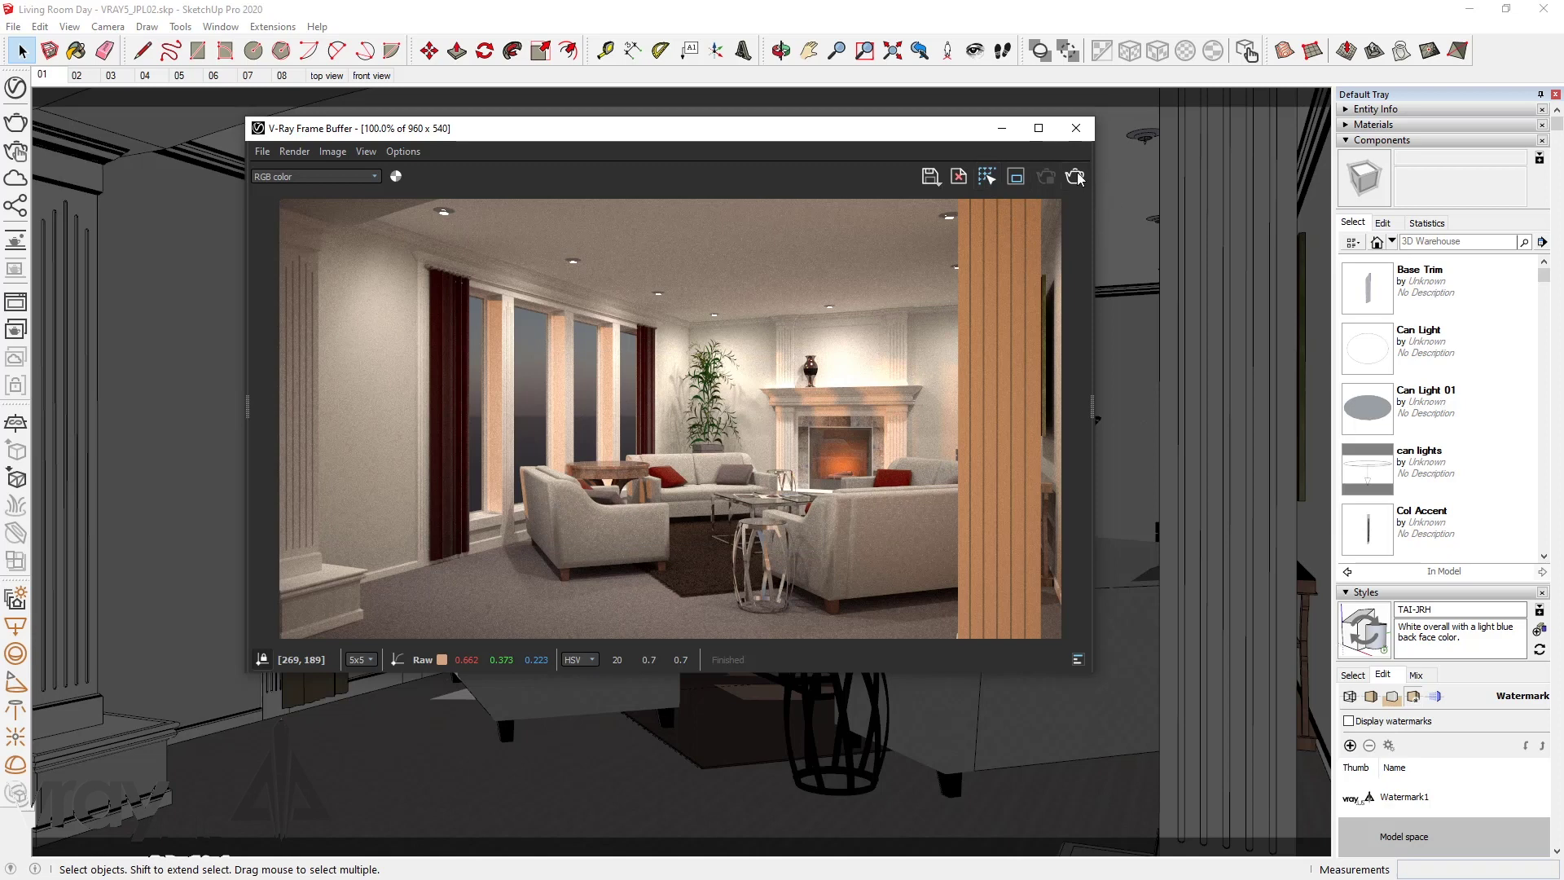
click(330, 154)
mouse_move(343, 172)
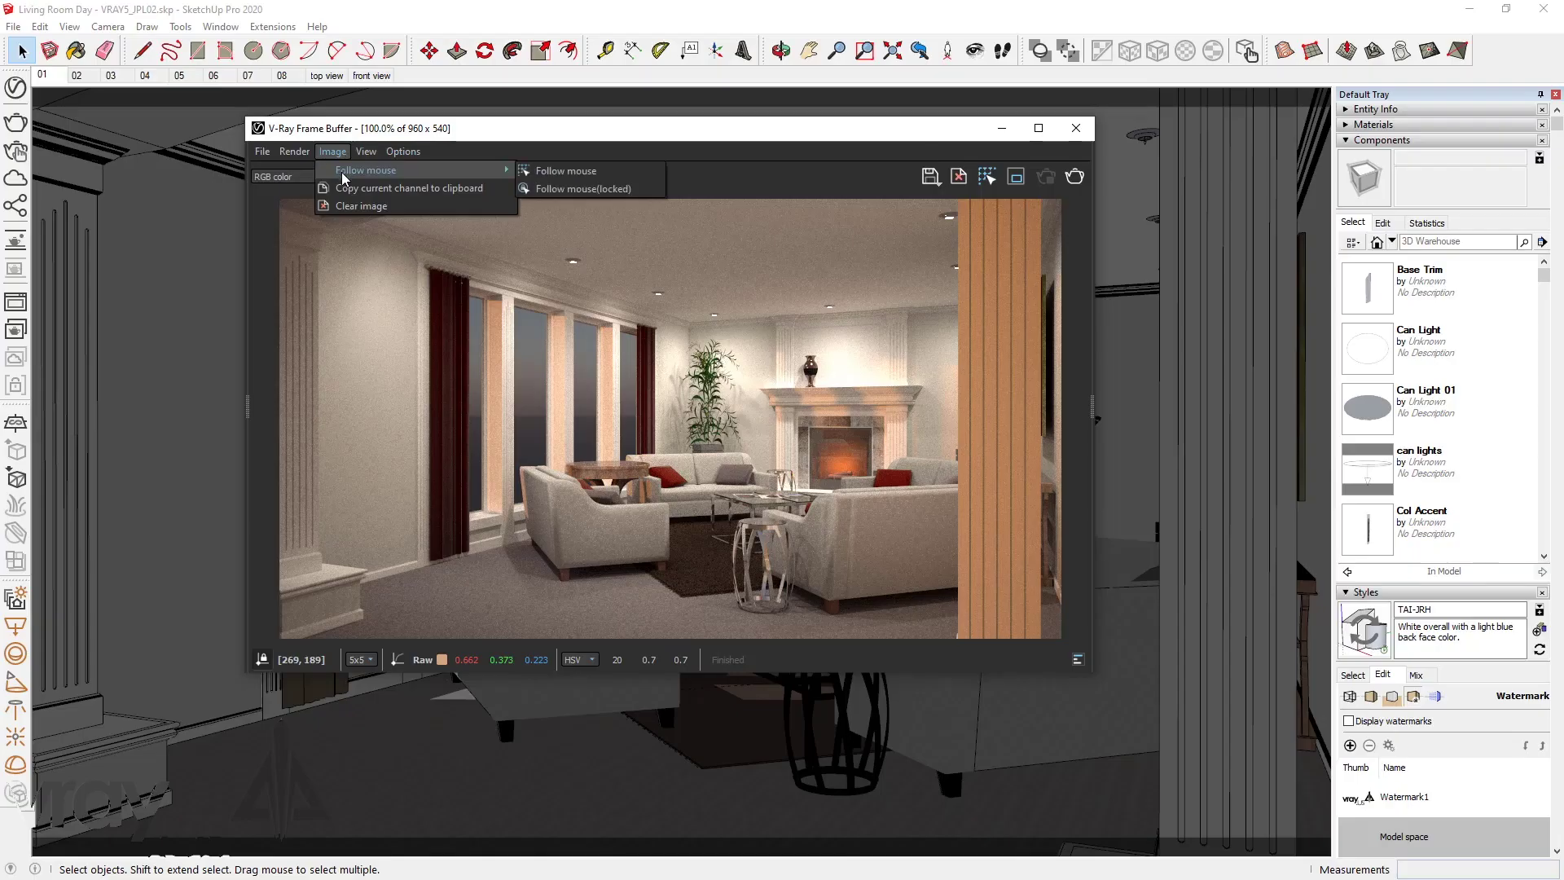
click(336, 151)
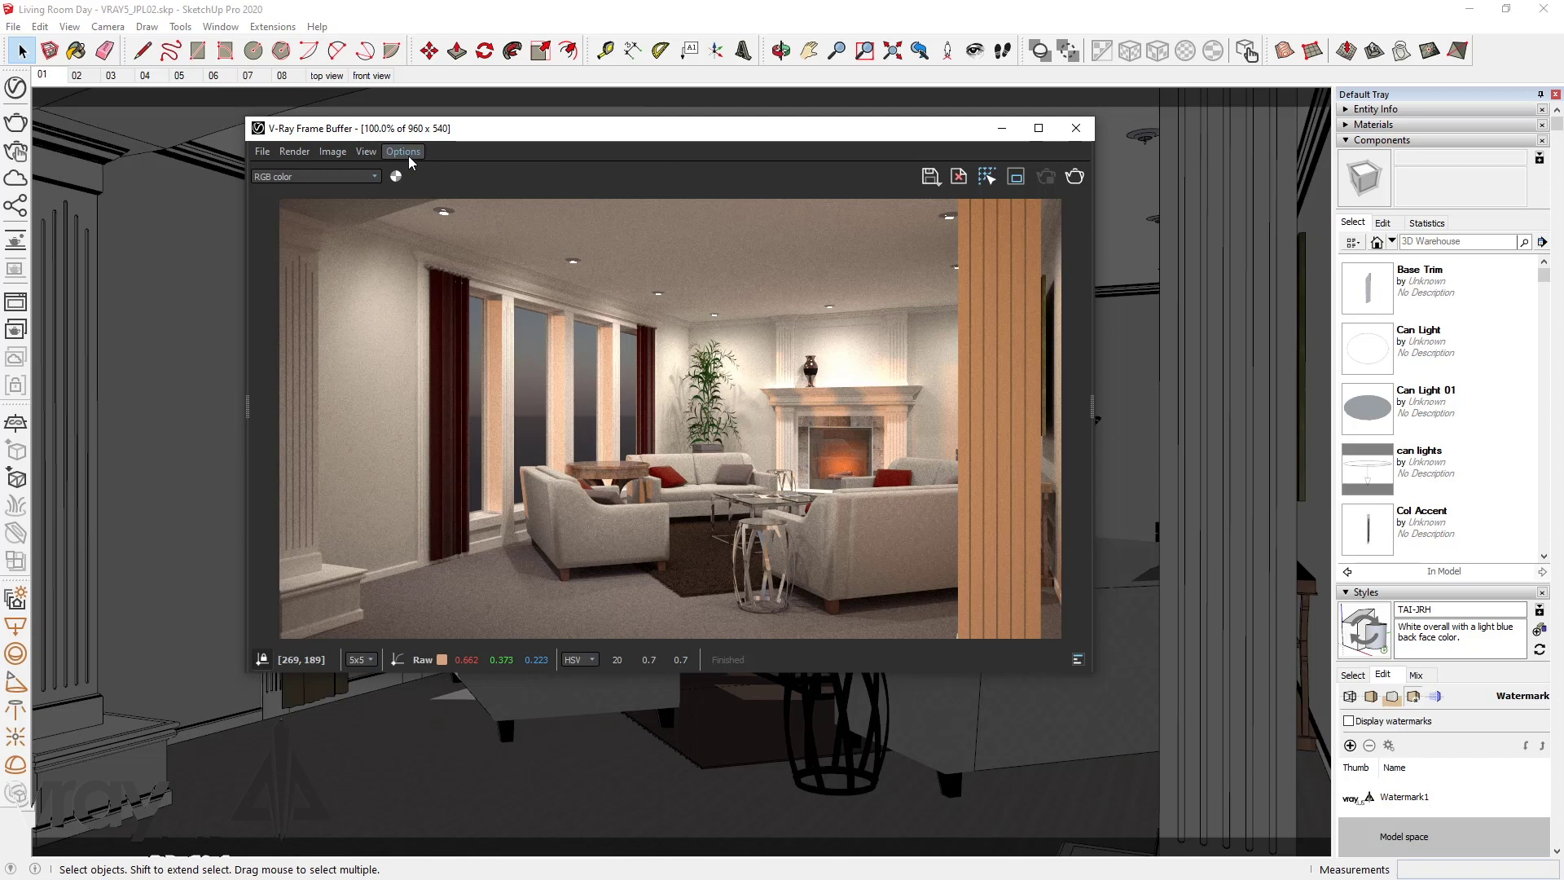
click(410, 156)
click(419, 170)
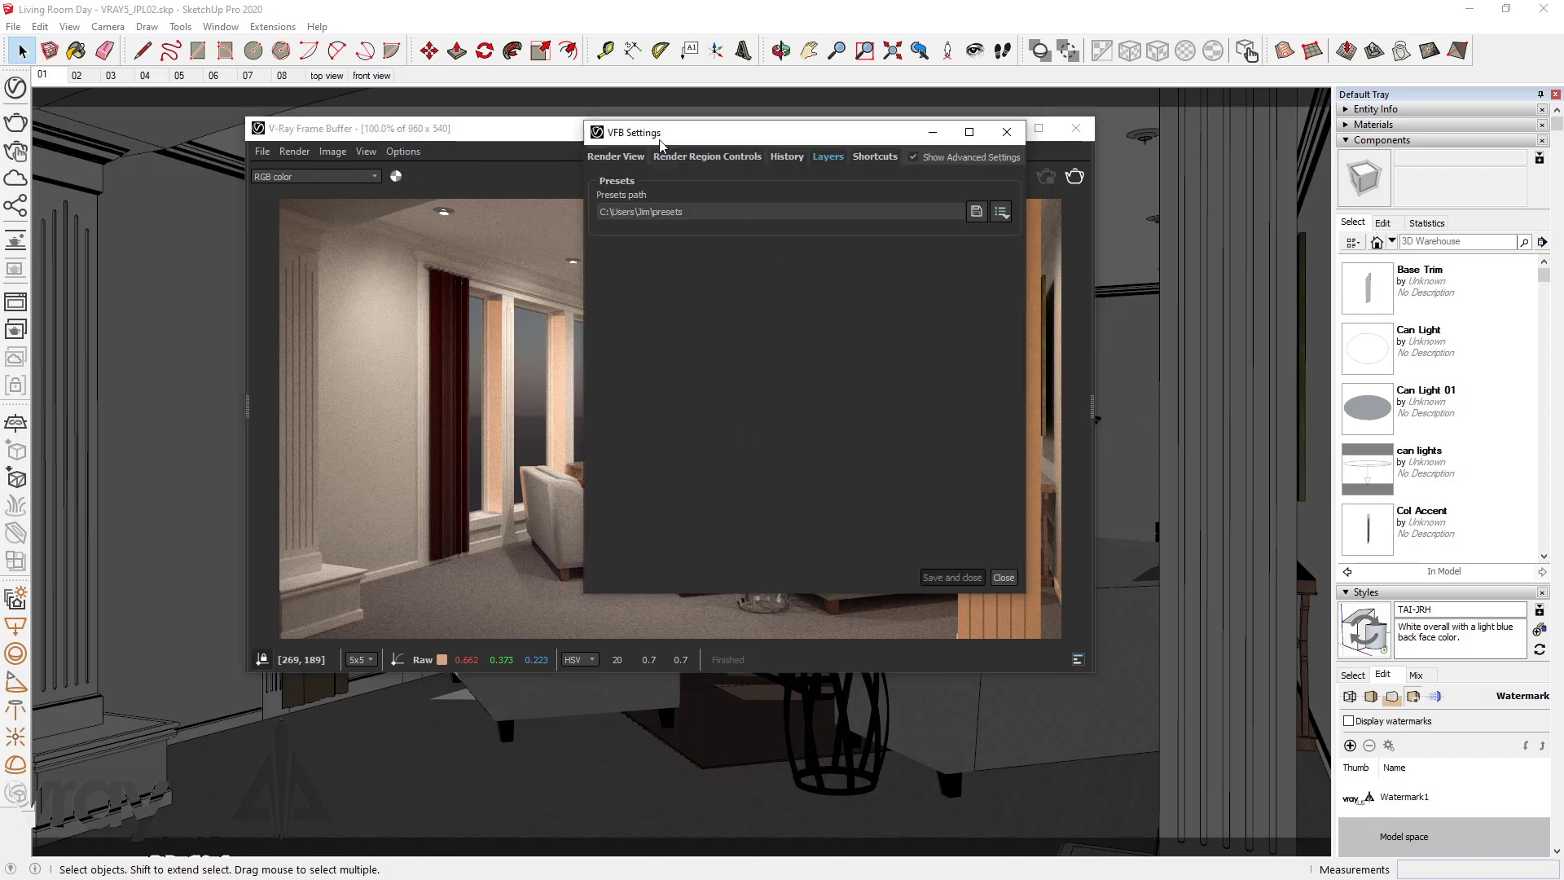
click(787, 157)
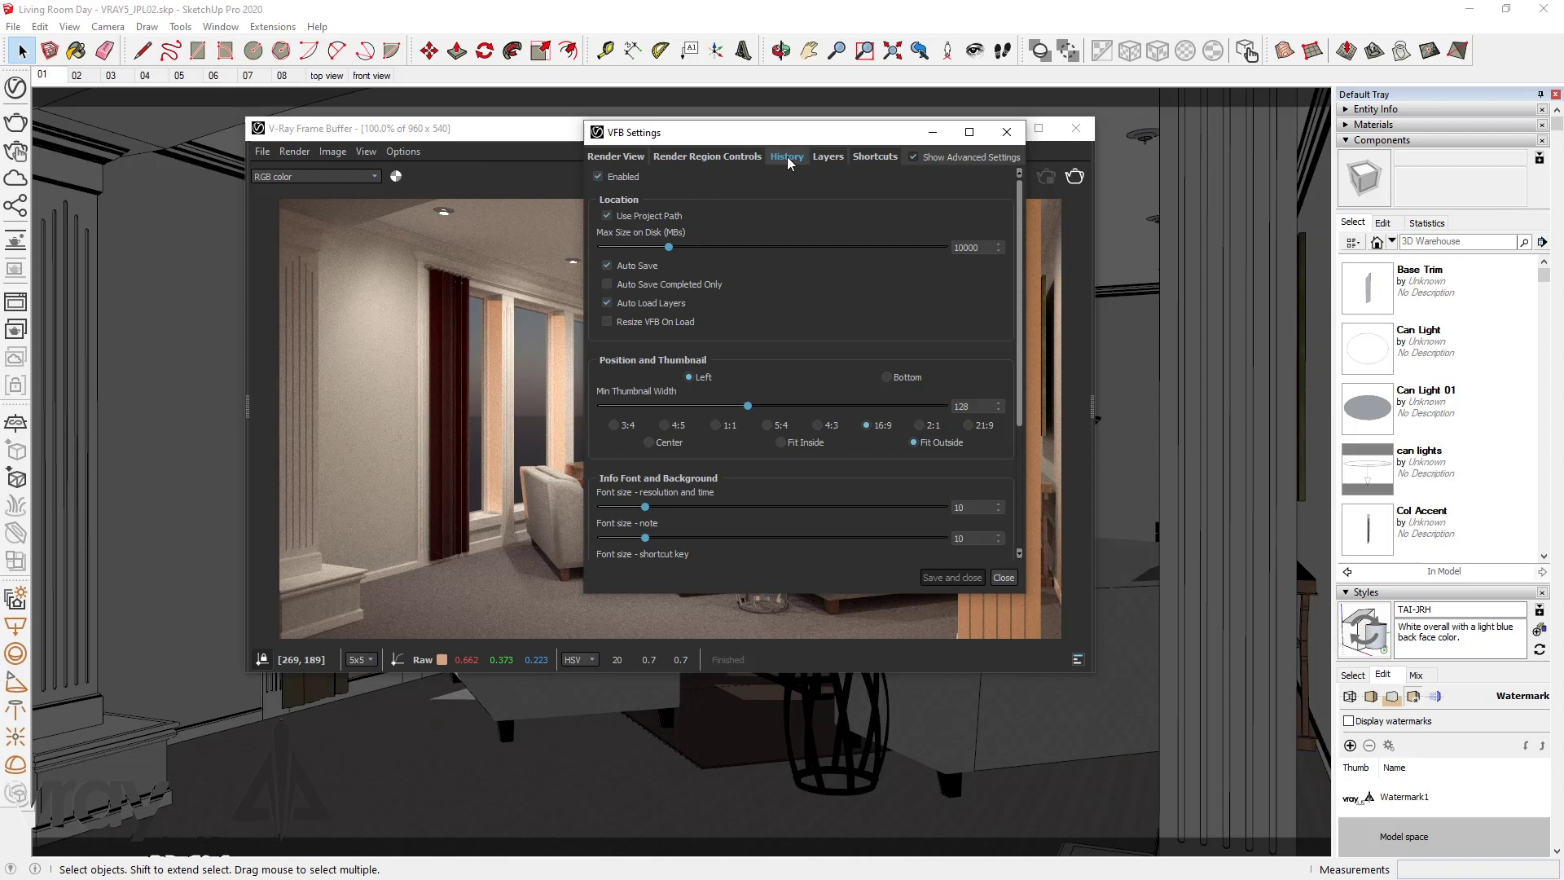
click(1003, 577)
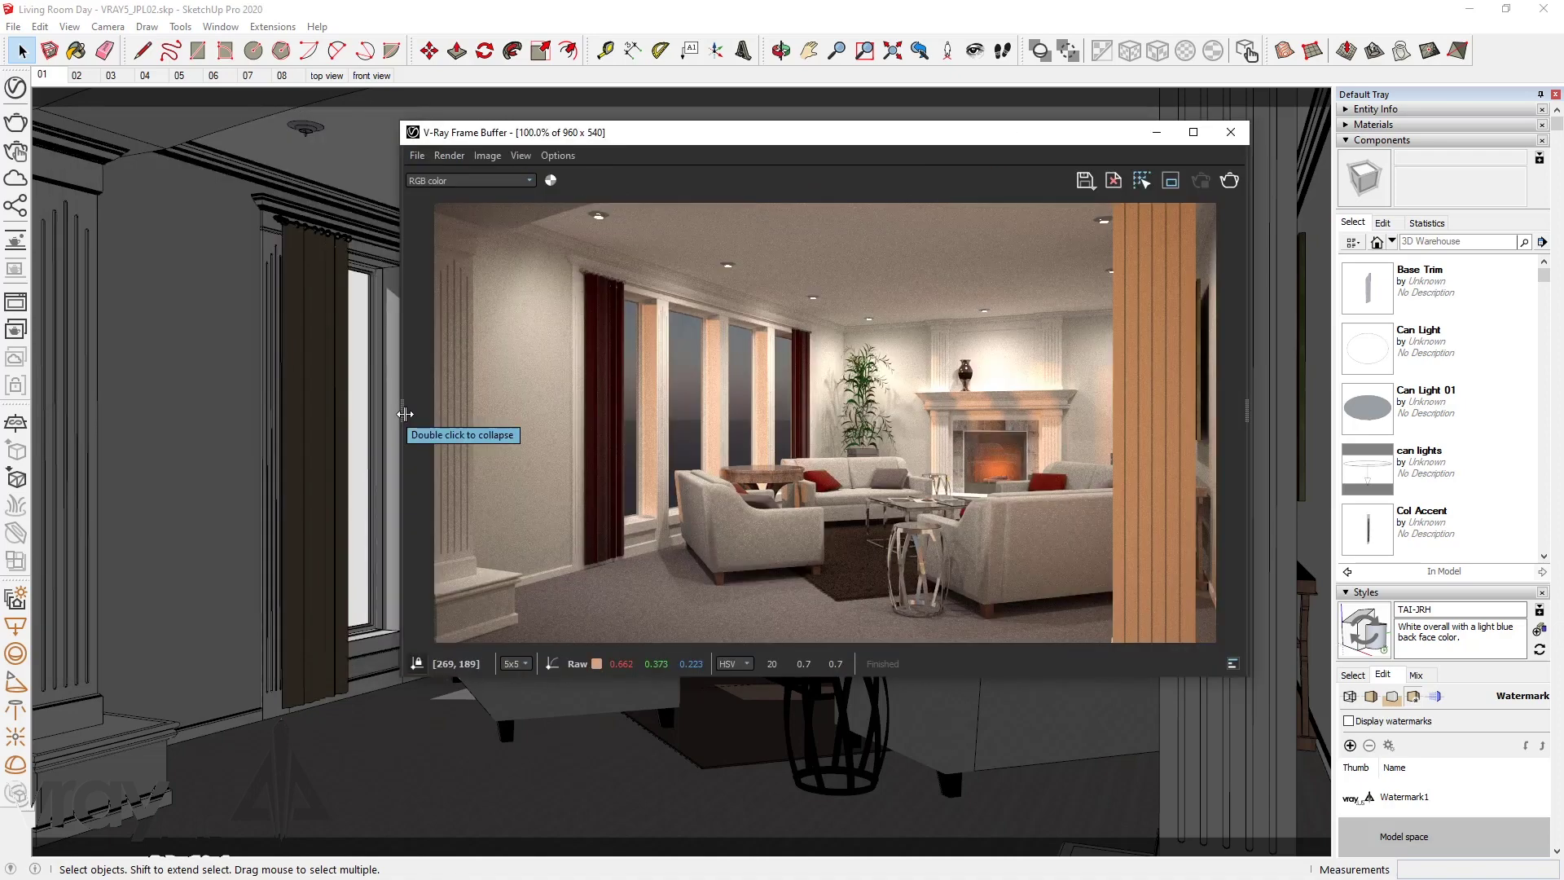
Reveal the render history thumbnails and check the A/B comparison modes
drag(404, 414, 622, 420)
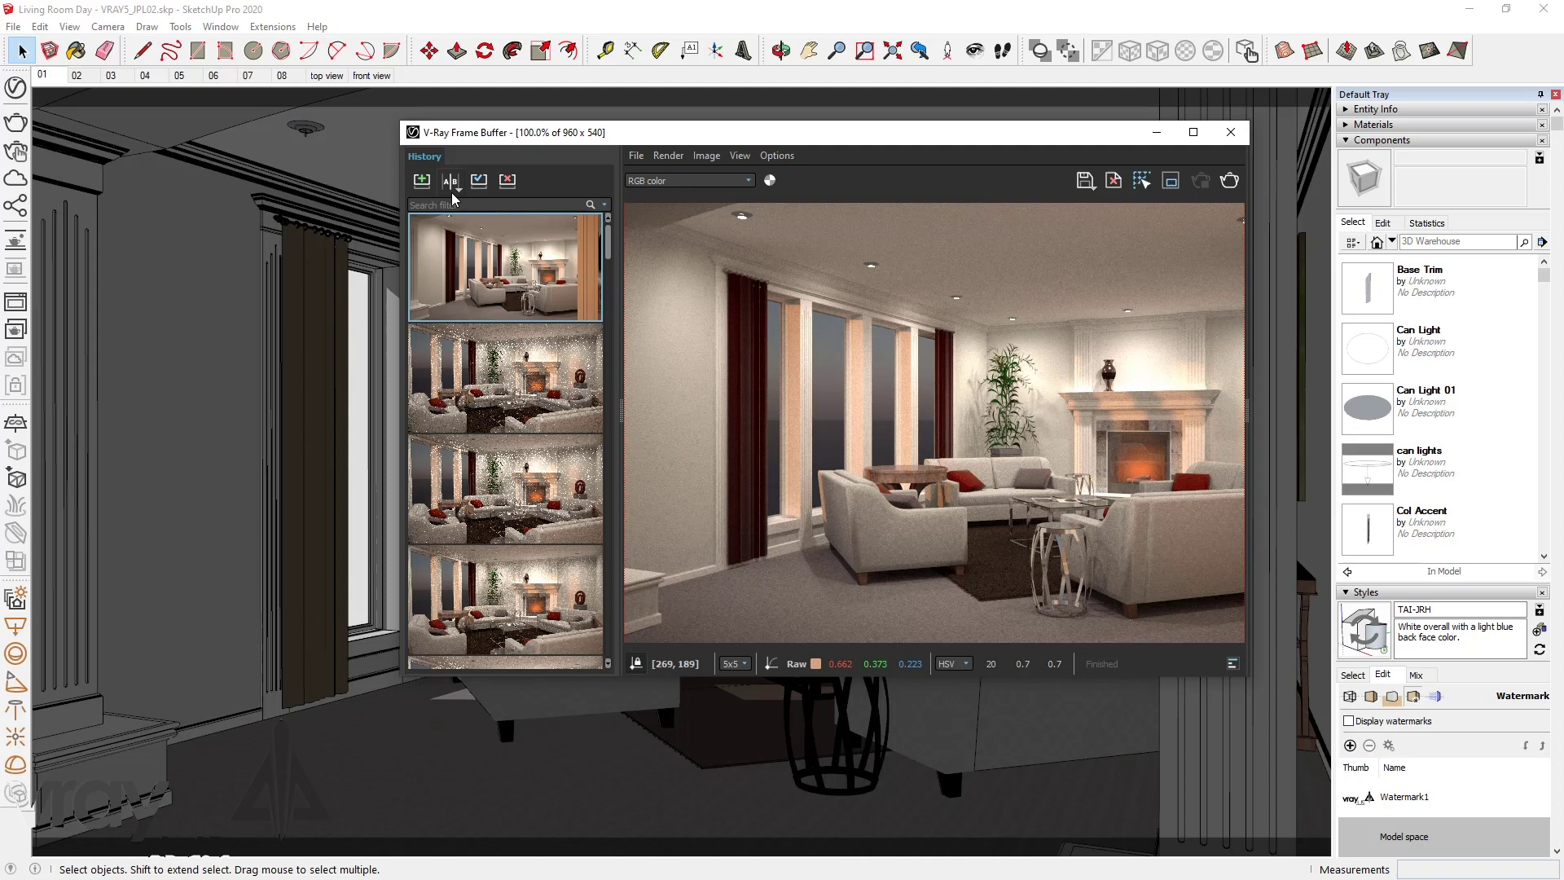
click(457, 184)
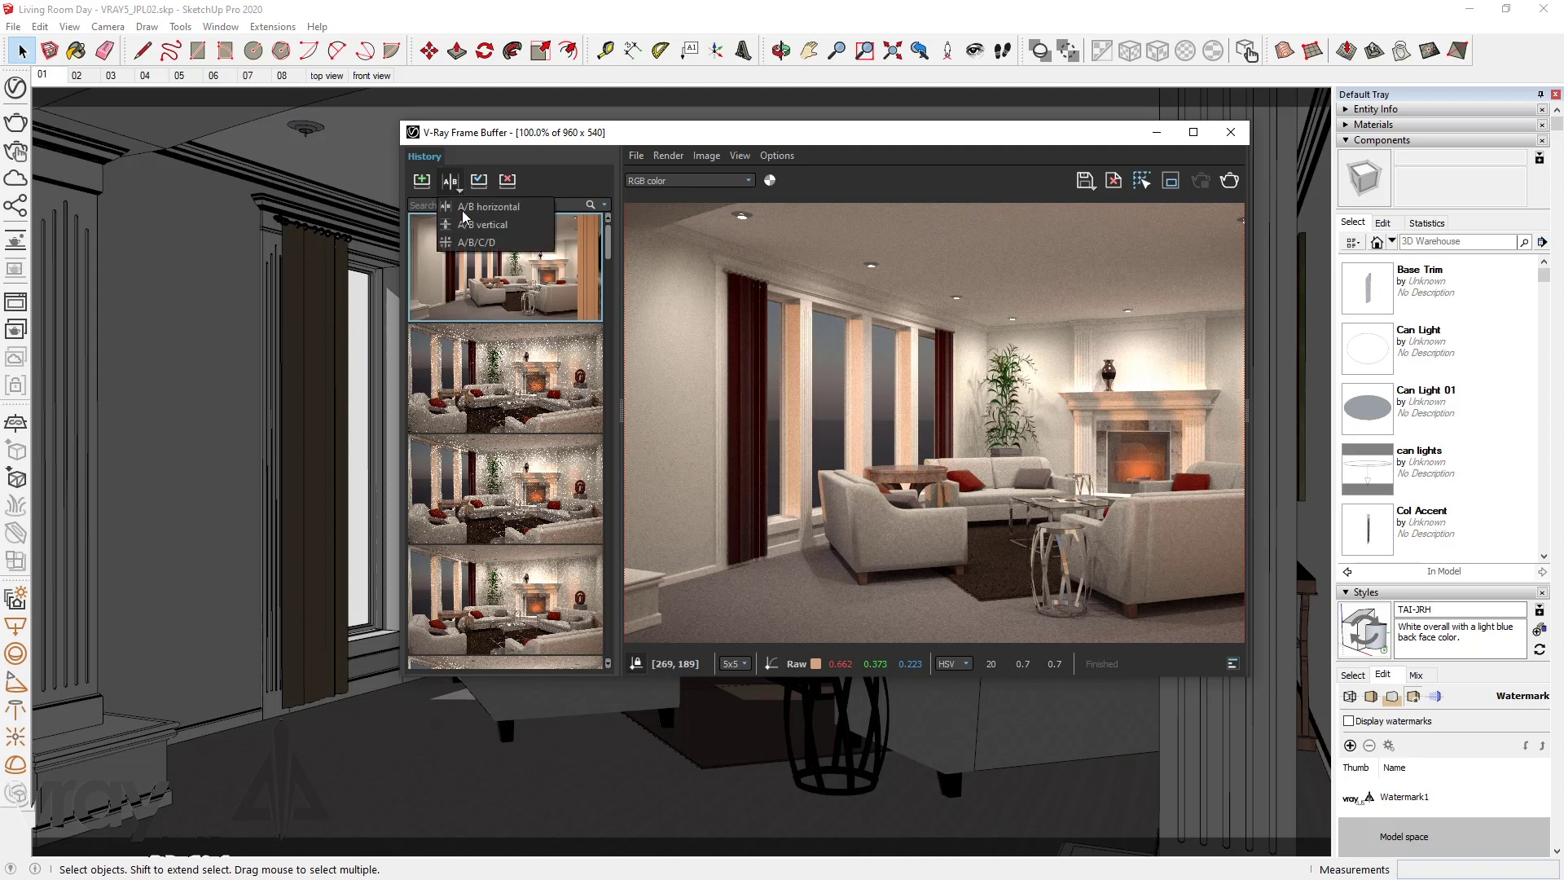
click(474, 244)
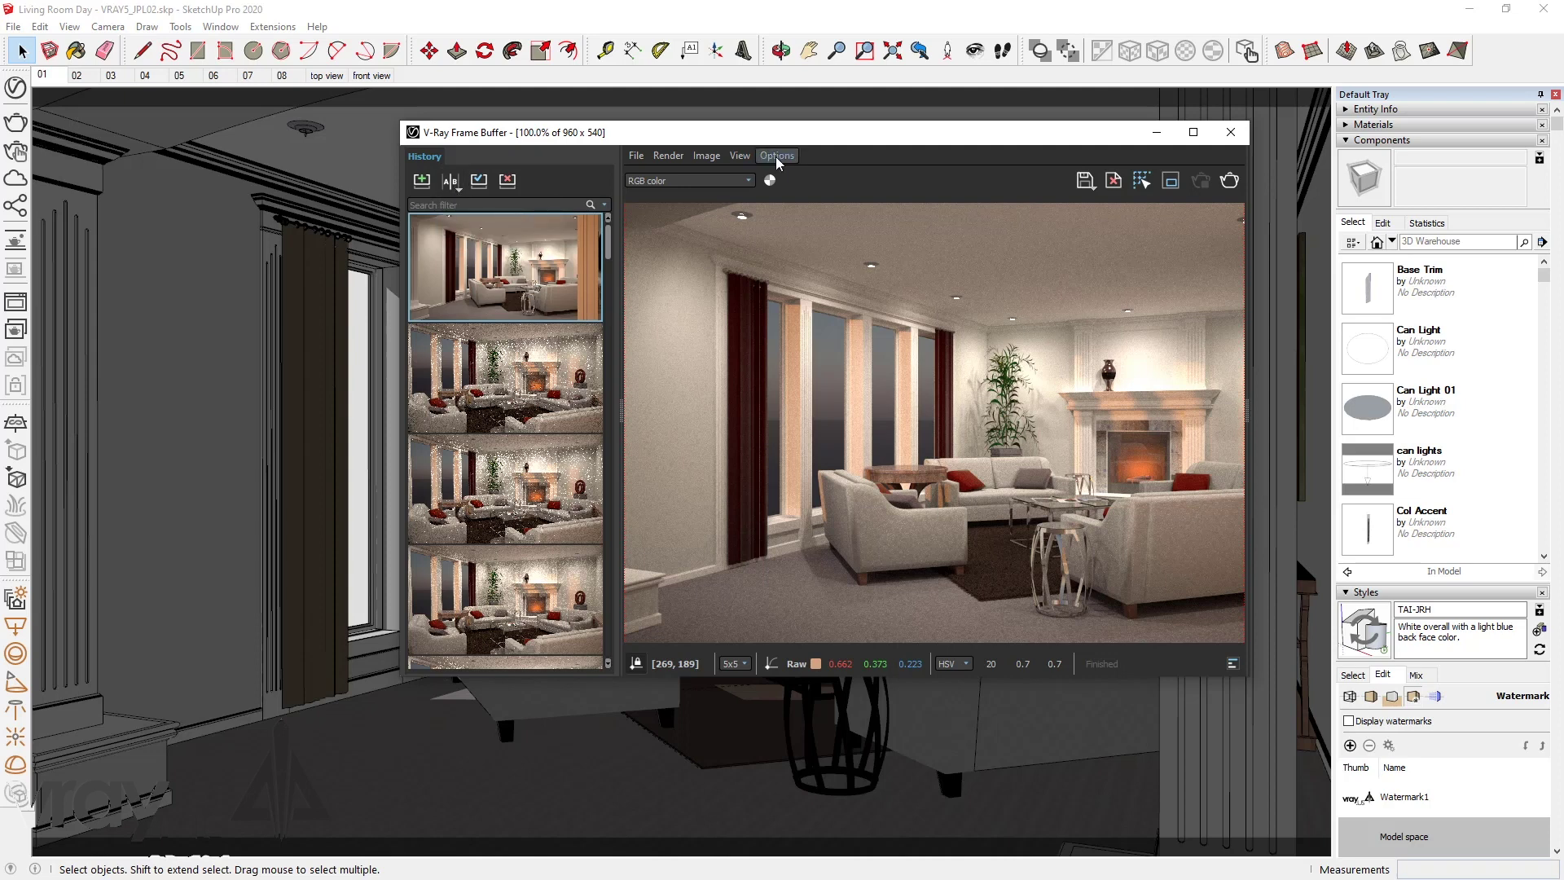
Open and close the frame buffer settings, then reveal the layers and properties panel
click(778, 157)
click(787, 176)
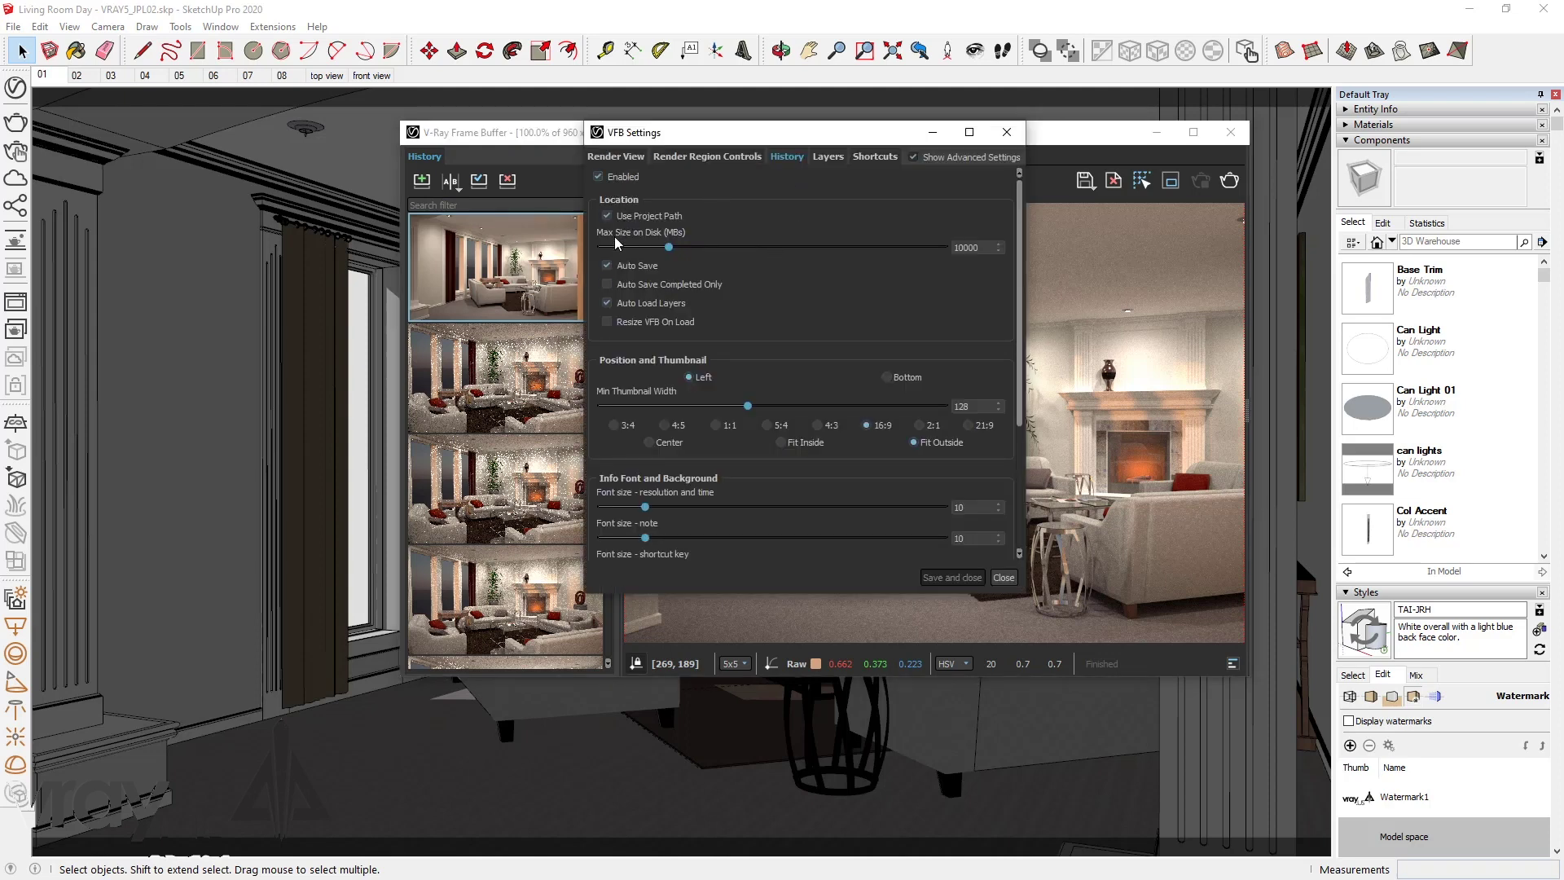
click(1003, 577)
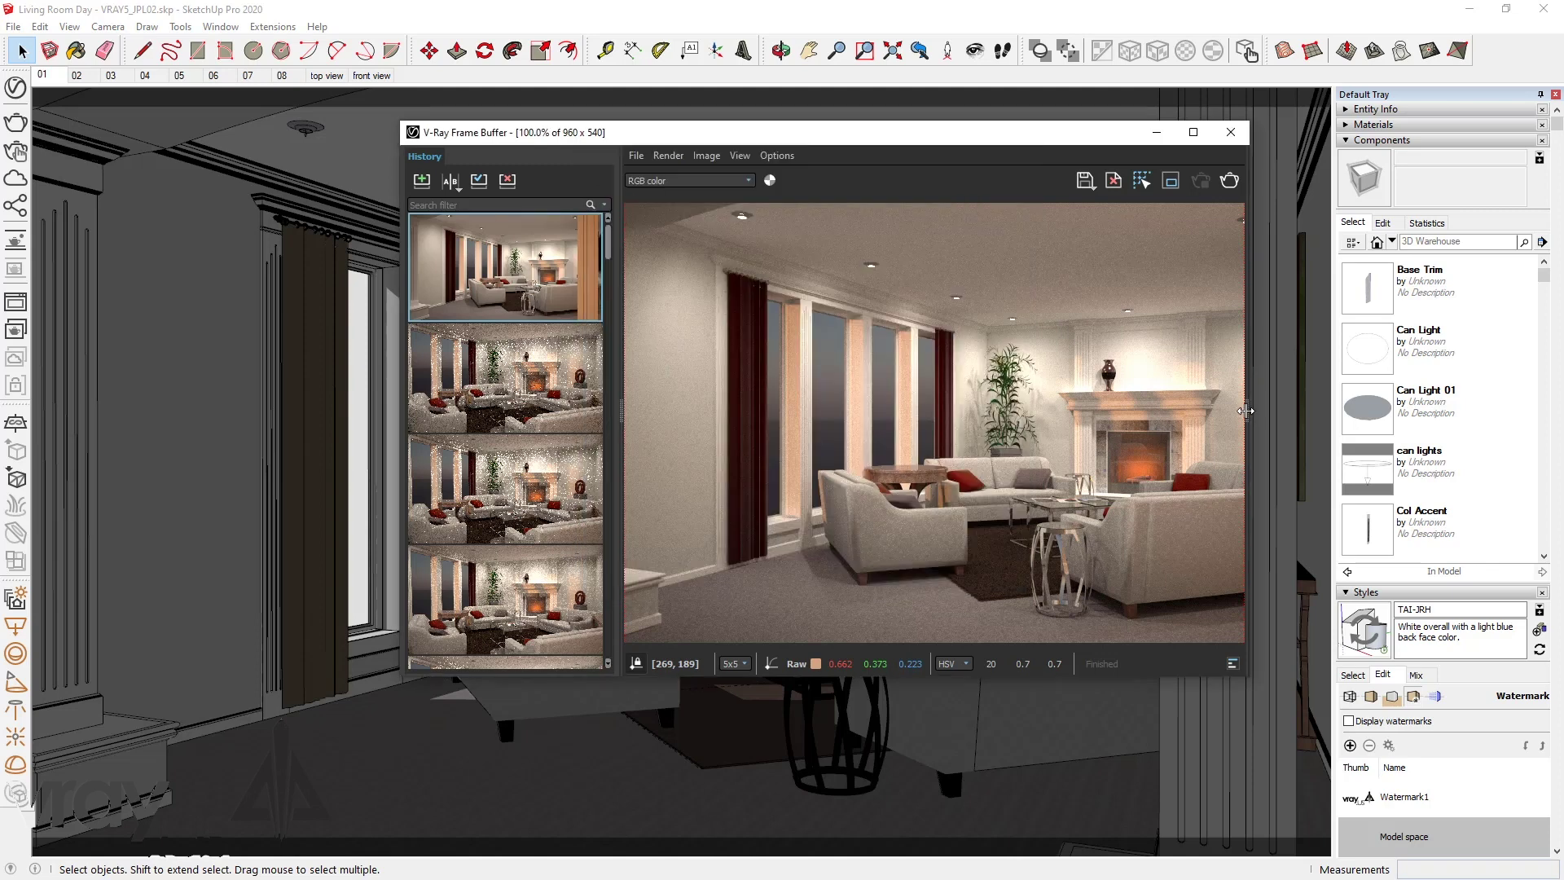
mouse_move(1245, 410)
mouse_down()
mouse_move(1193, 424)
mouse_move(1247, 425)
mouse_up()
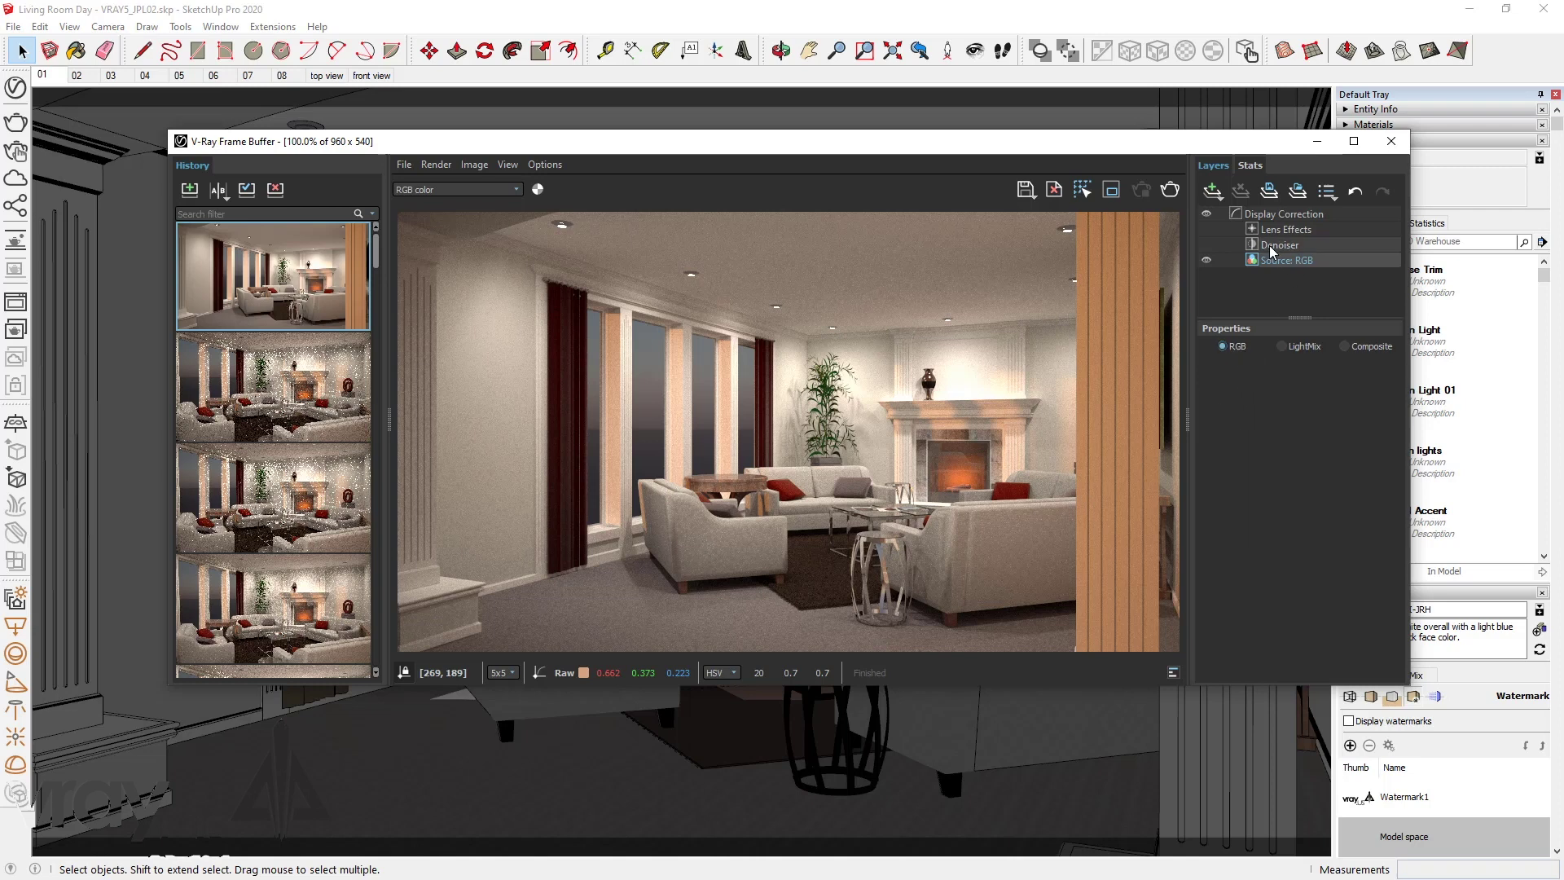
Enable the Denoiser layer, open the V-Ray render settings, then bring the frame buffer back in front
click(25, 98)
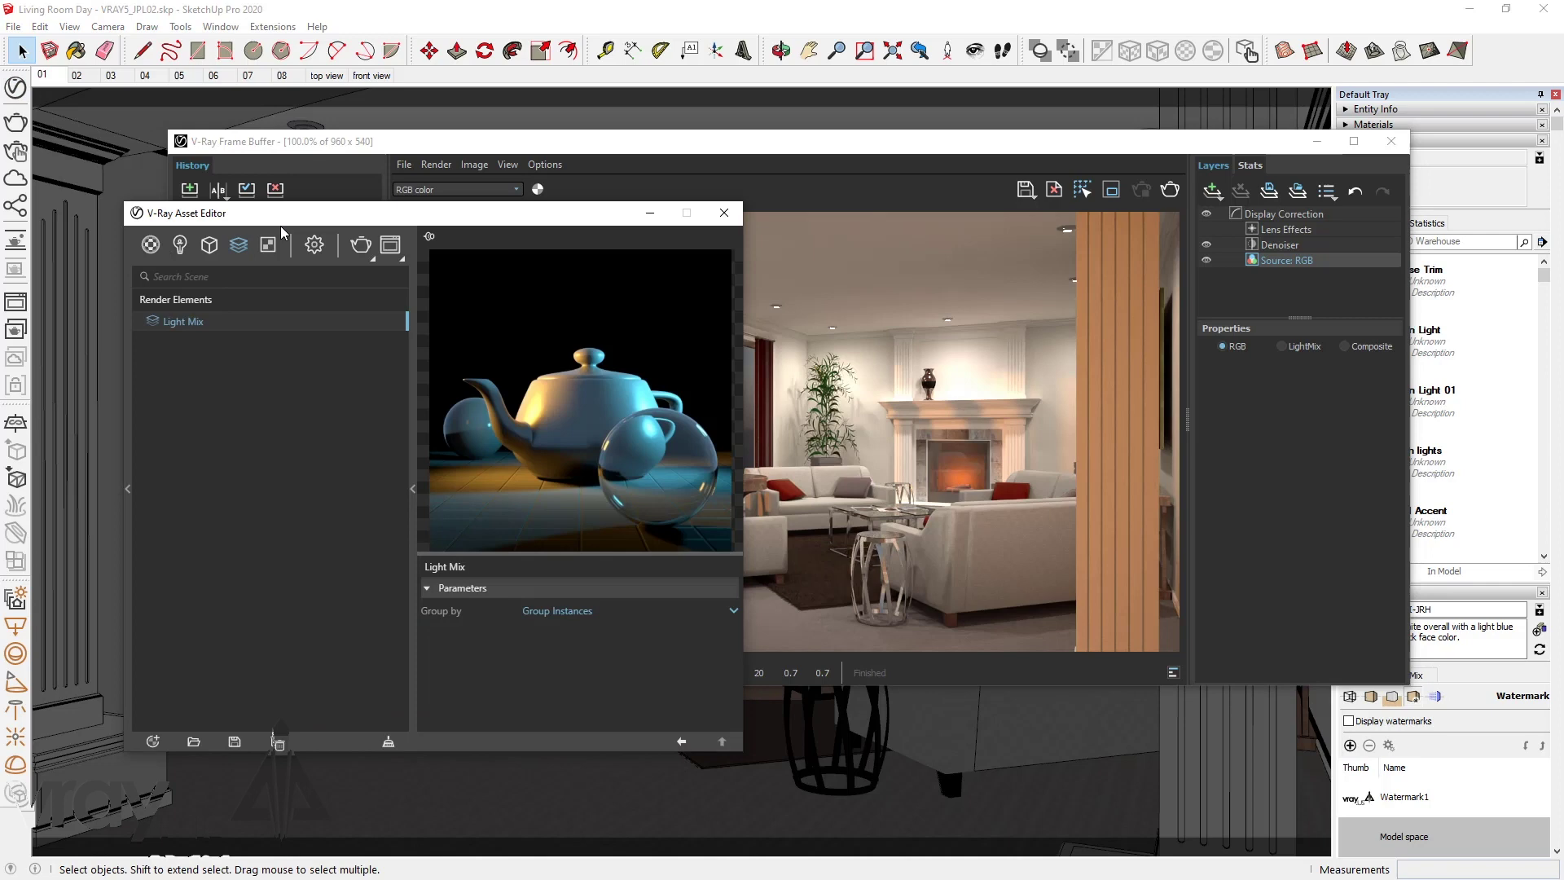
click(315, 244)
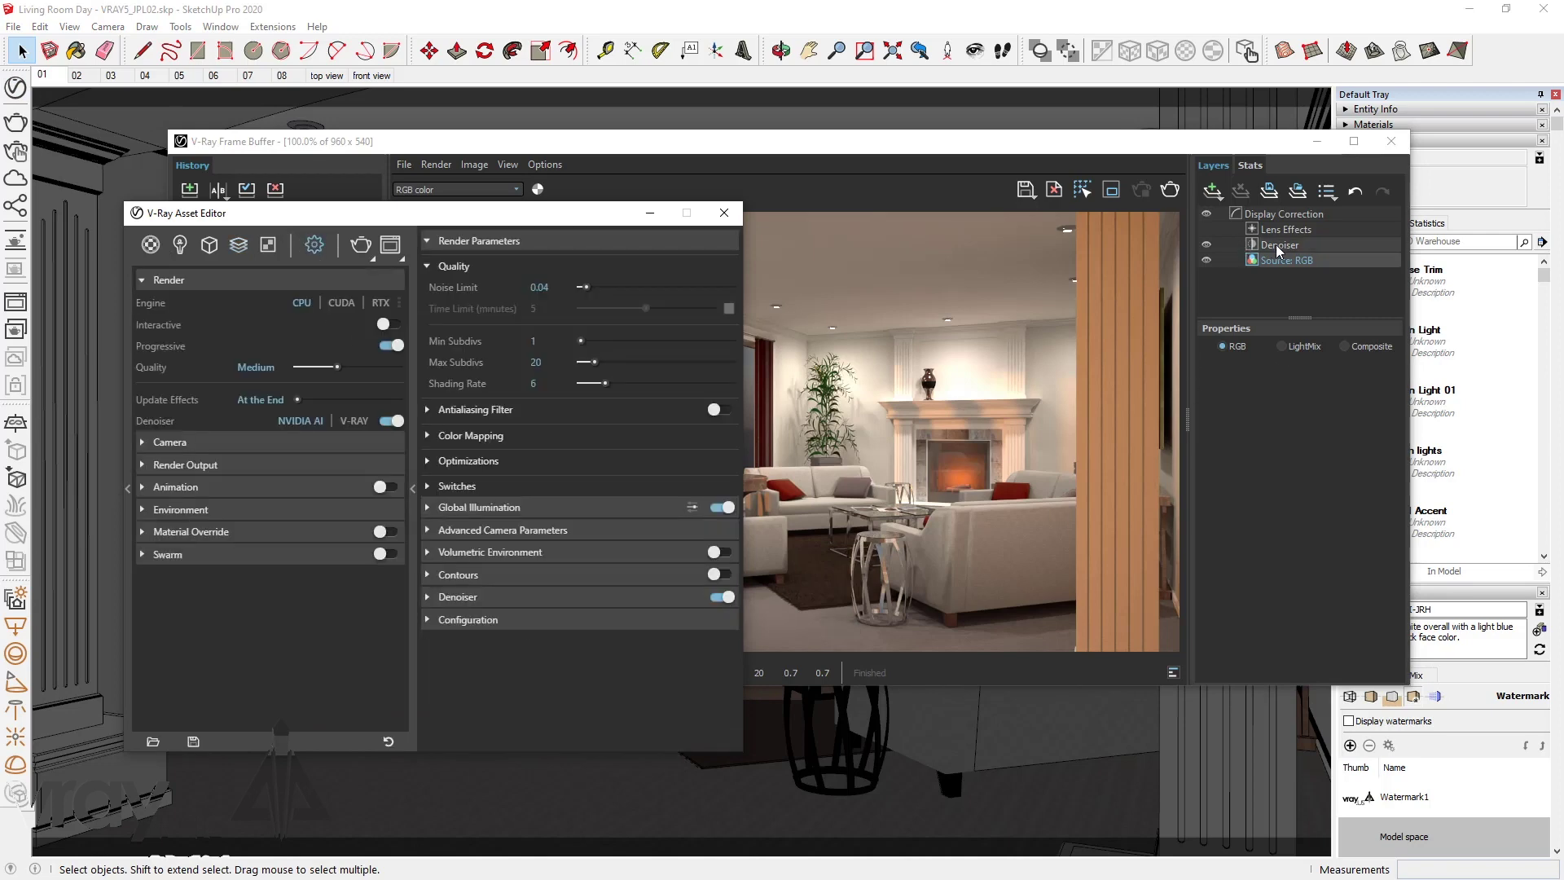
click(1280, 348)
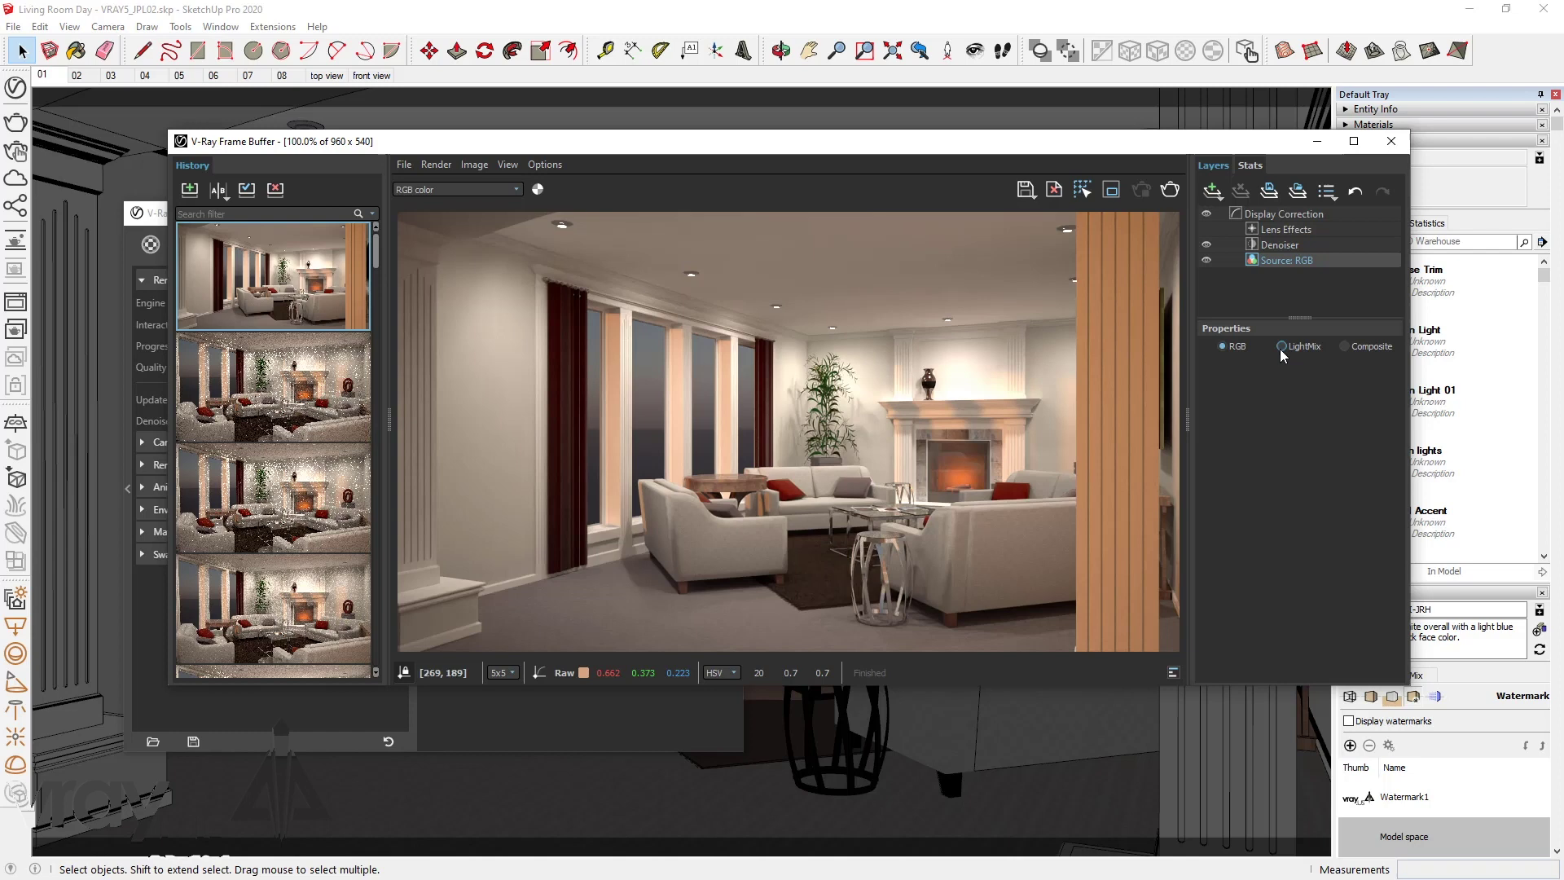
Switch the render source to LightMix and dim the can lights to 0.035
click(1280, 346)
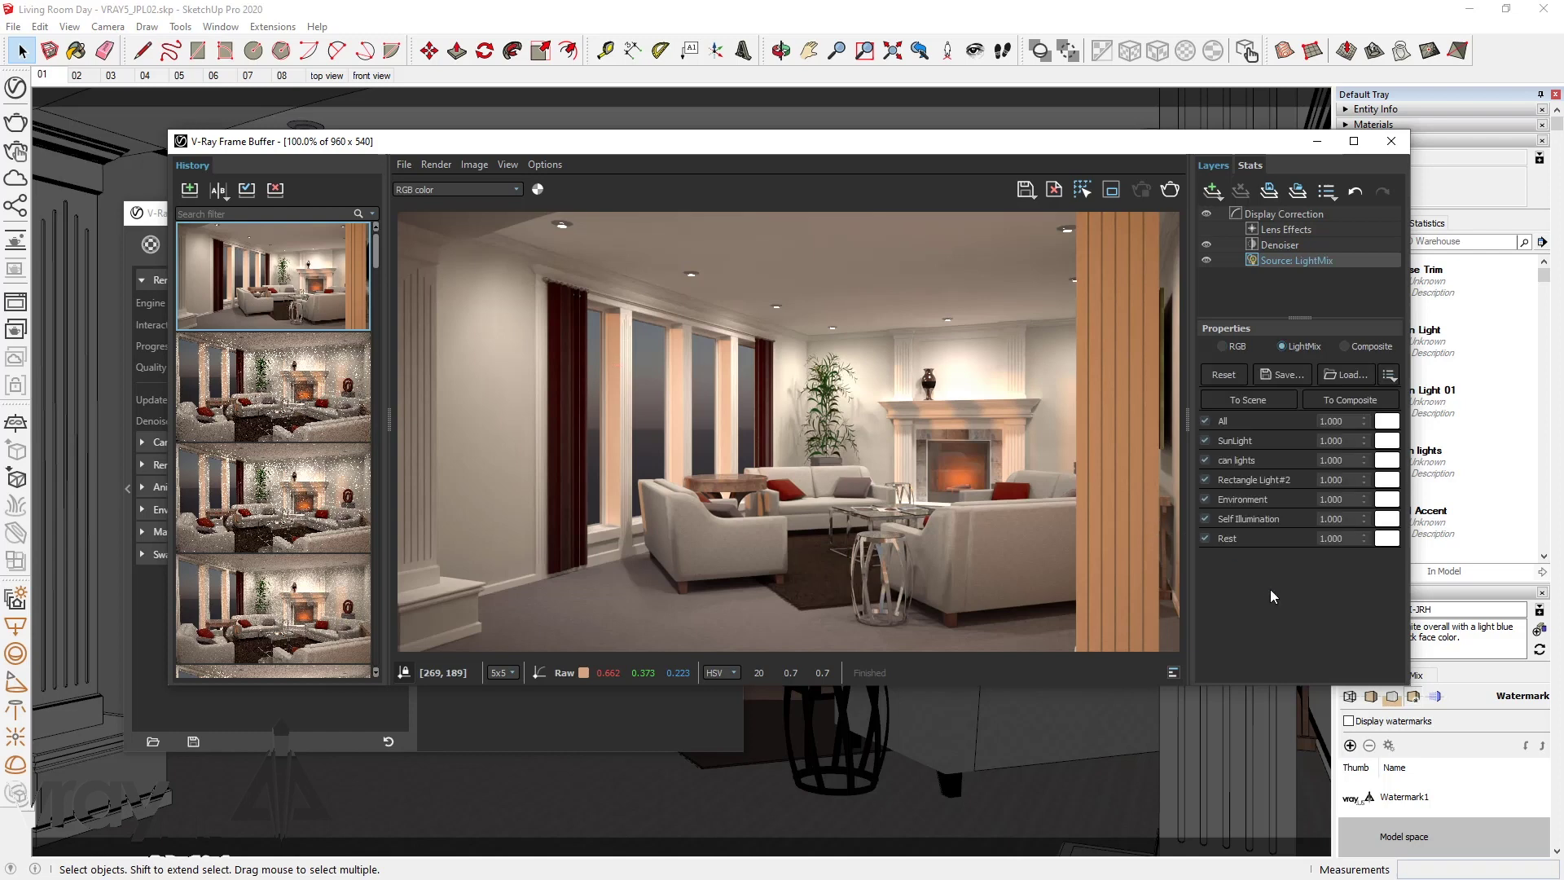
click(1365, 457)
drag(1366, 464, 1362, 626)
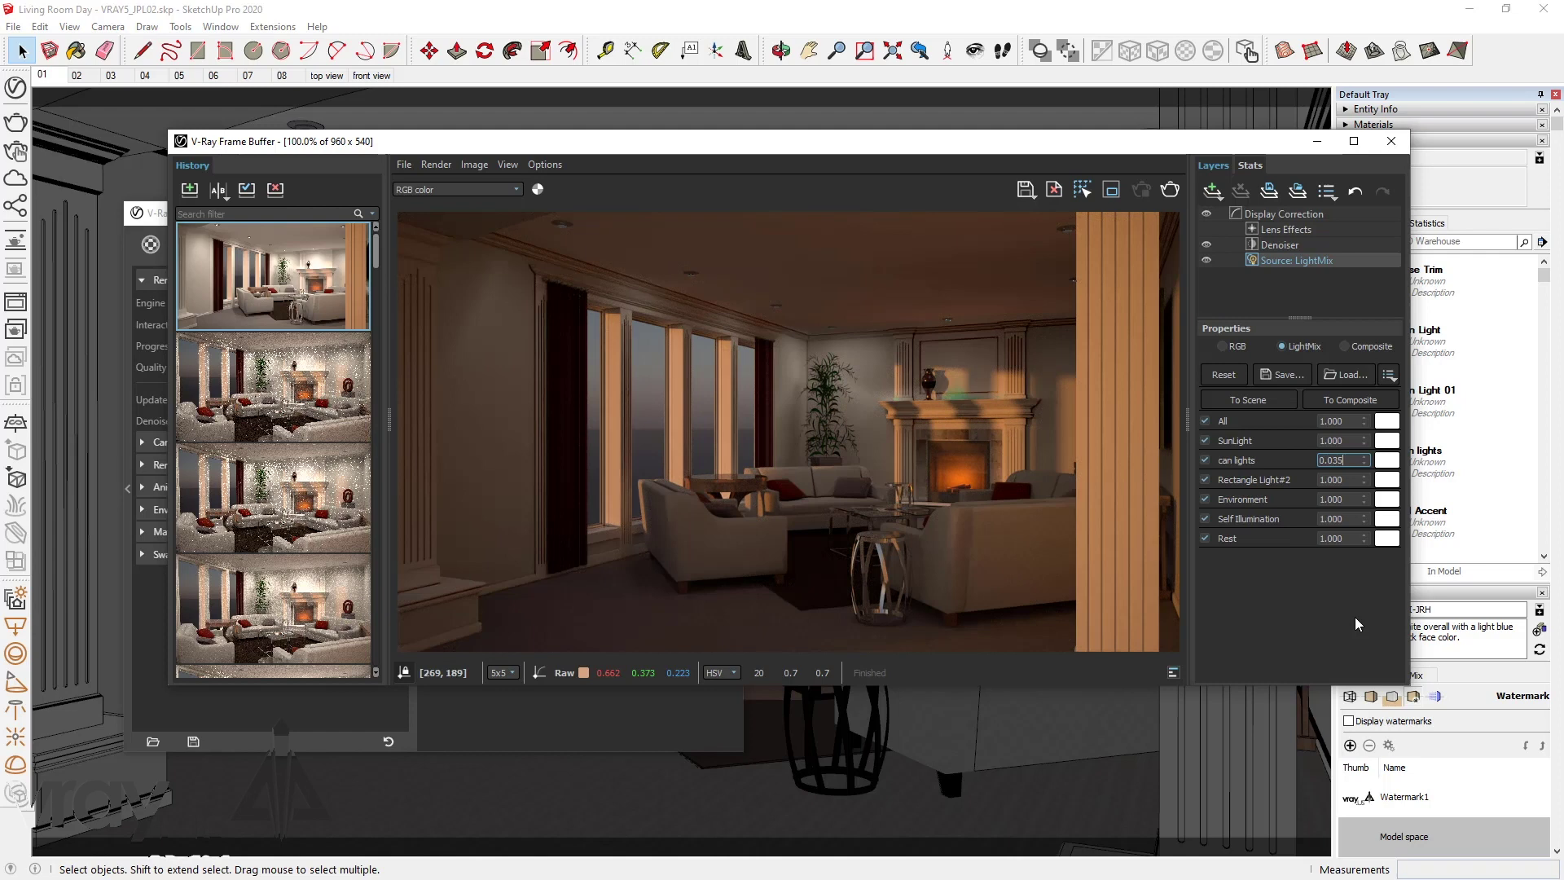
Tint the SunLight colour orange
click(1385, 444)
click(1316, 593)
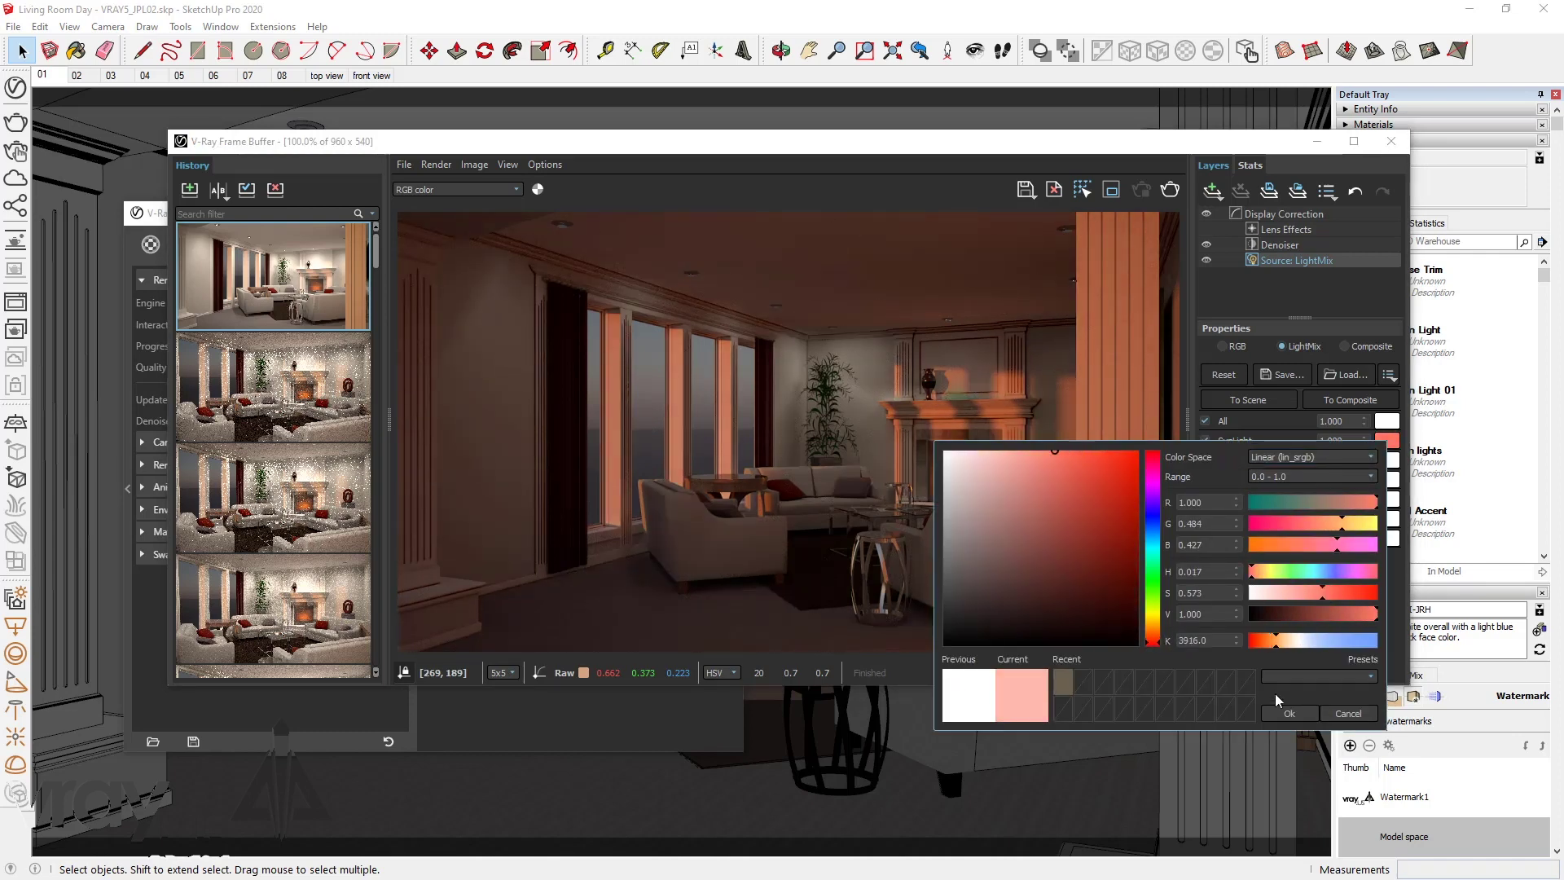
click(1268, 640)
click(1294, 712)
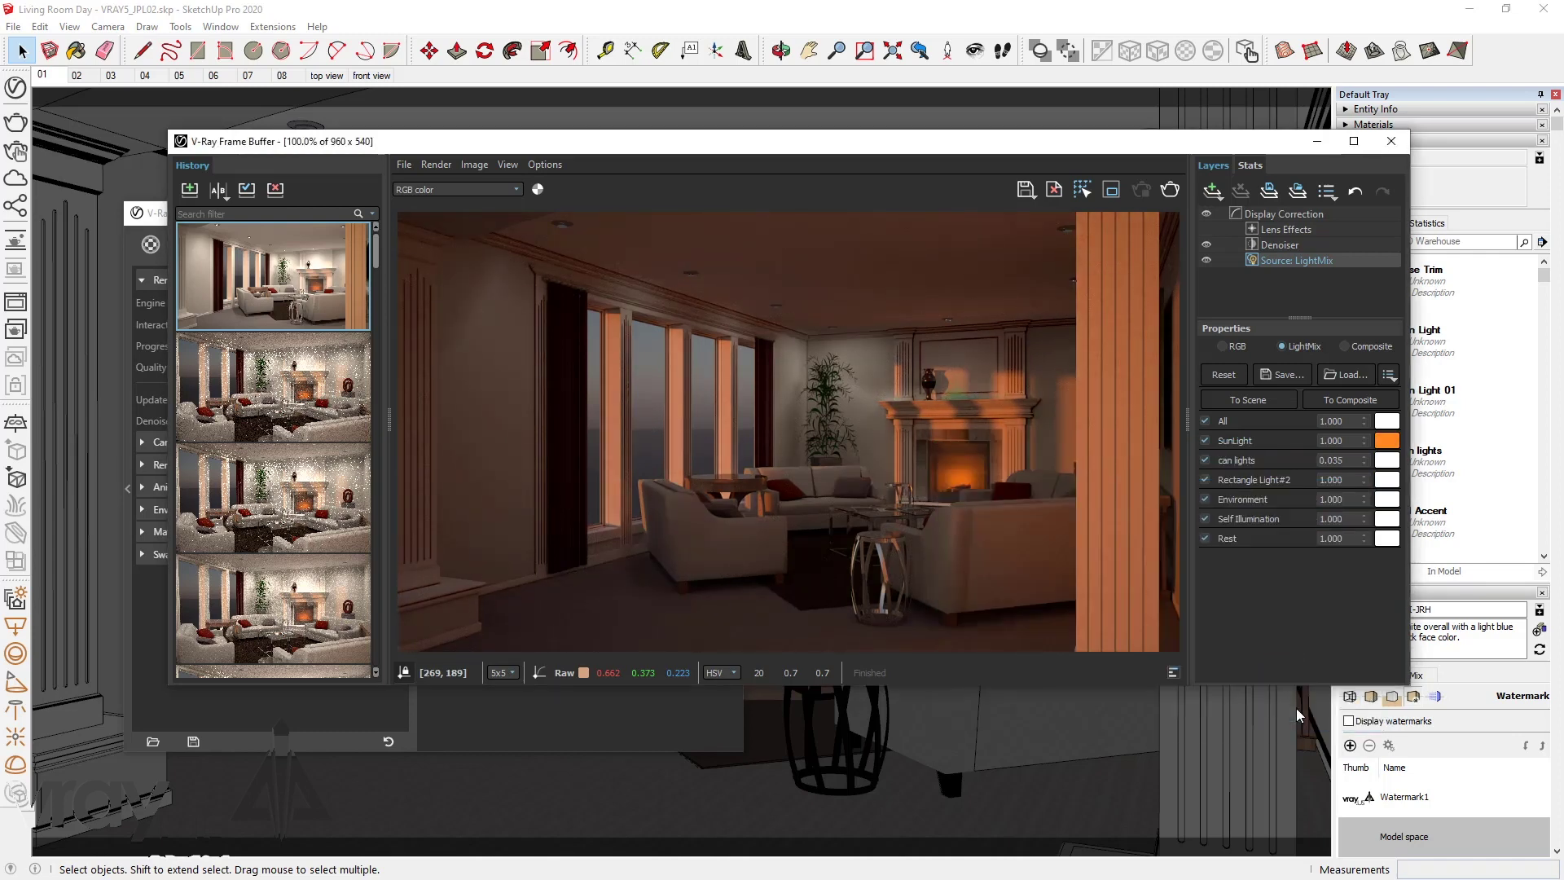
Toggle the Environment, SunLight and can lights contributions off and back on
click(1206, 500)
click(1205, 499)
click(1206, 441)
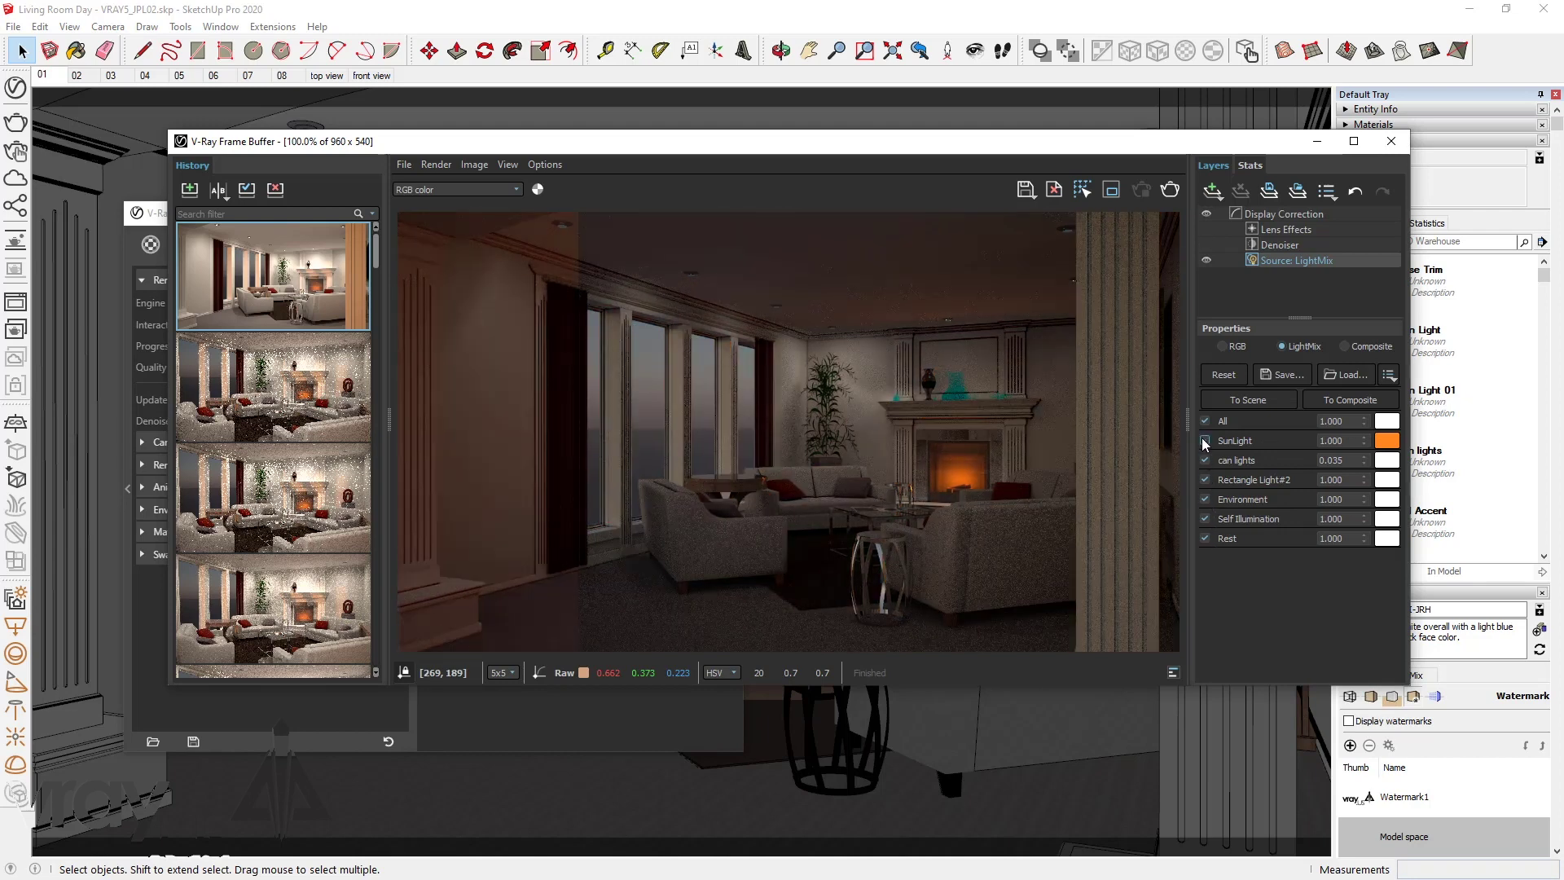
click(1205, 441)
click(1205, 460)
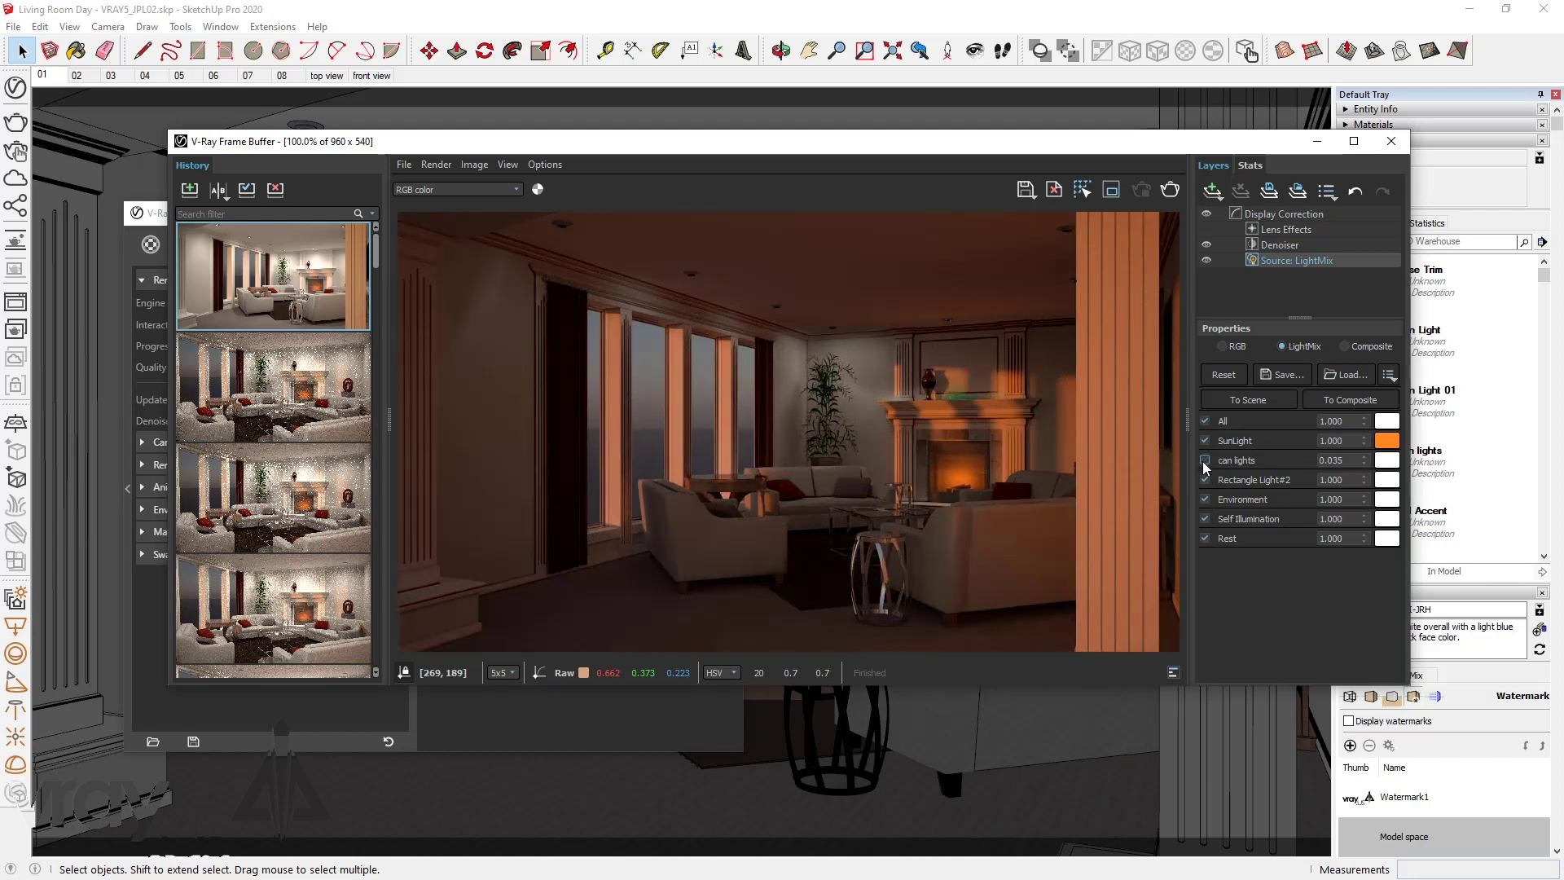
click(1205, 460)
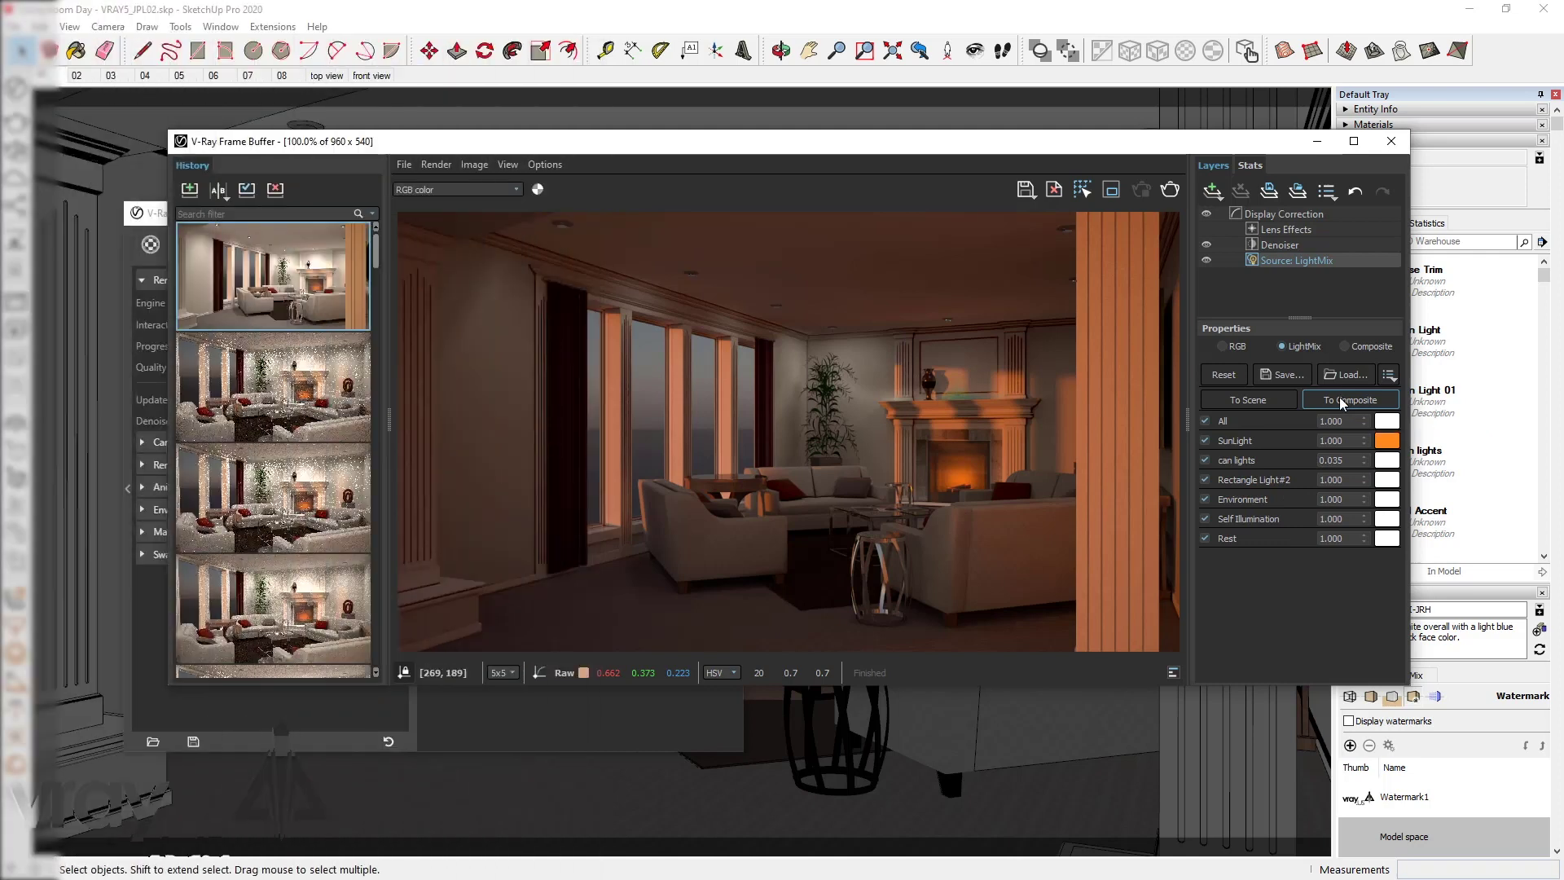
Make the LightMix a layer composite and add an Exposure correction layer to it
click(1340, 399)
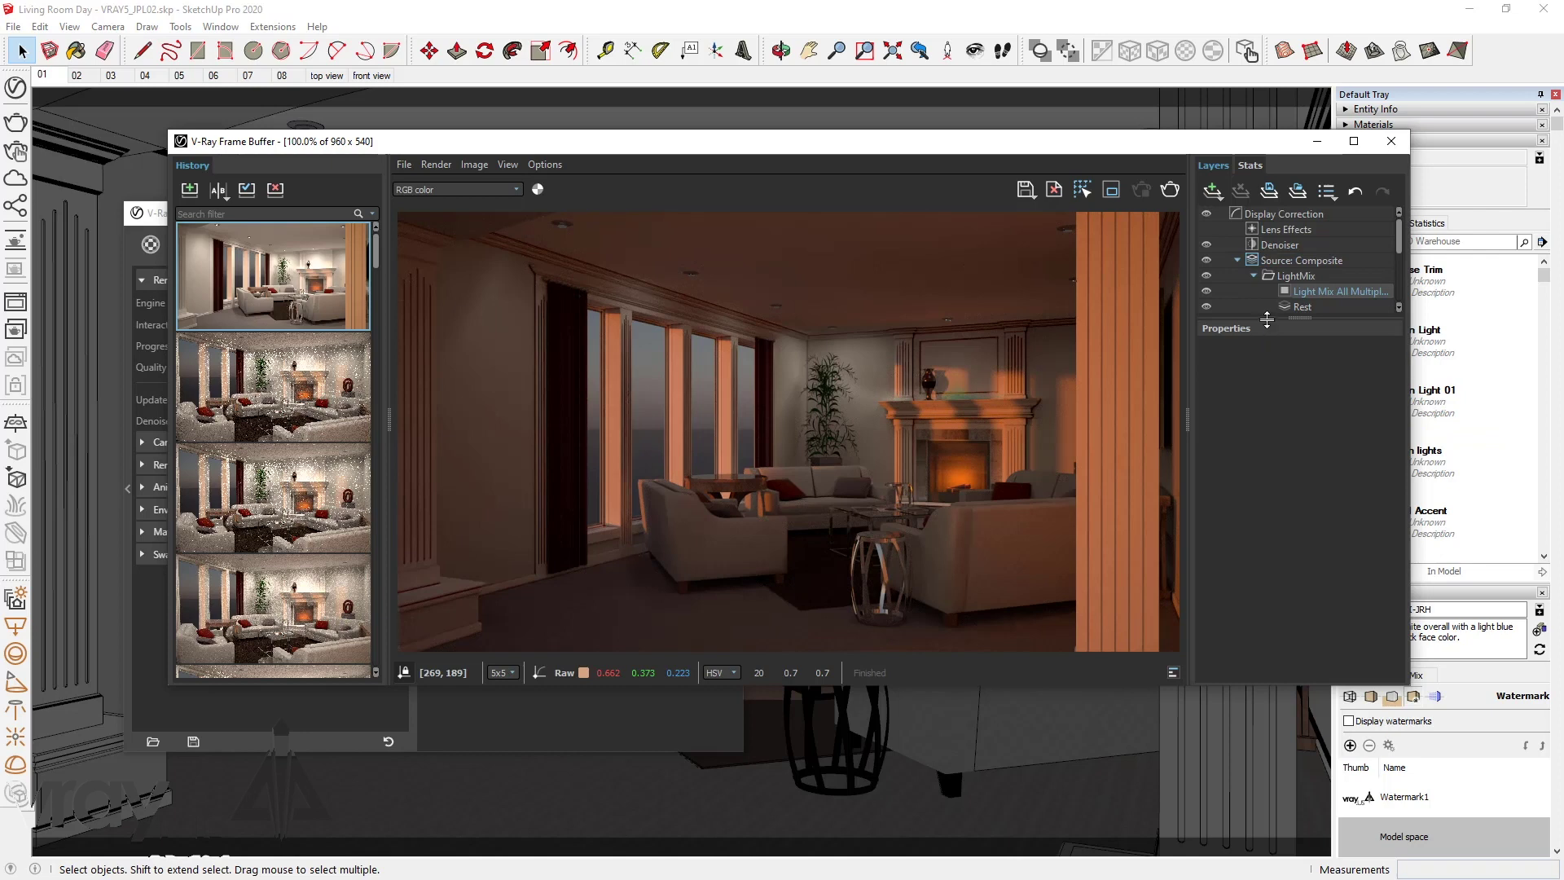
drag(1264, 321, 1285, 509)
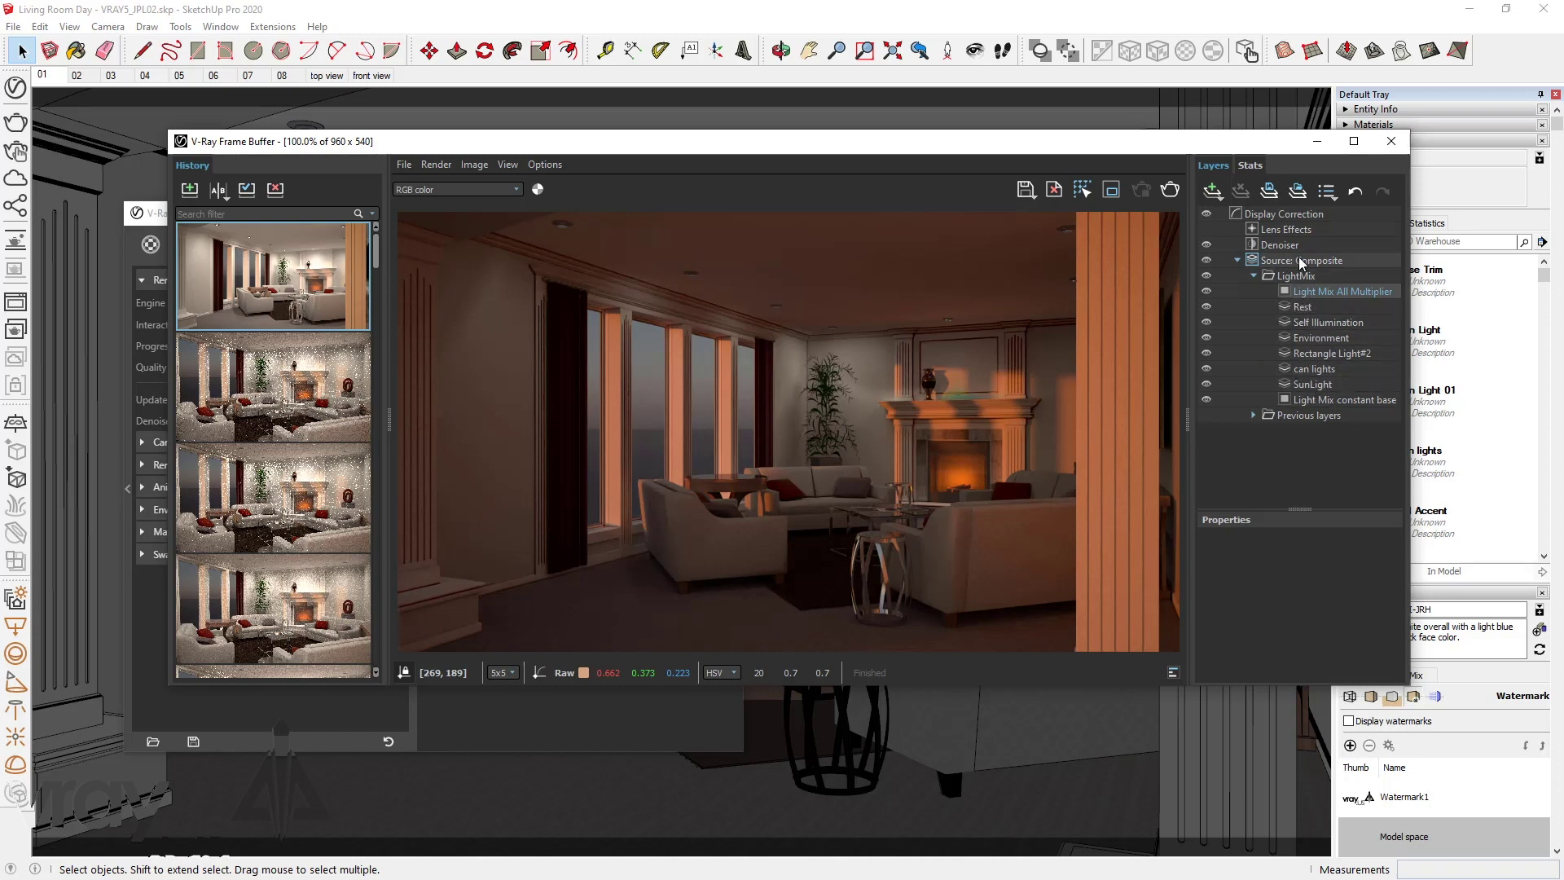
right_click(1314, 275)
mouse_move(1414, 374)
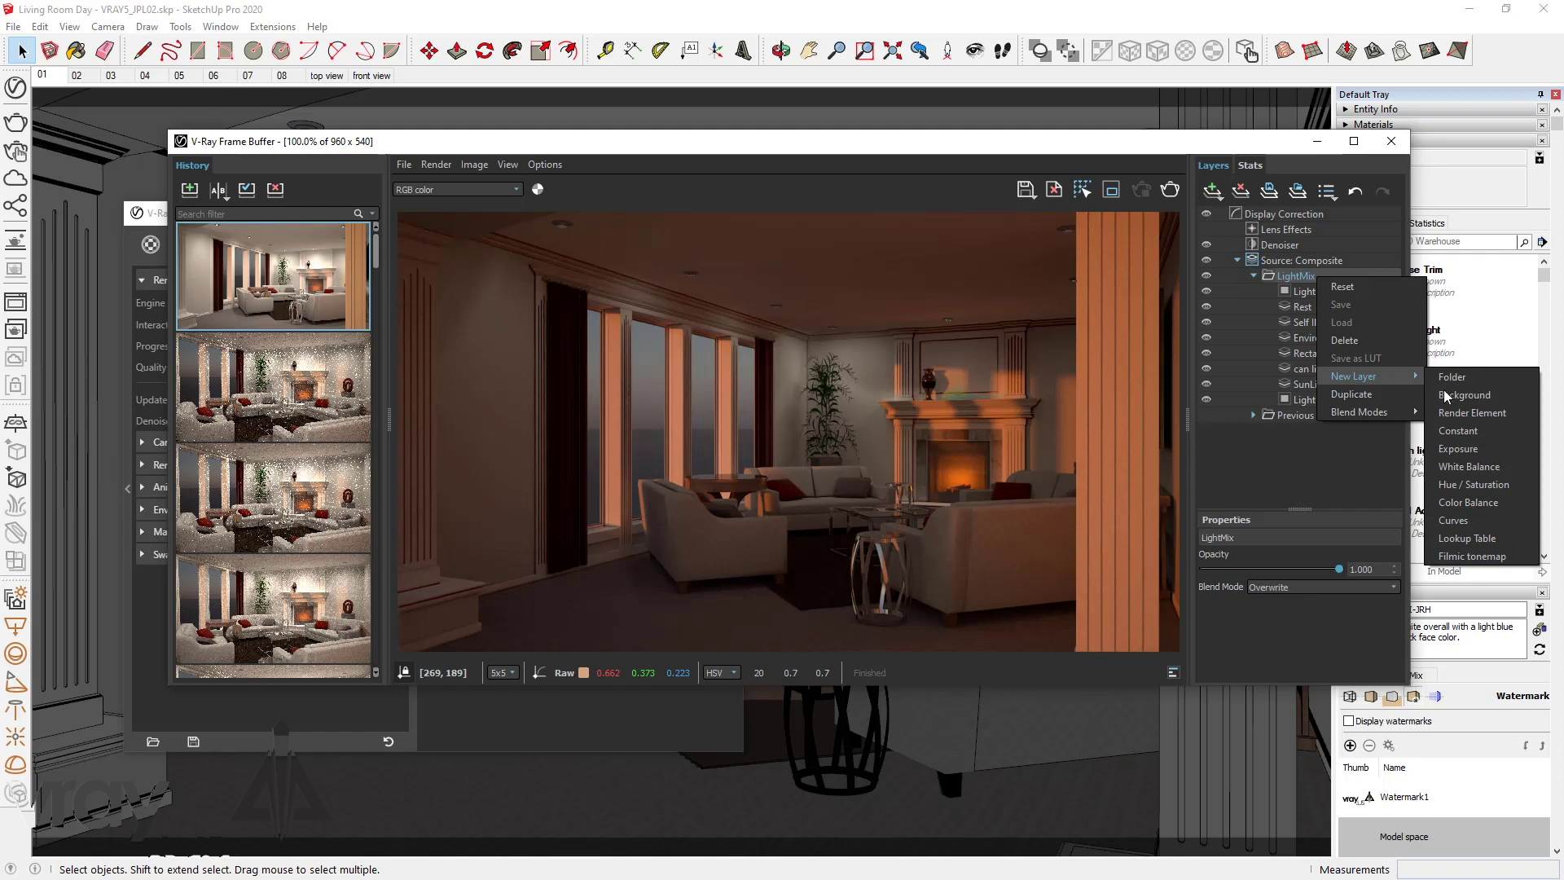
click(1466, 449)
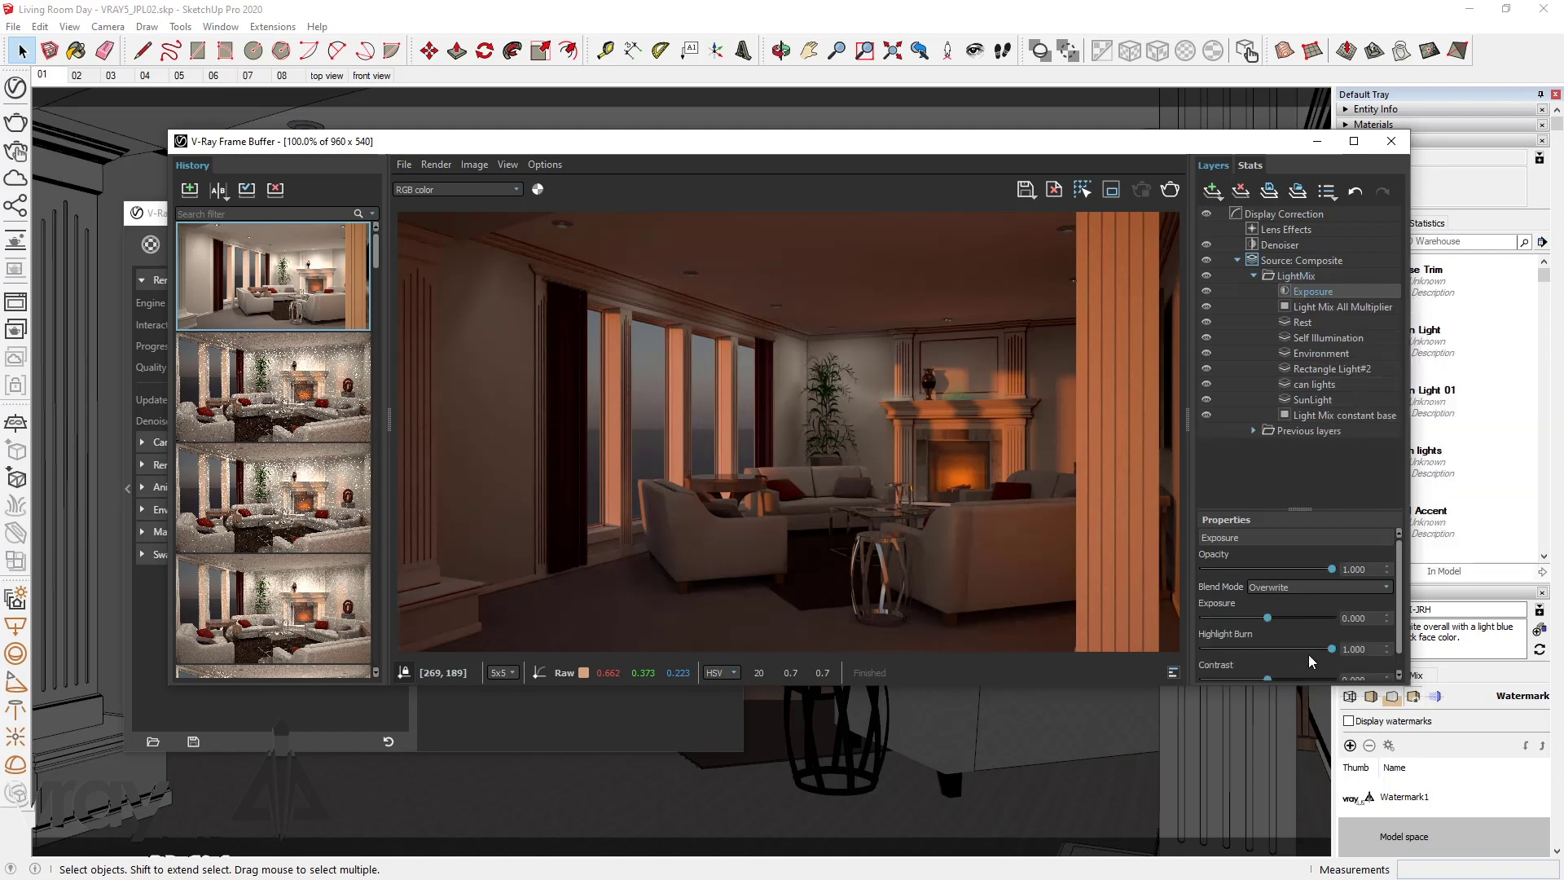
drag(1313, 291, 1312, 270)
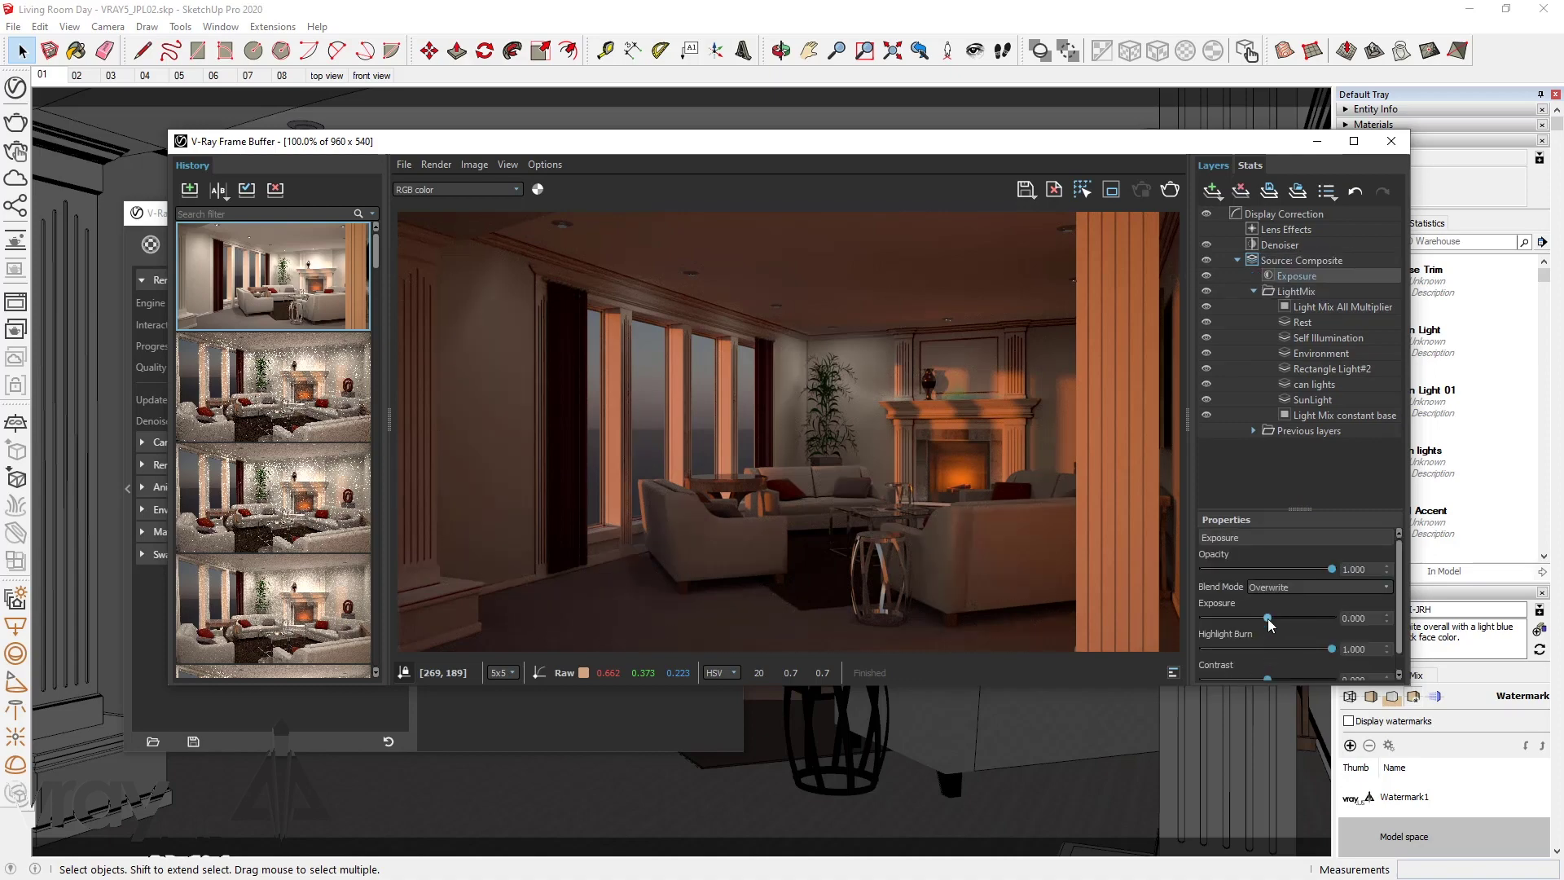
Move the Exposure layer under the can lights and set its exposure to 0.443
mouse_move(1289, 617)
mouse_down()
mouse_move(1313, 618)
mouse_move(1267, 624)
mouse_up()
drag(1313, 276, 1326, 381)
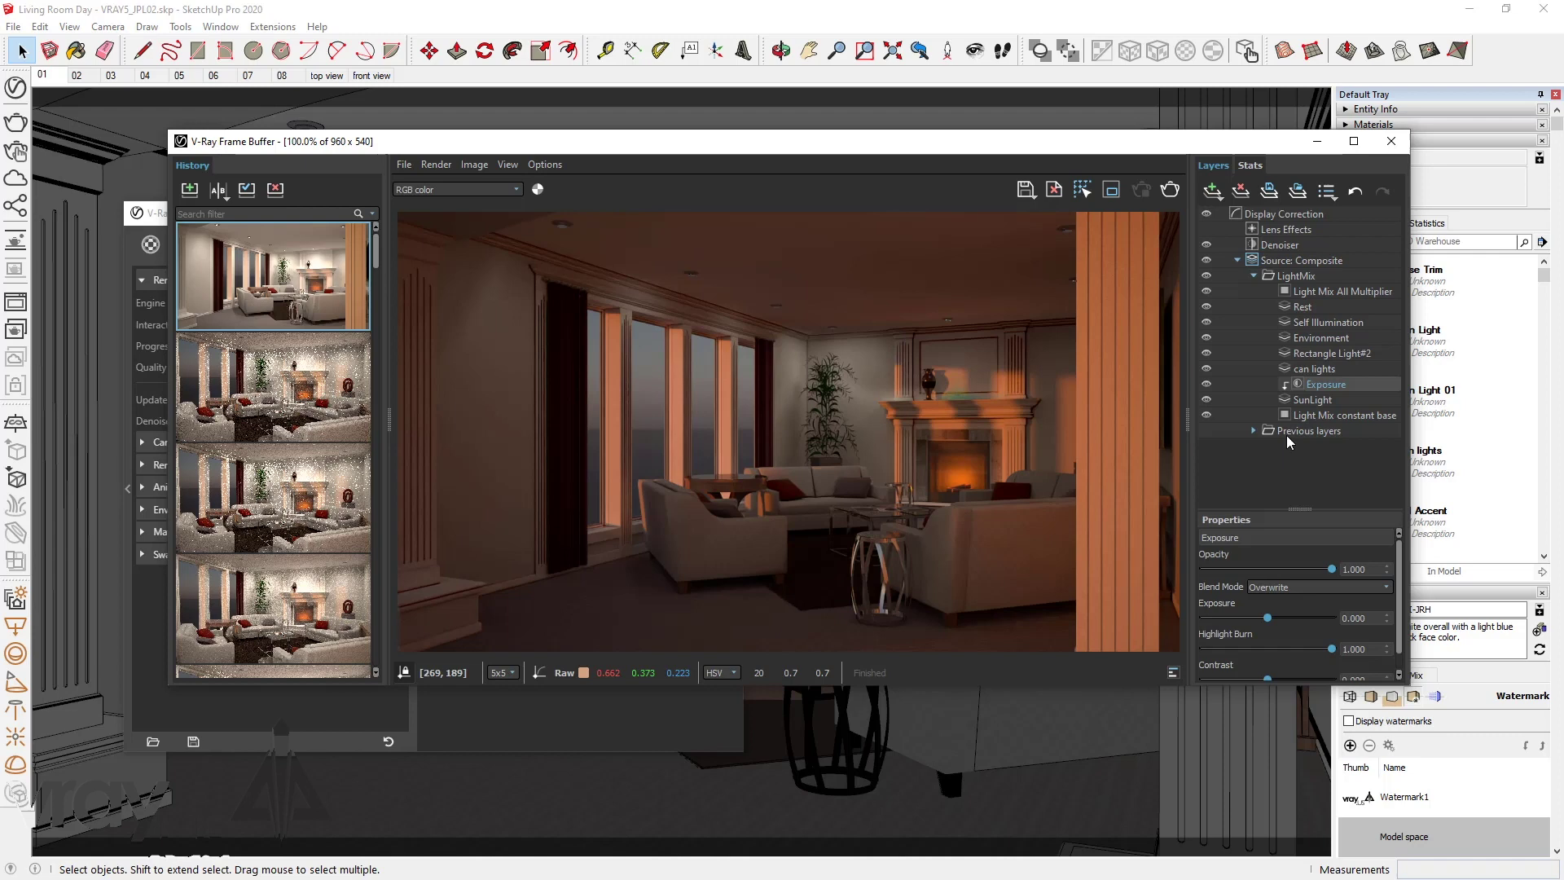
mouse_move(1270, 619)
mouse_down()
mouse_move(1319, 632)
mouse_move(1274, 632)
mouse_up()
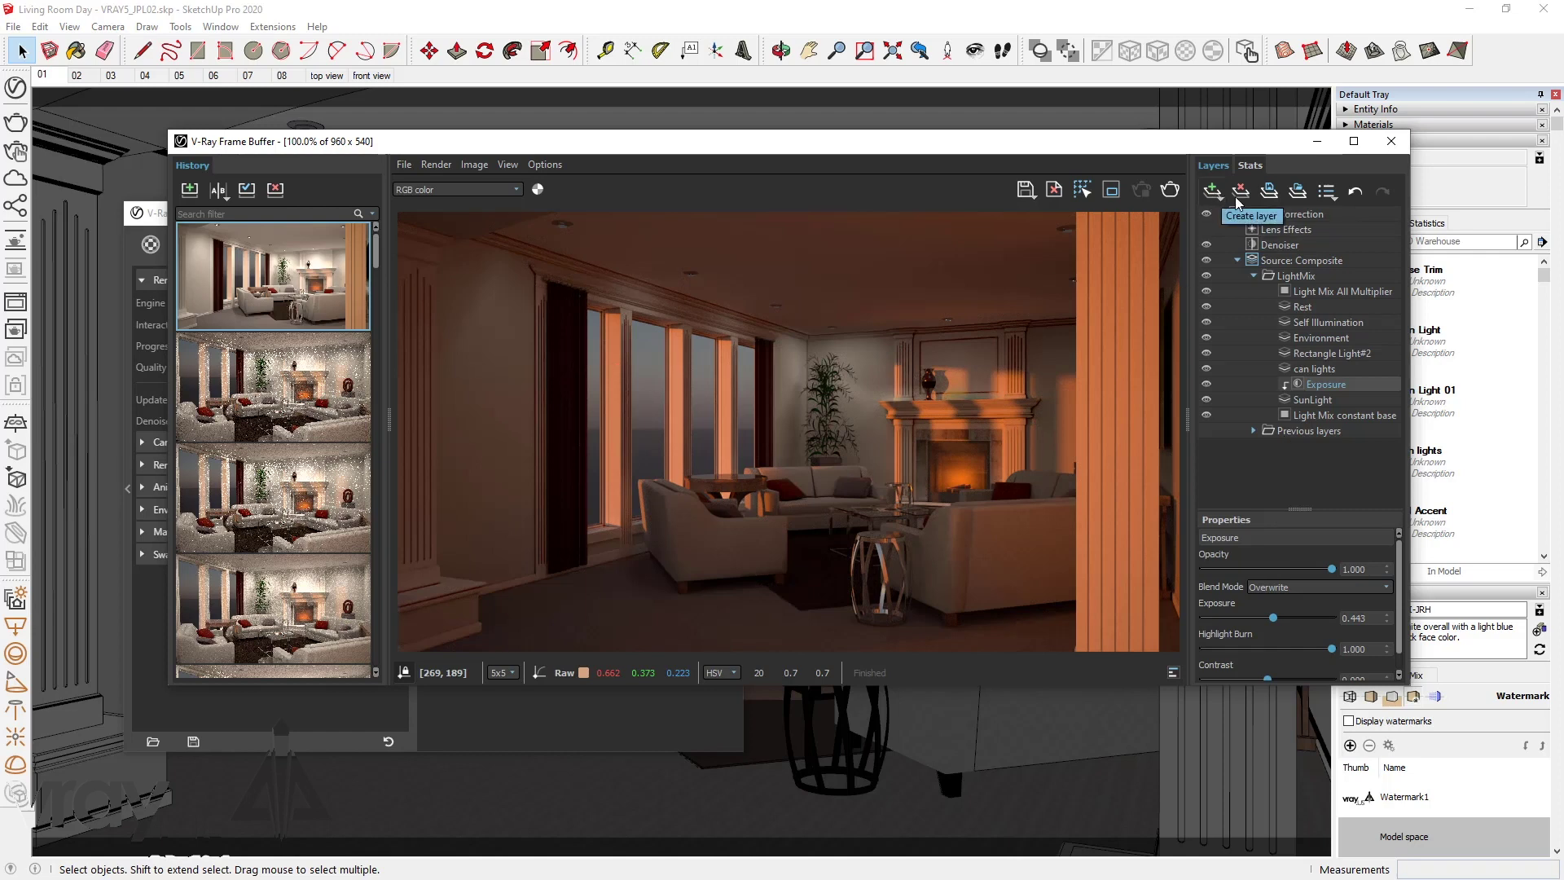
Load the comp1.vfbl preset from the layer presets list
click(1327, 193)
click(1333, 241)
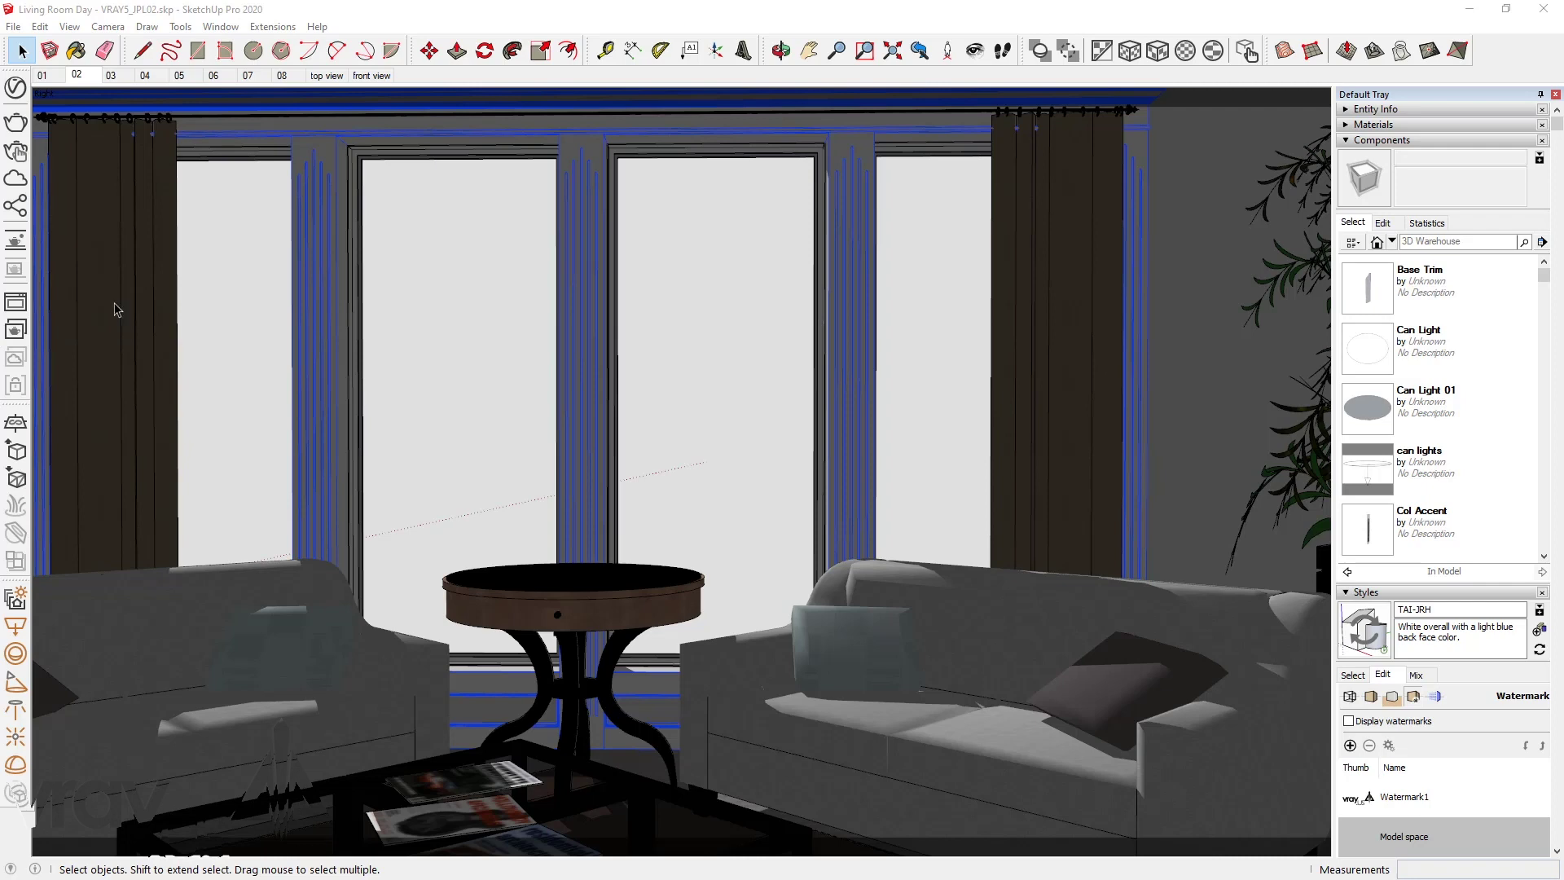
Start V-Ray Vision, move its window to the right, and switch to the 04 scene view
click(16, 207)
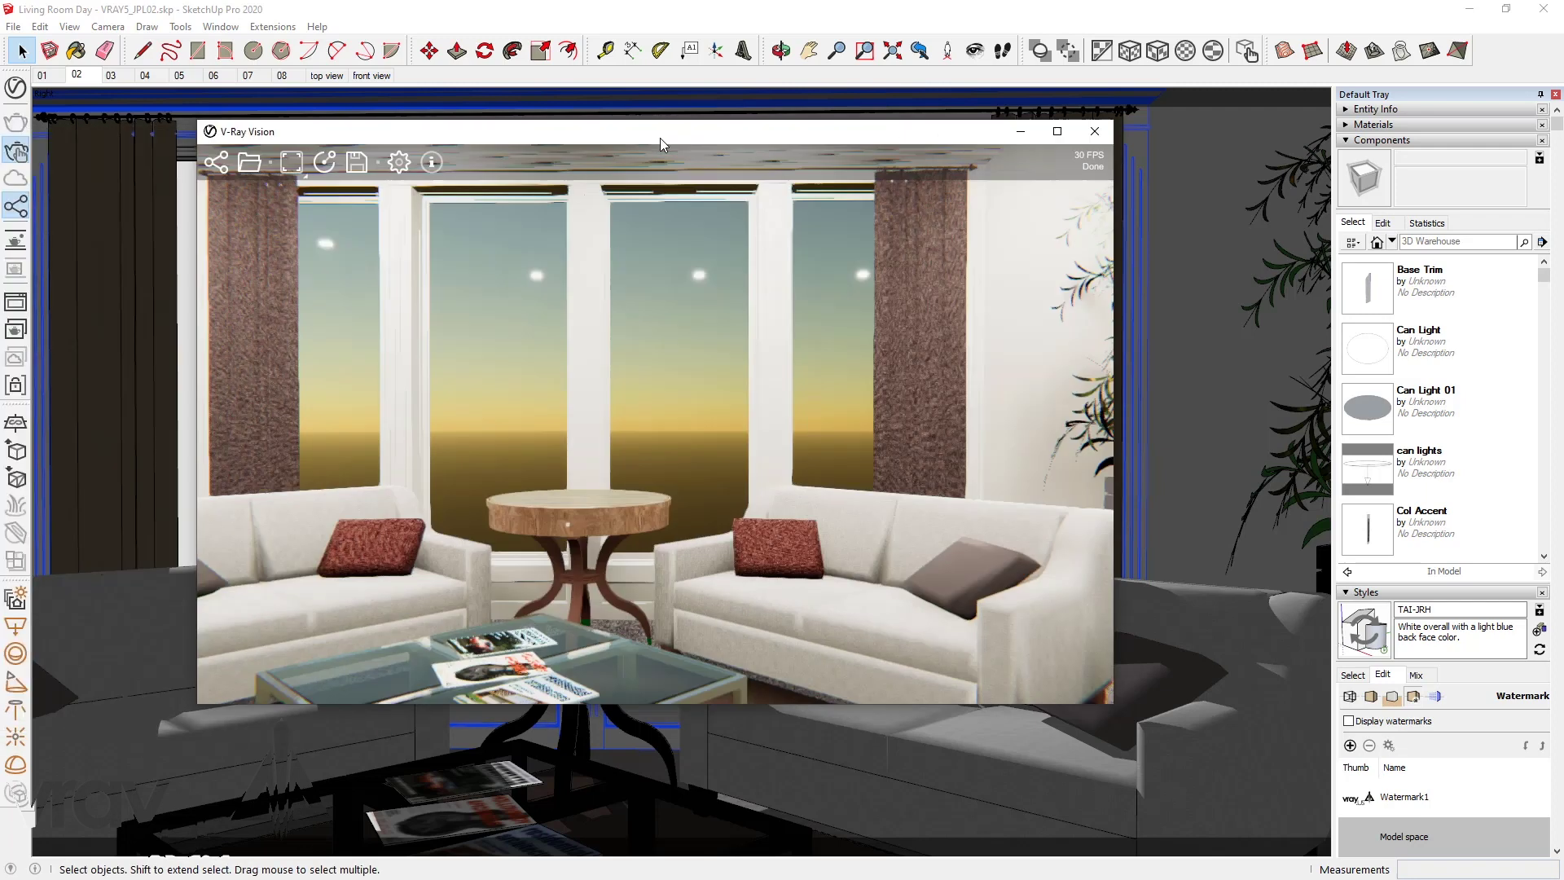
drag(660, 139, 844, 134)
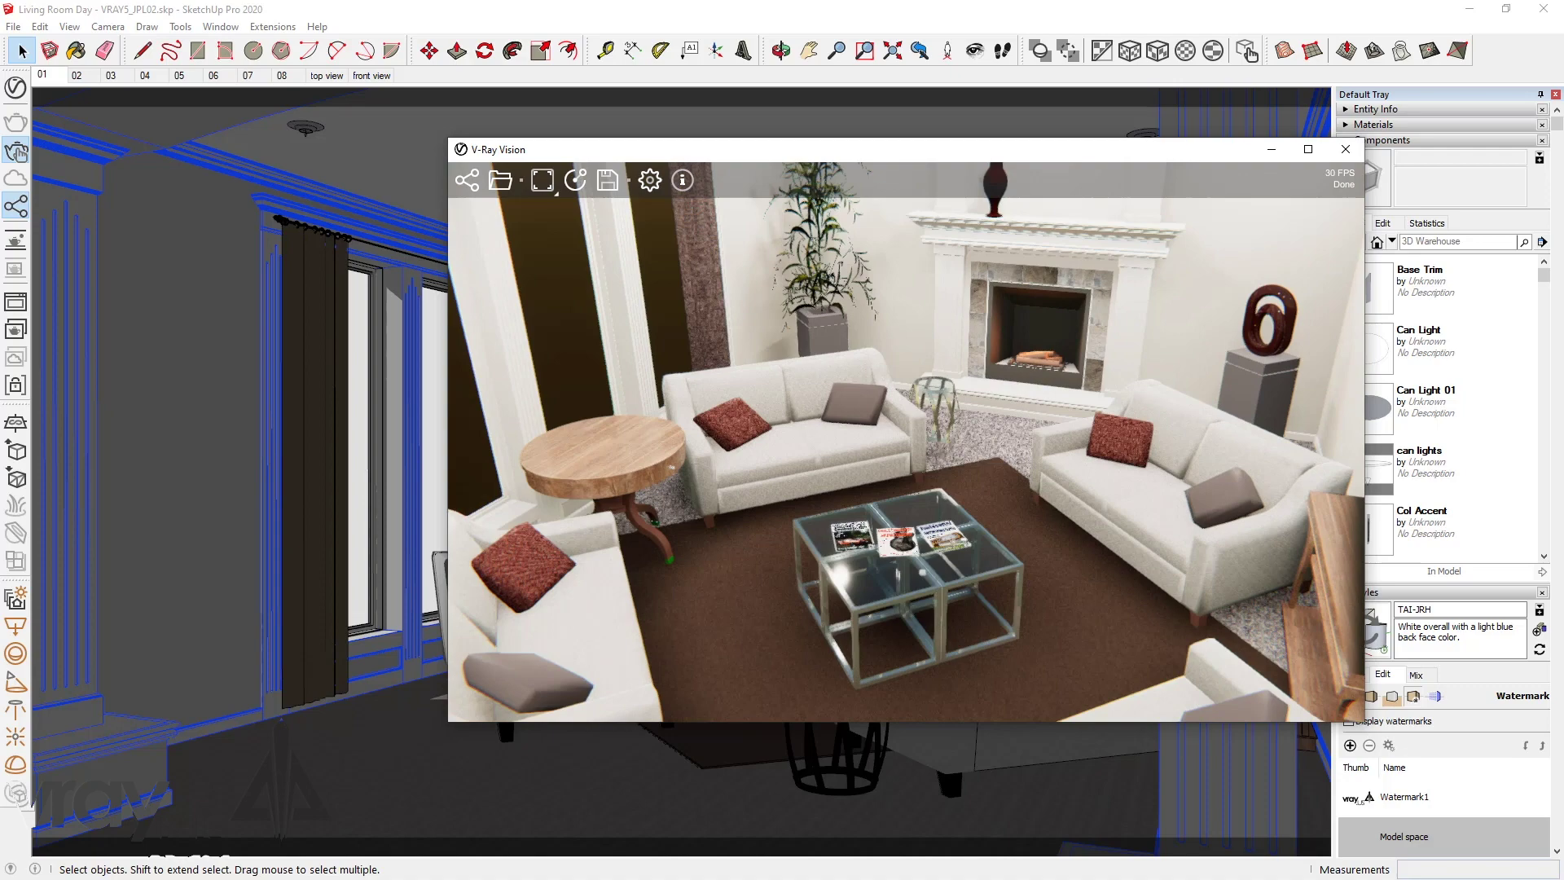
click(145, 75)
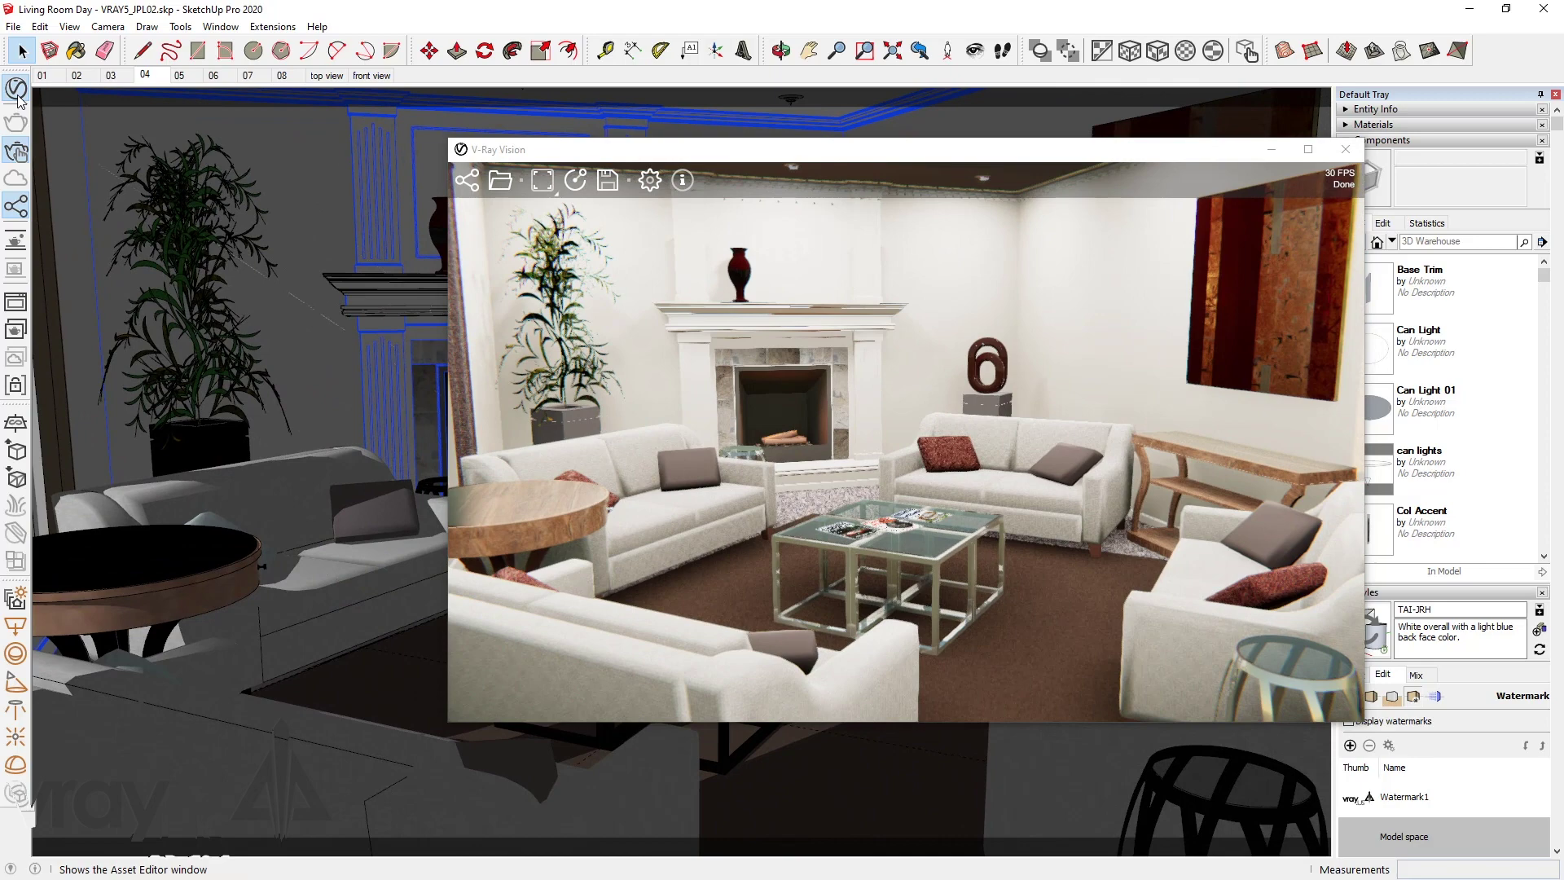
Turn off the Carpet's diffuse texture, set its diffuse colour to magenta, and close the editors
click(17, 93)
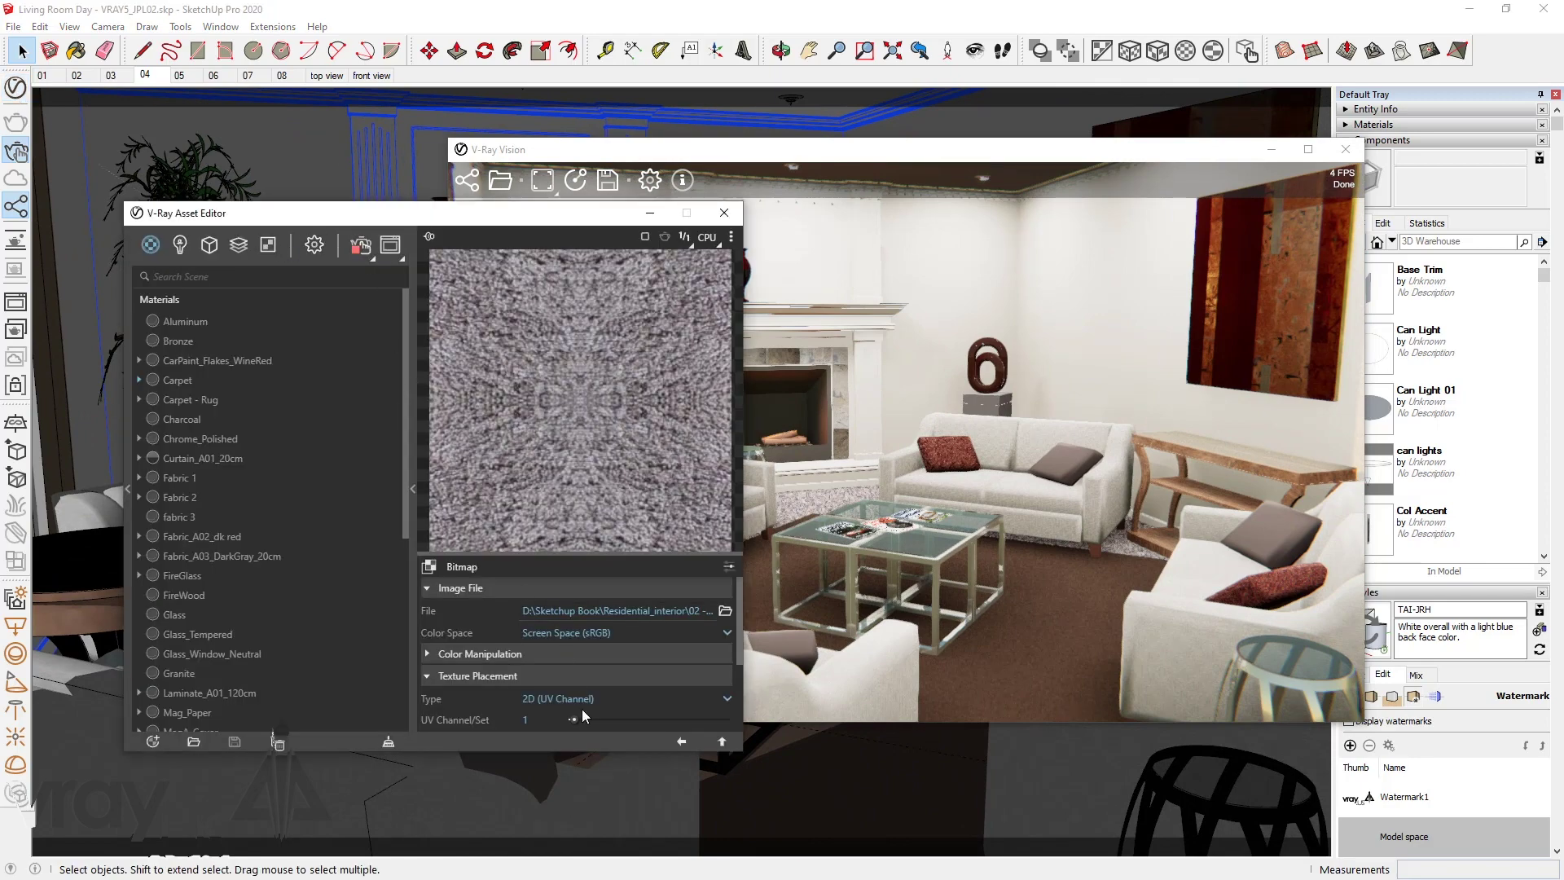
click(722, 741)
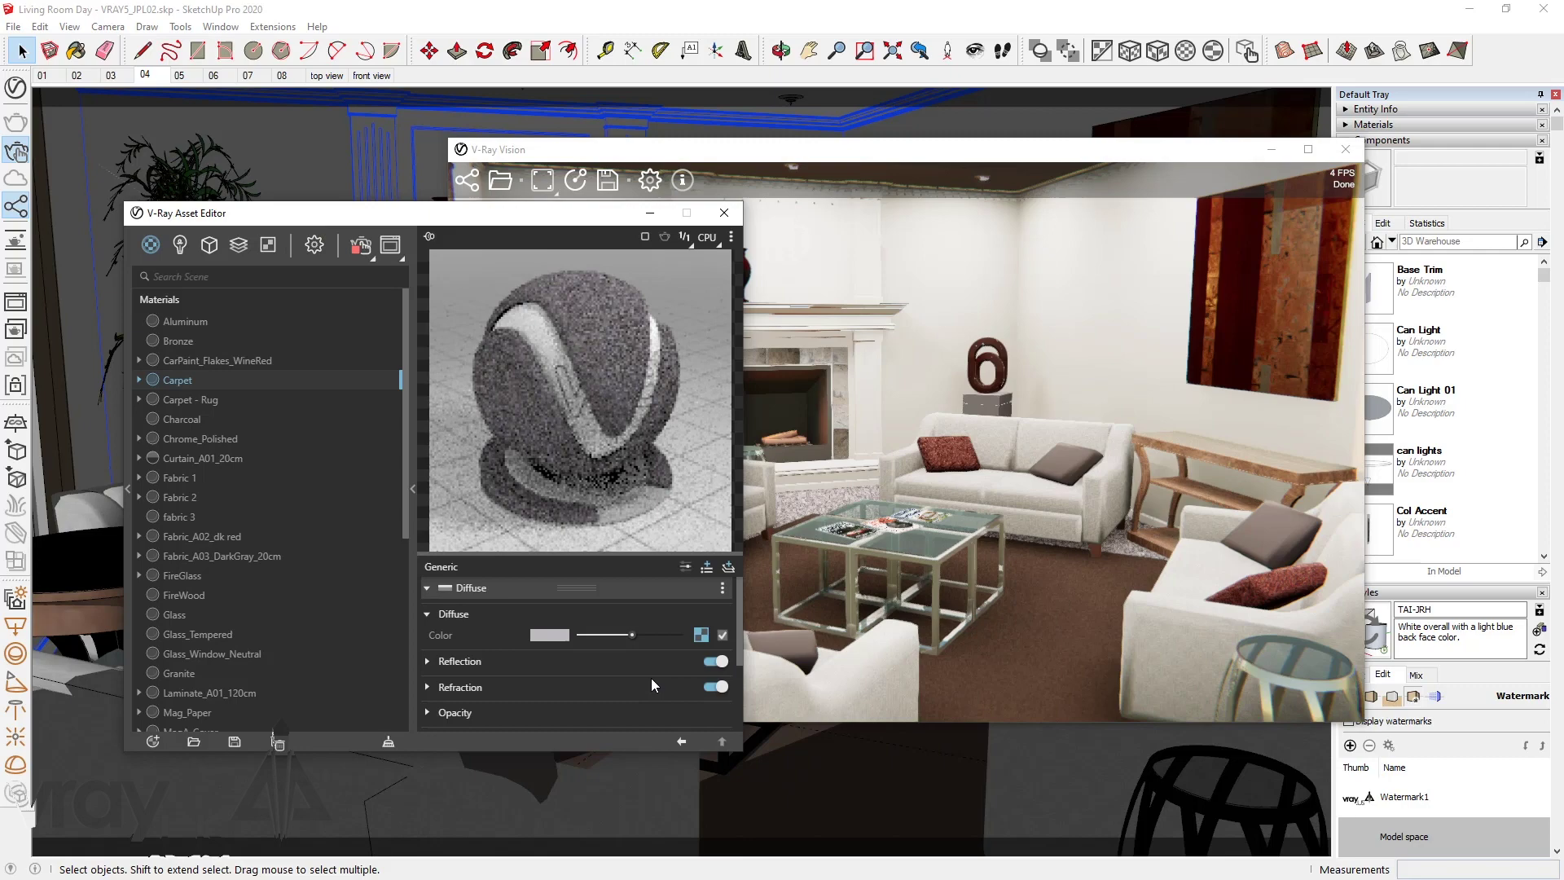
click(723, 634)
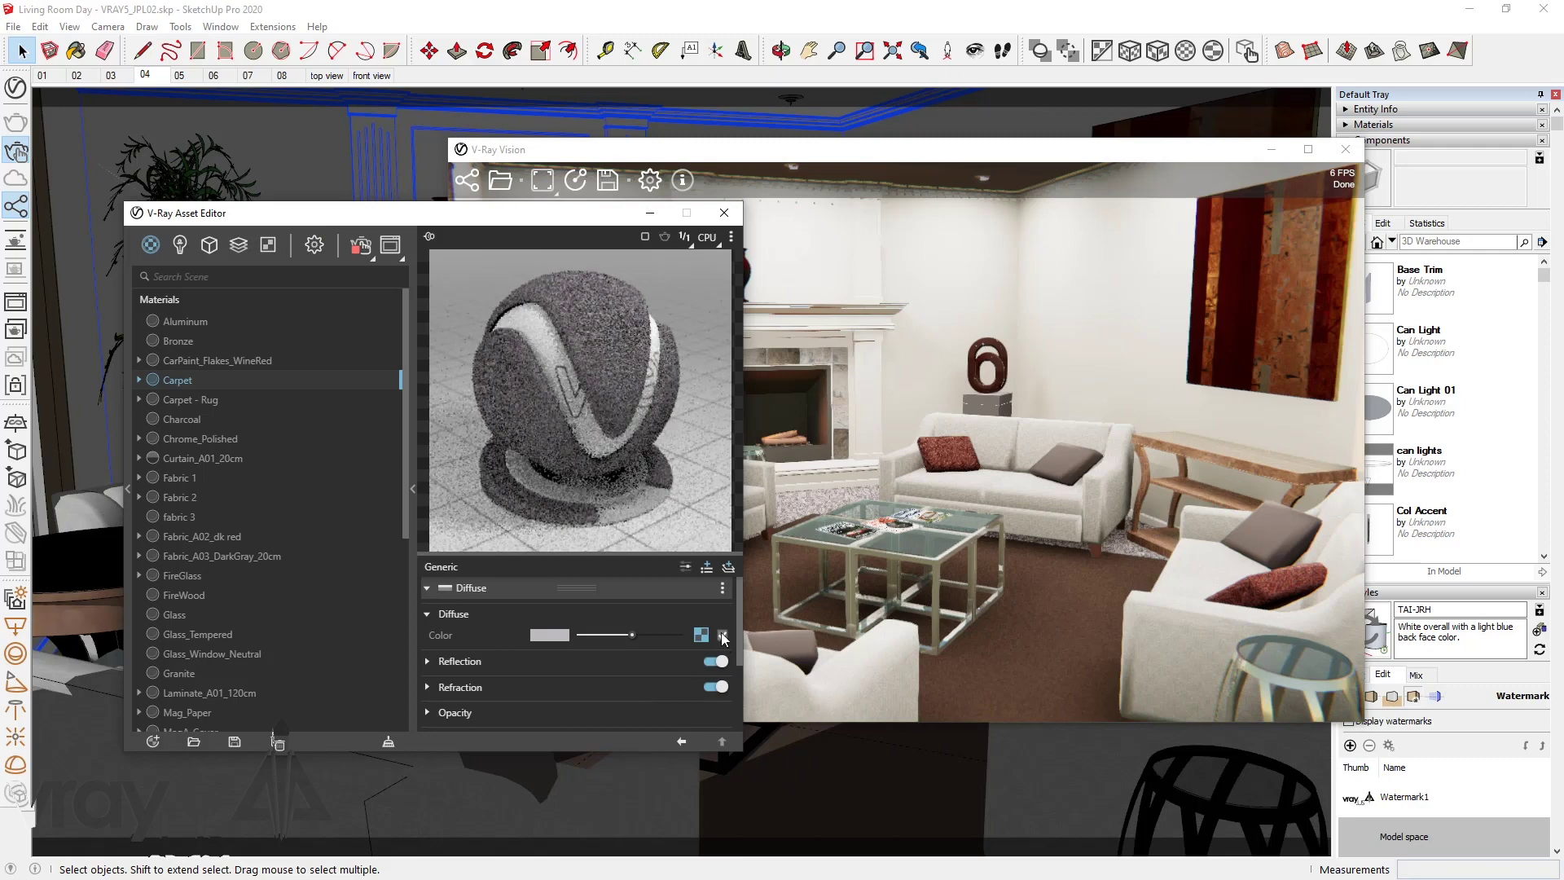
click(535, 637)
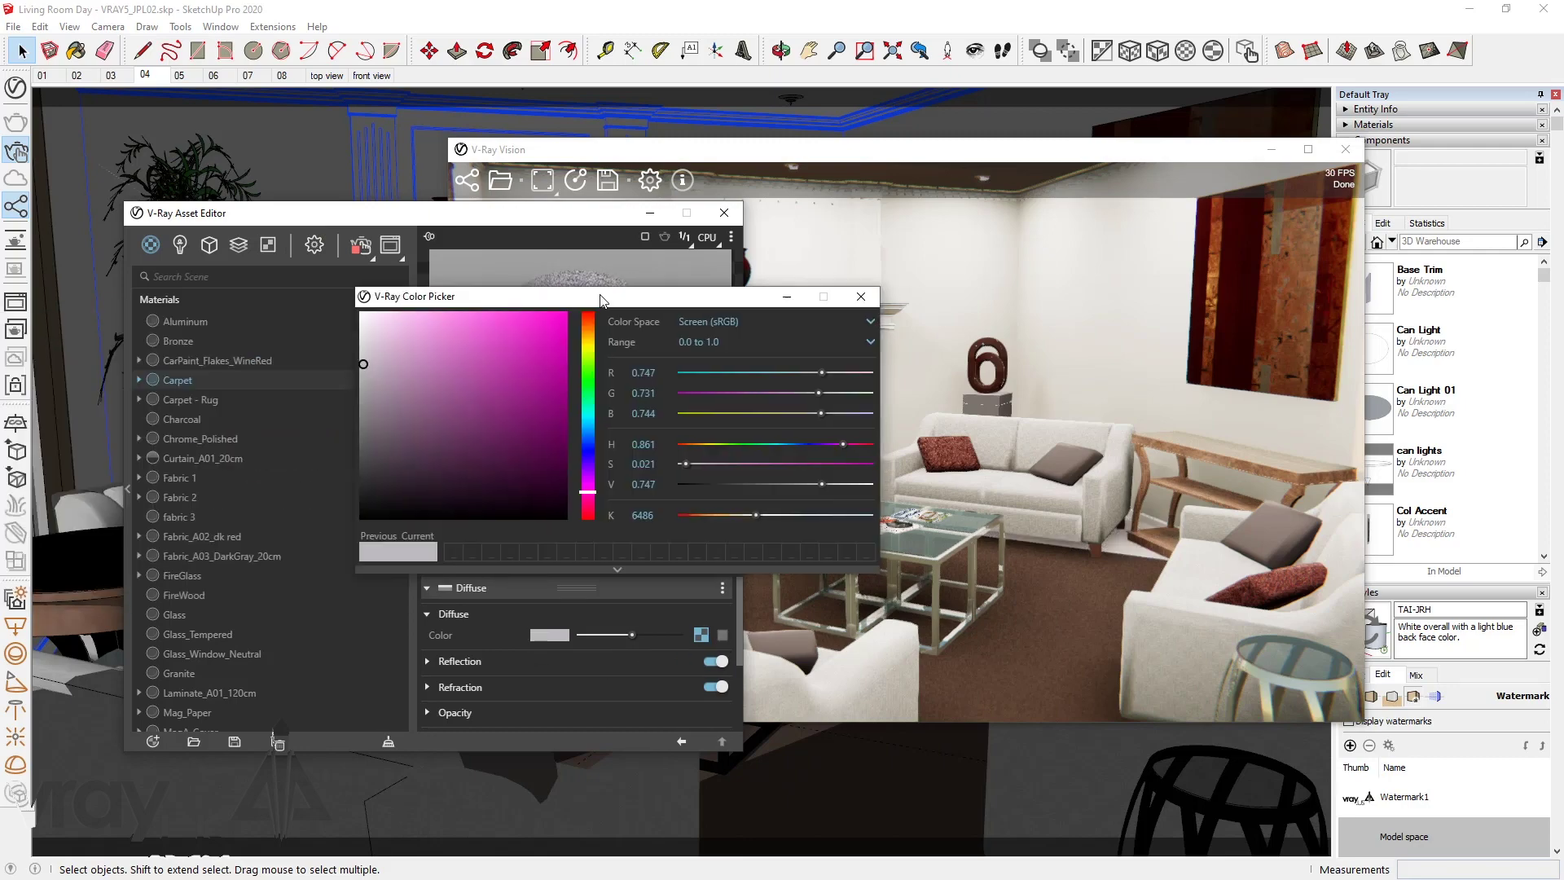
click(555, 332)
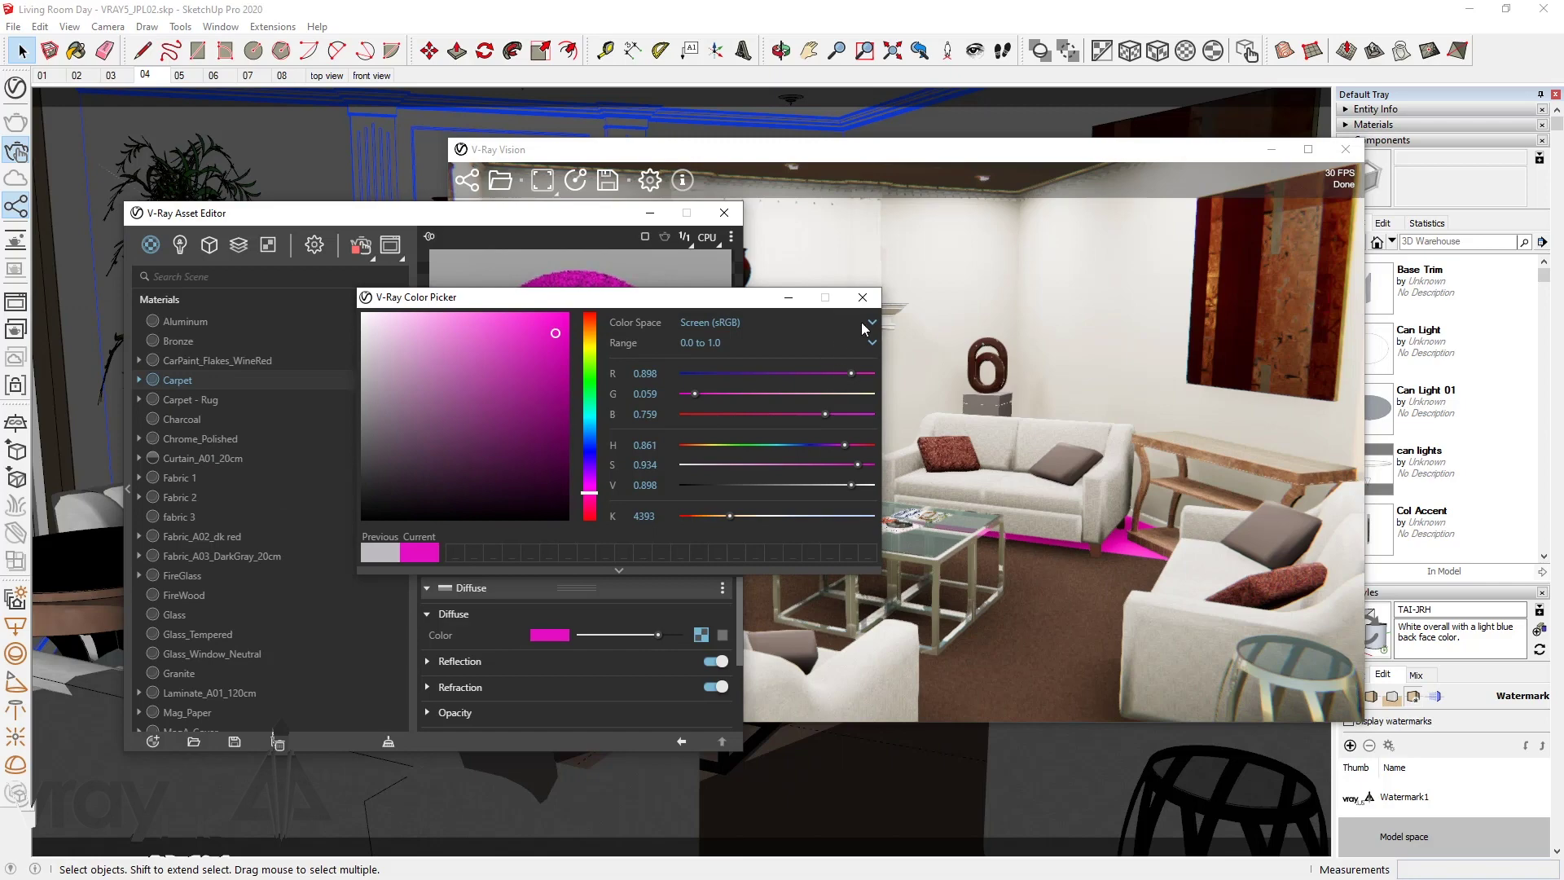
click(863, 296)
click(724, 213)
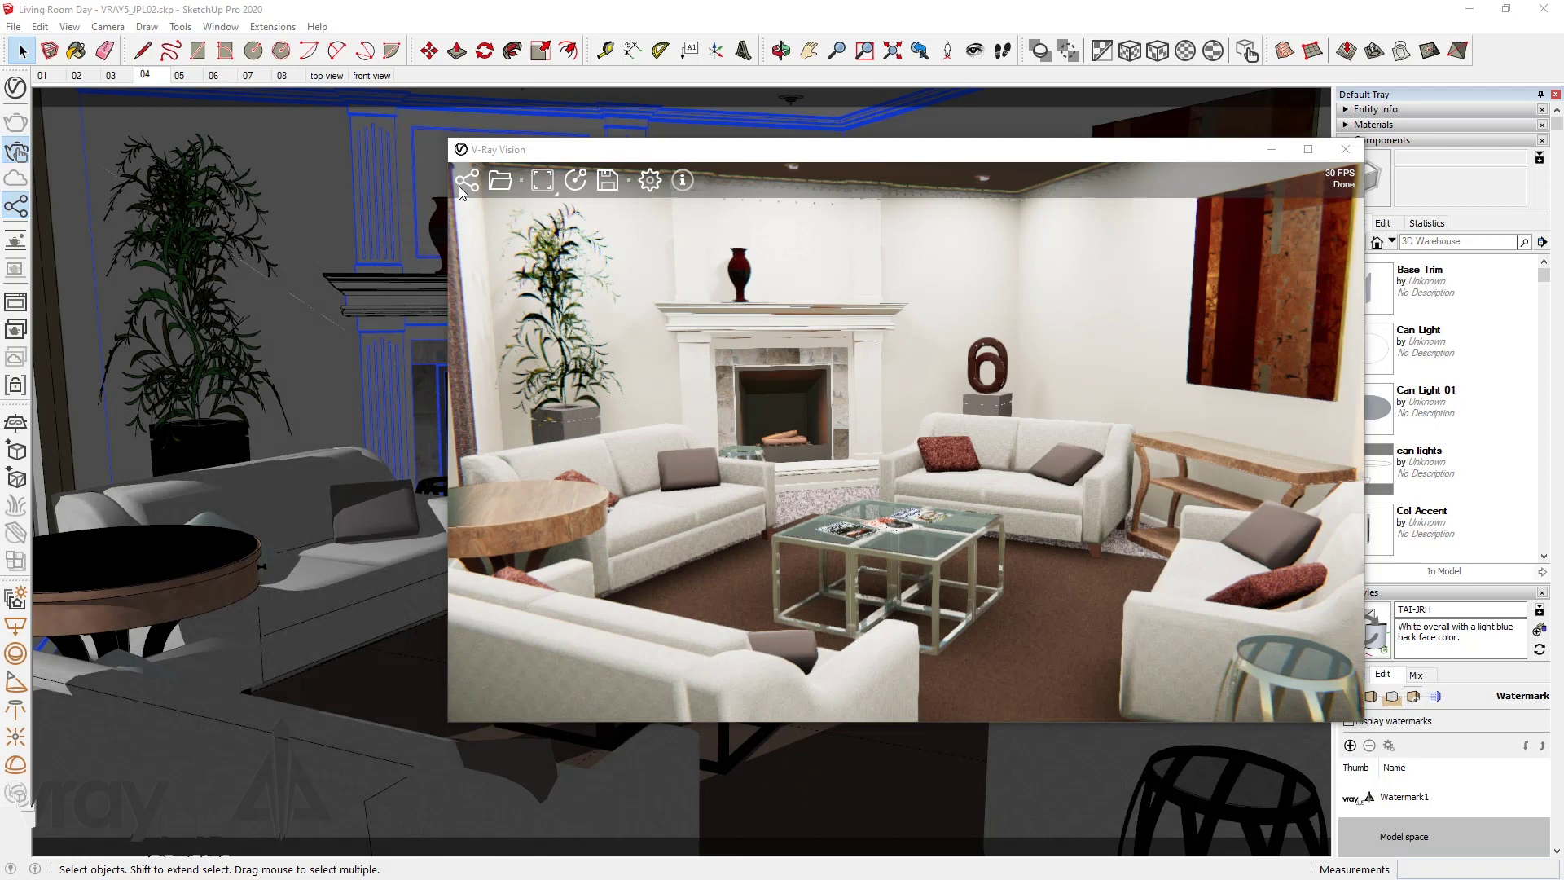
Stop interactive rendering, orbit and zoom toward the sofas and fireplace, and show the shortcuts reference
click(16, 154)
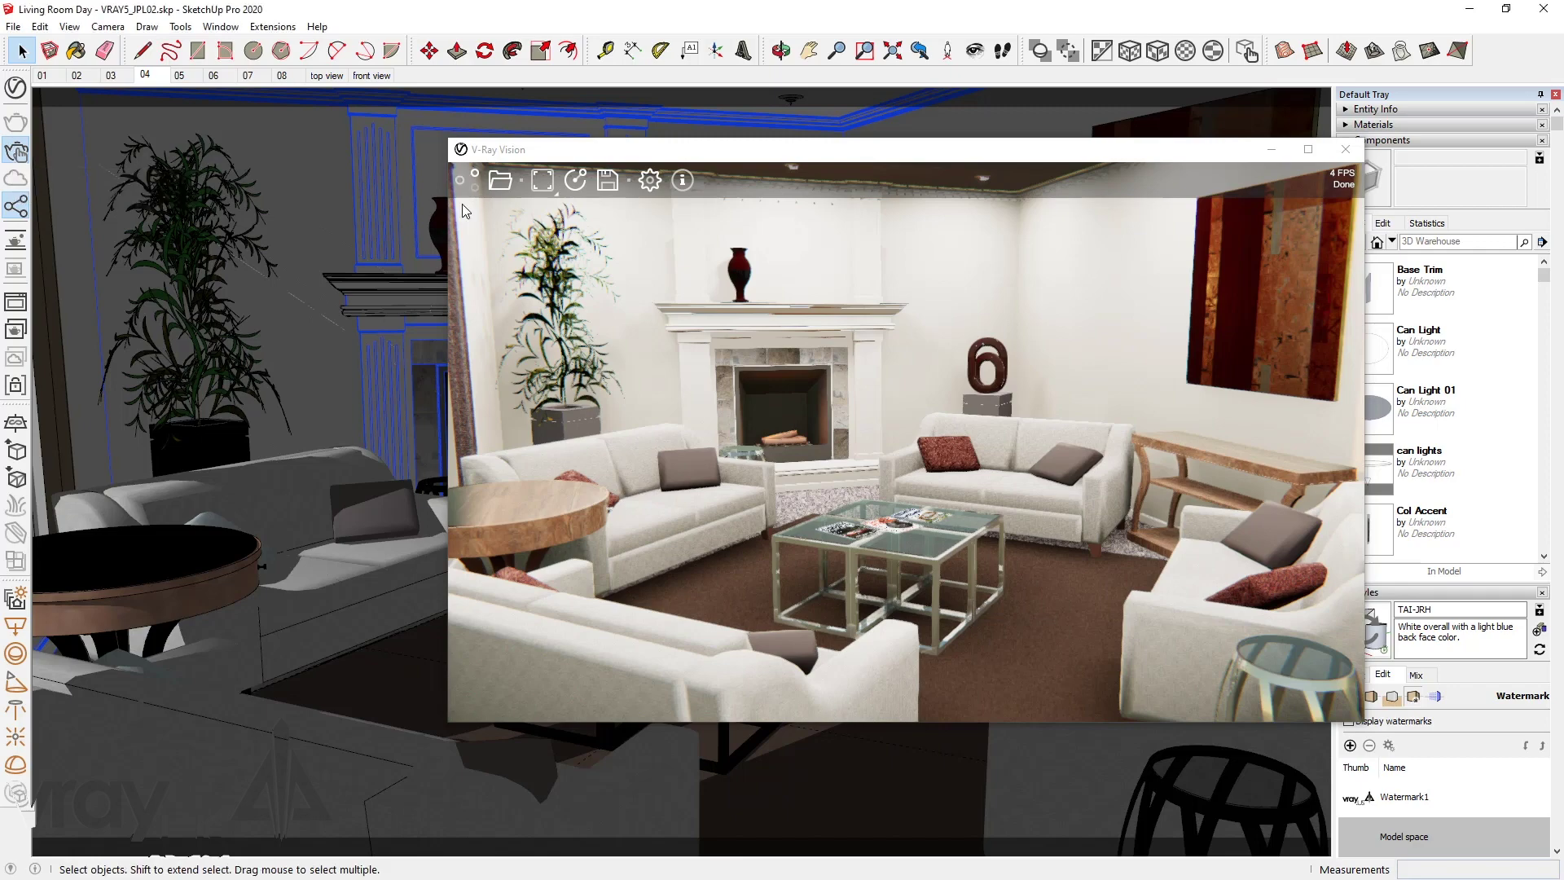
drag(864, 475, 798, 466)
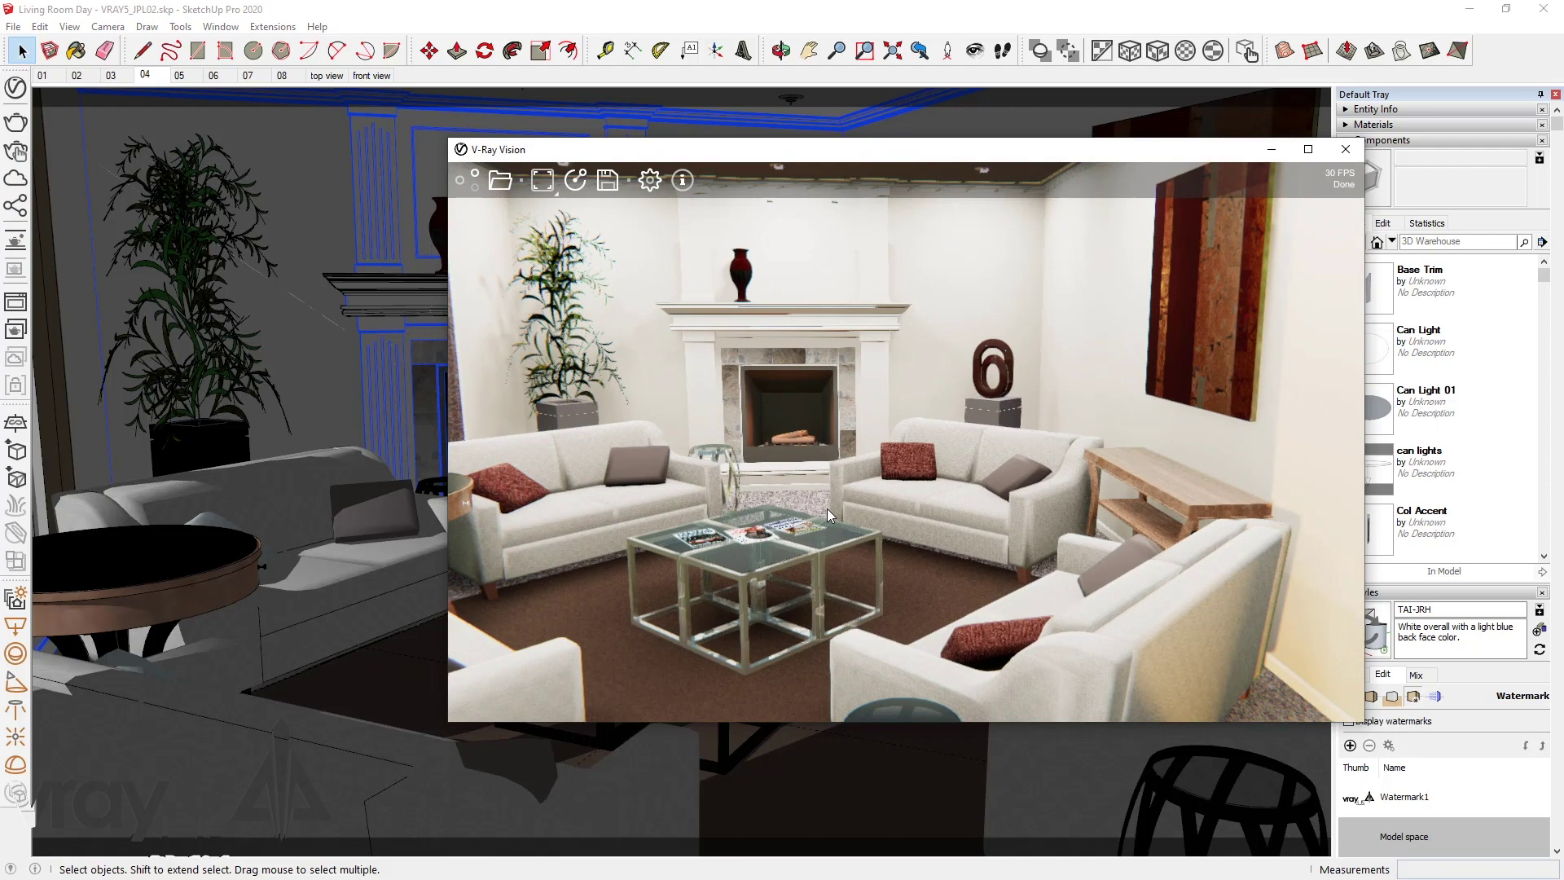
scroll(827, 508, up, 3)
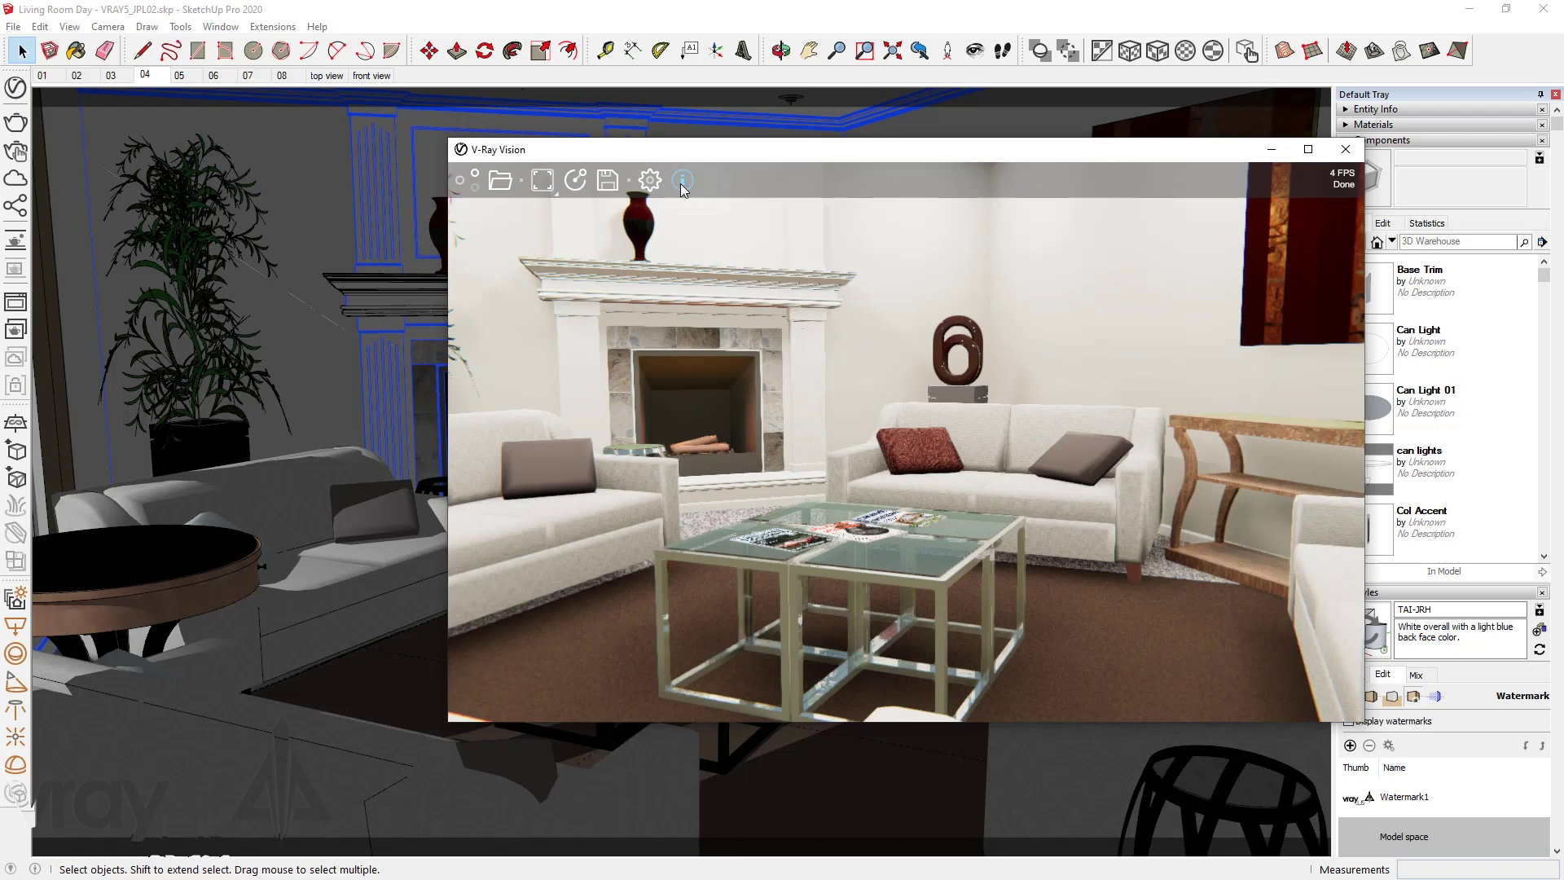
click(682, 181)
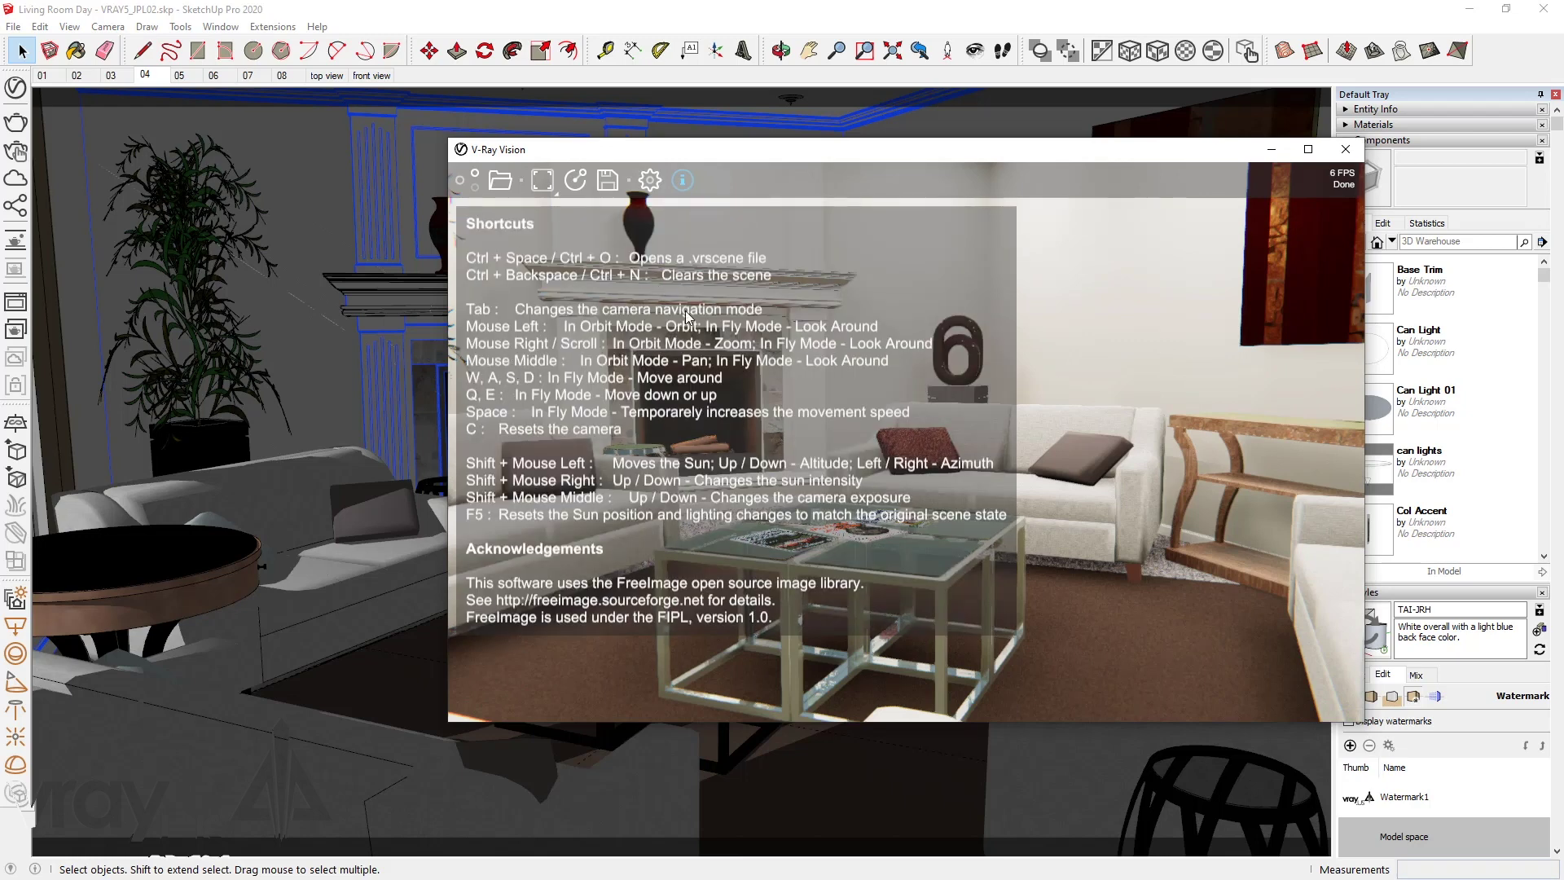
Close the shortcuts overlay and fly around the sofa, fireplace and windows in fly mode
click(502, 384)
key(Tab)
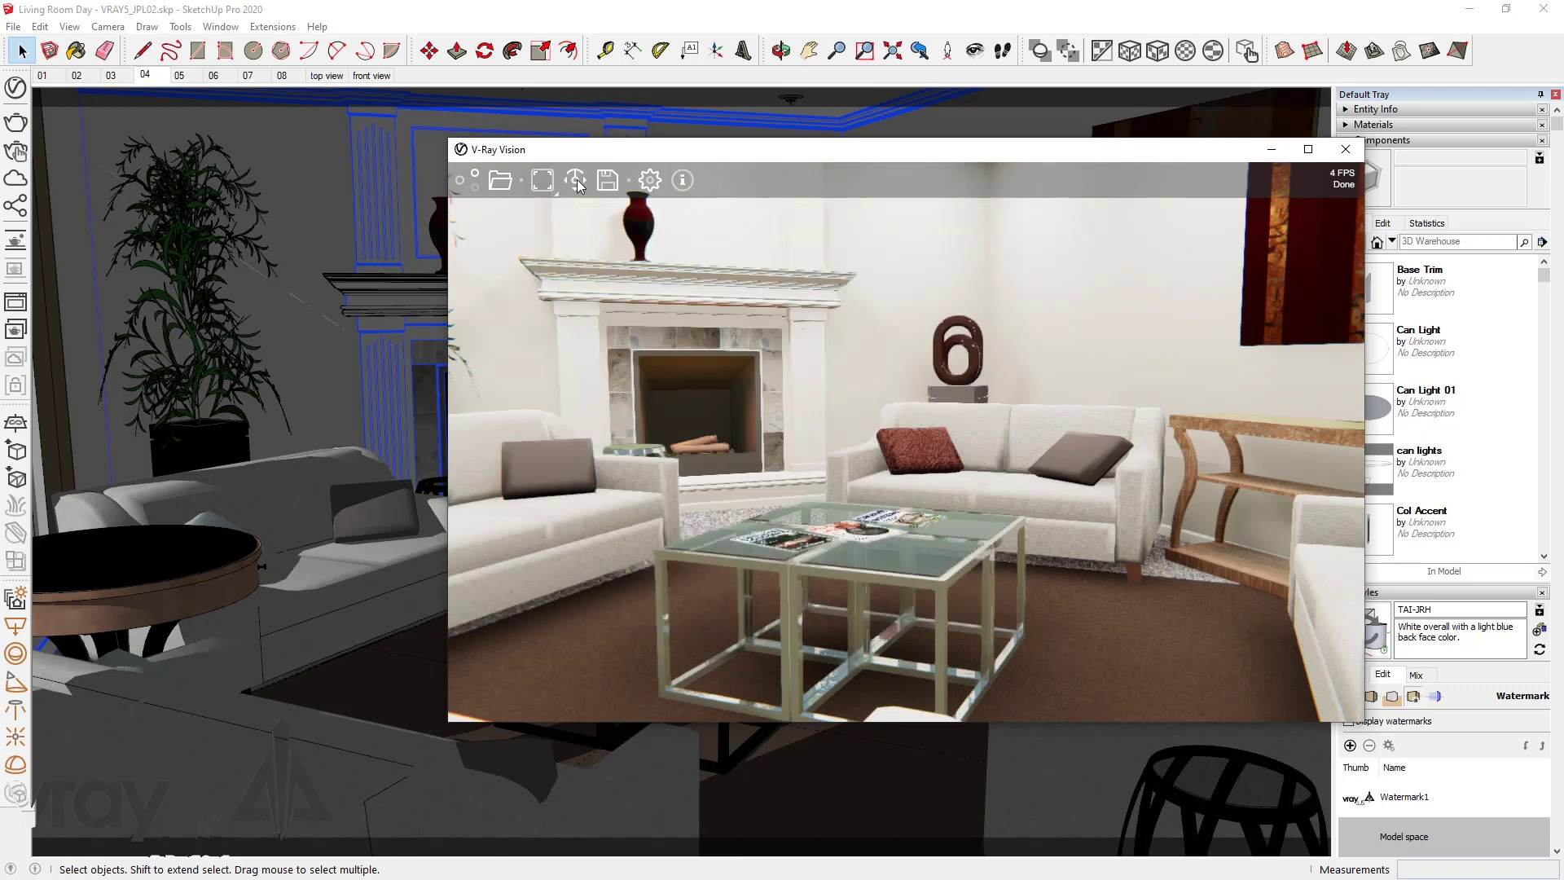
key(w)
key(d)
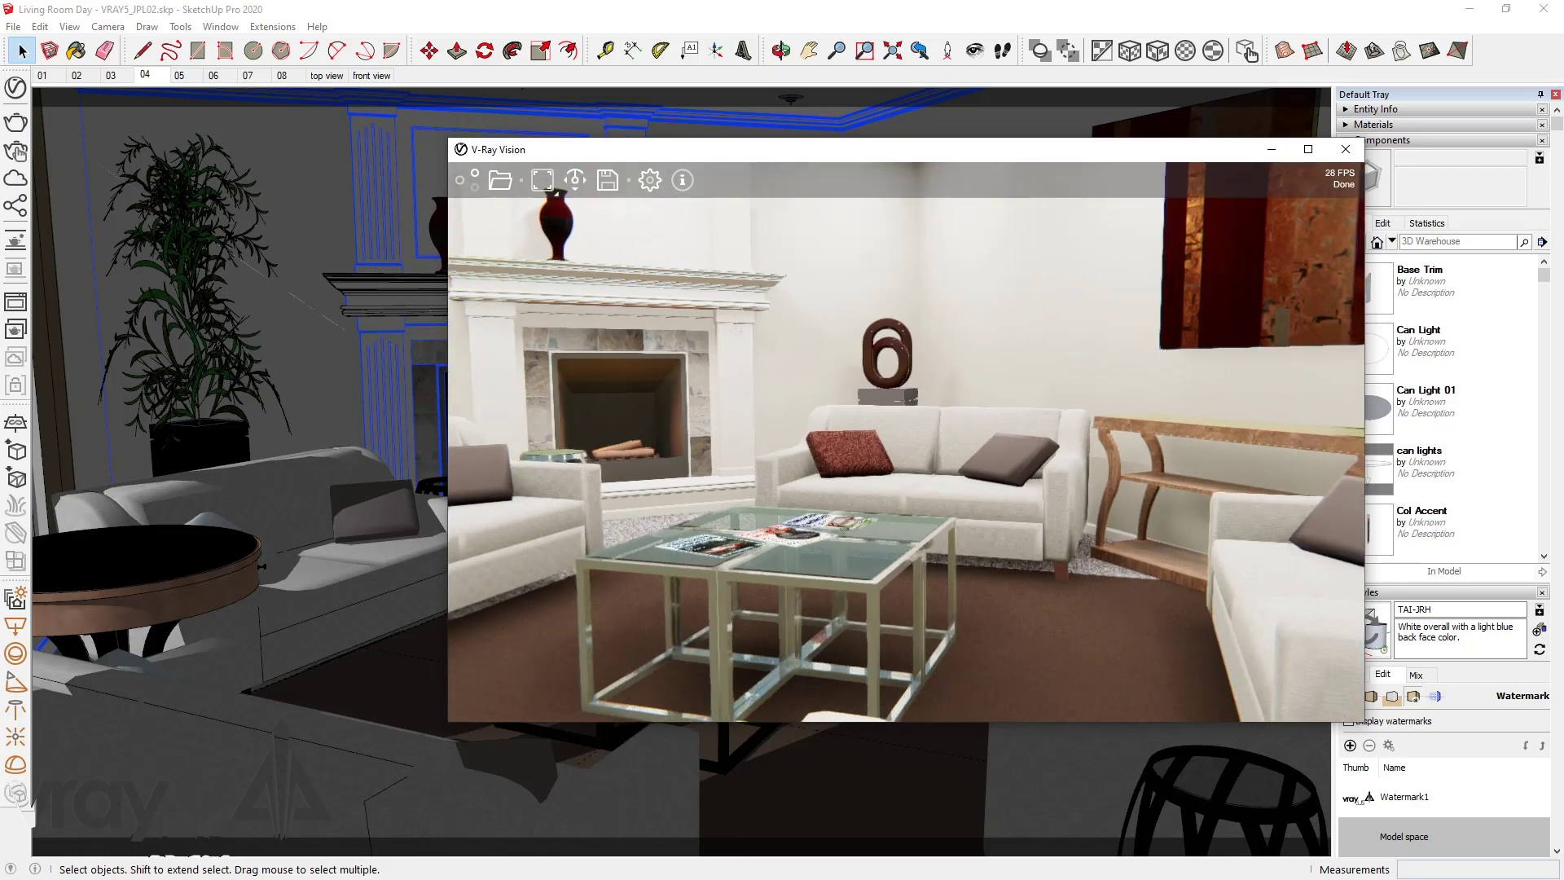
key(w)
key(a)
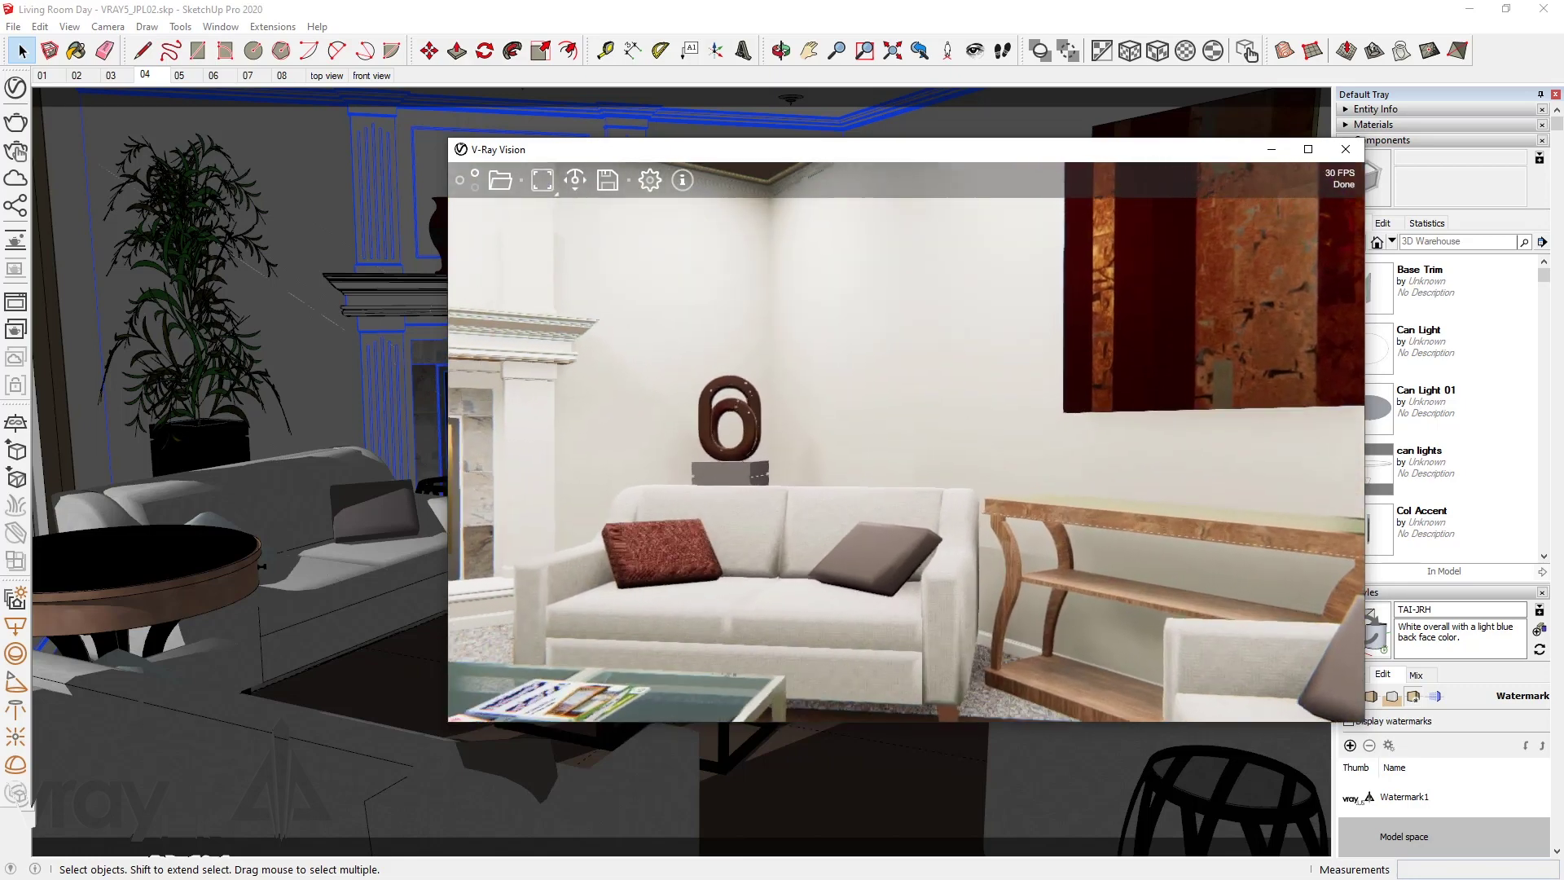
key(s)
key(a)
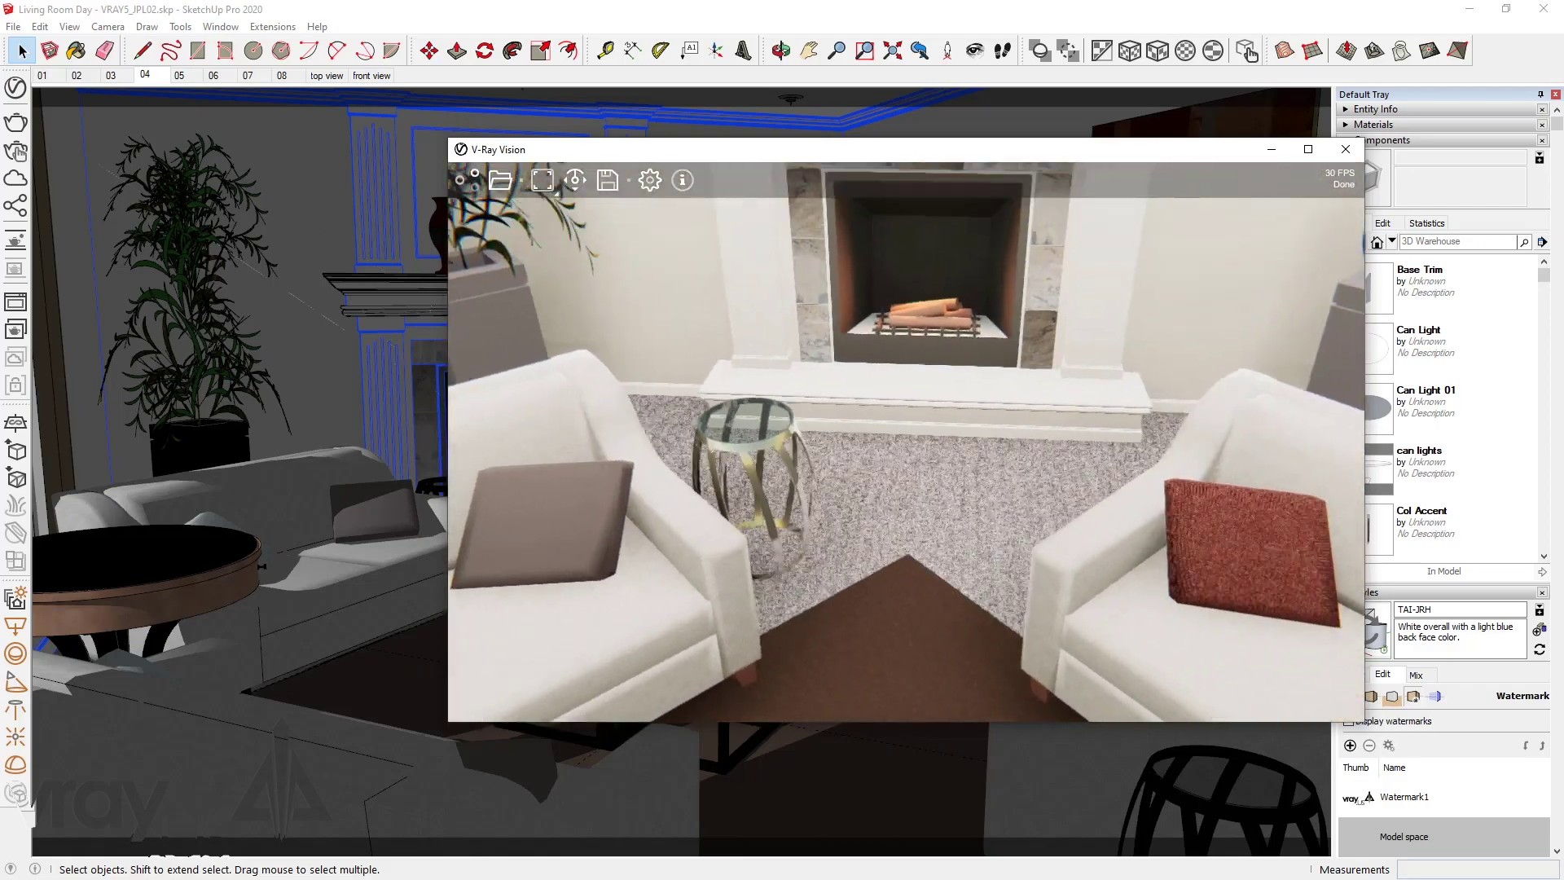
drag(937, 429, 817, 429)
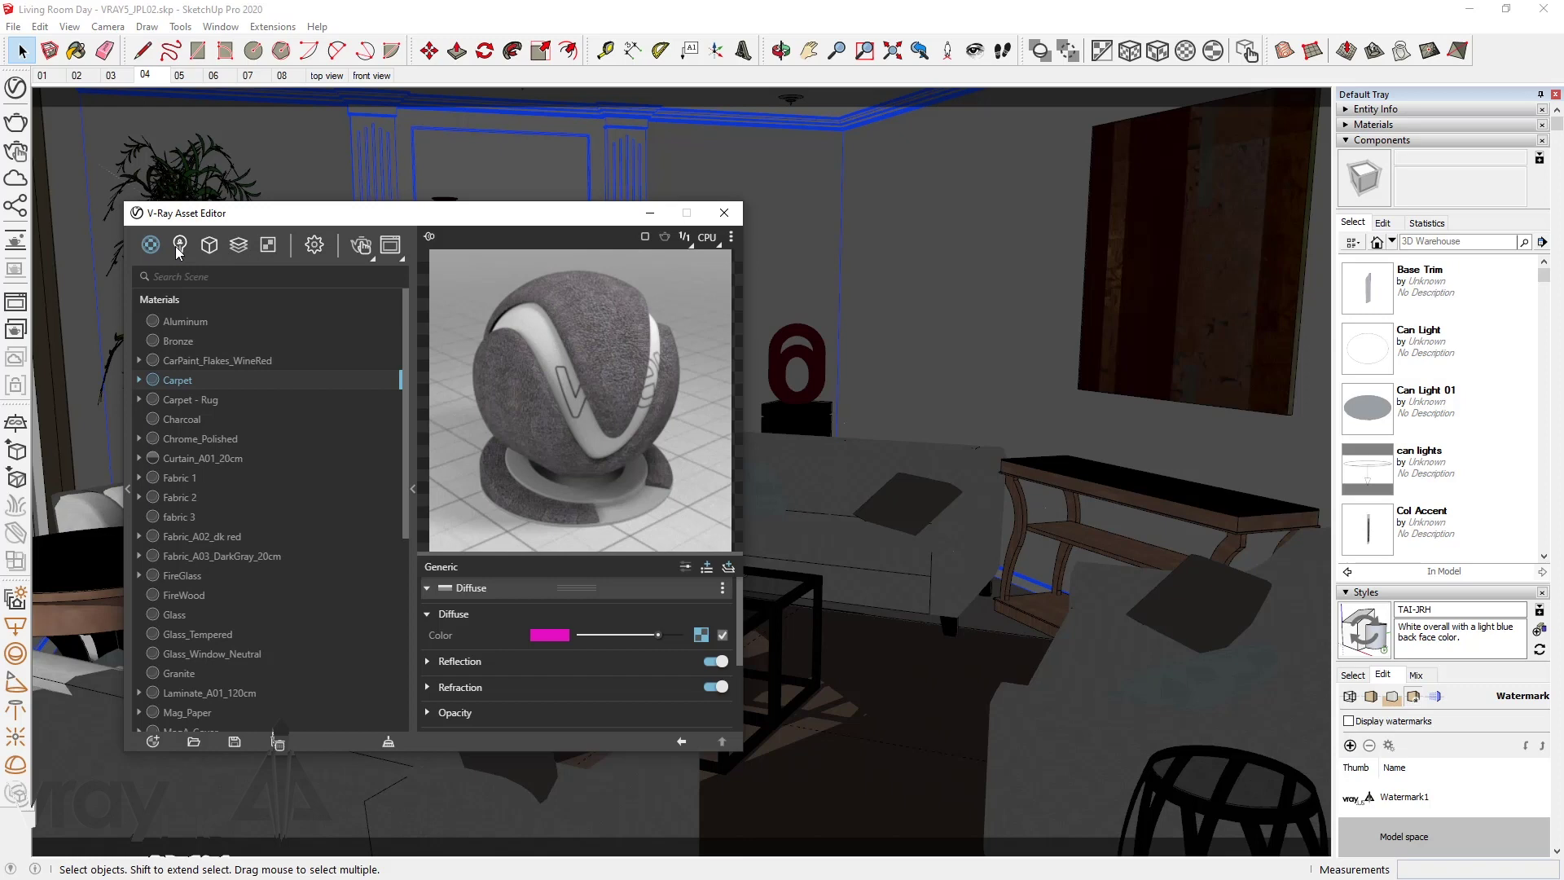
Review the SunLight parameters in the Asset Editor, keeping the Improved sky model
click(180, 245)
drag(197, 213, 626, 167)
click(616, 339)
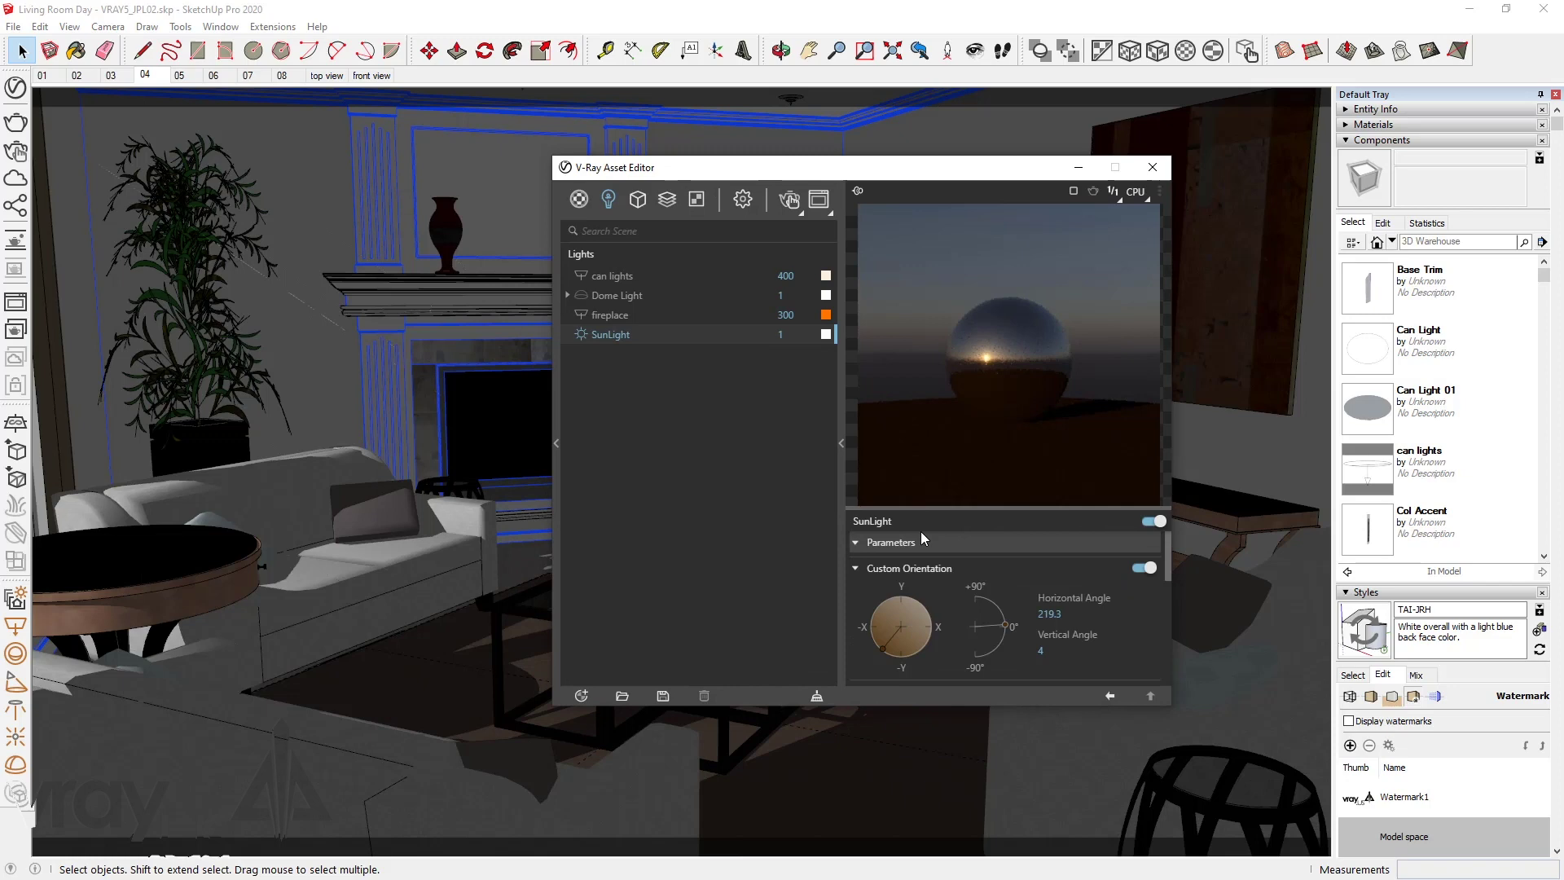
drag(934, 511, 935, 422)
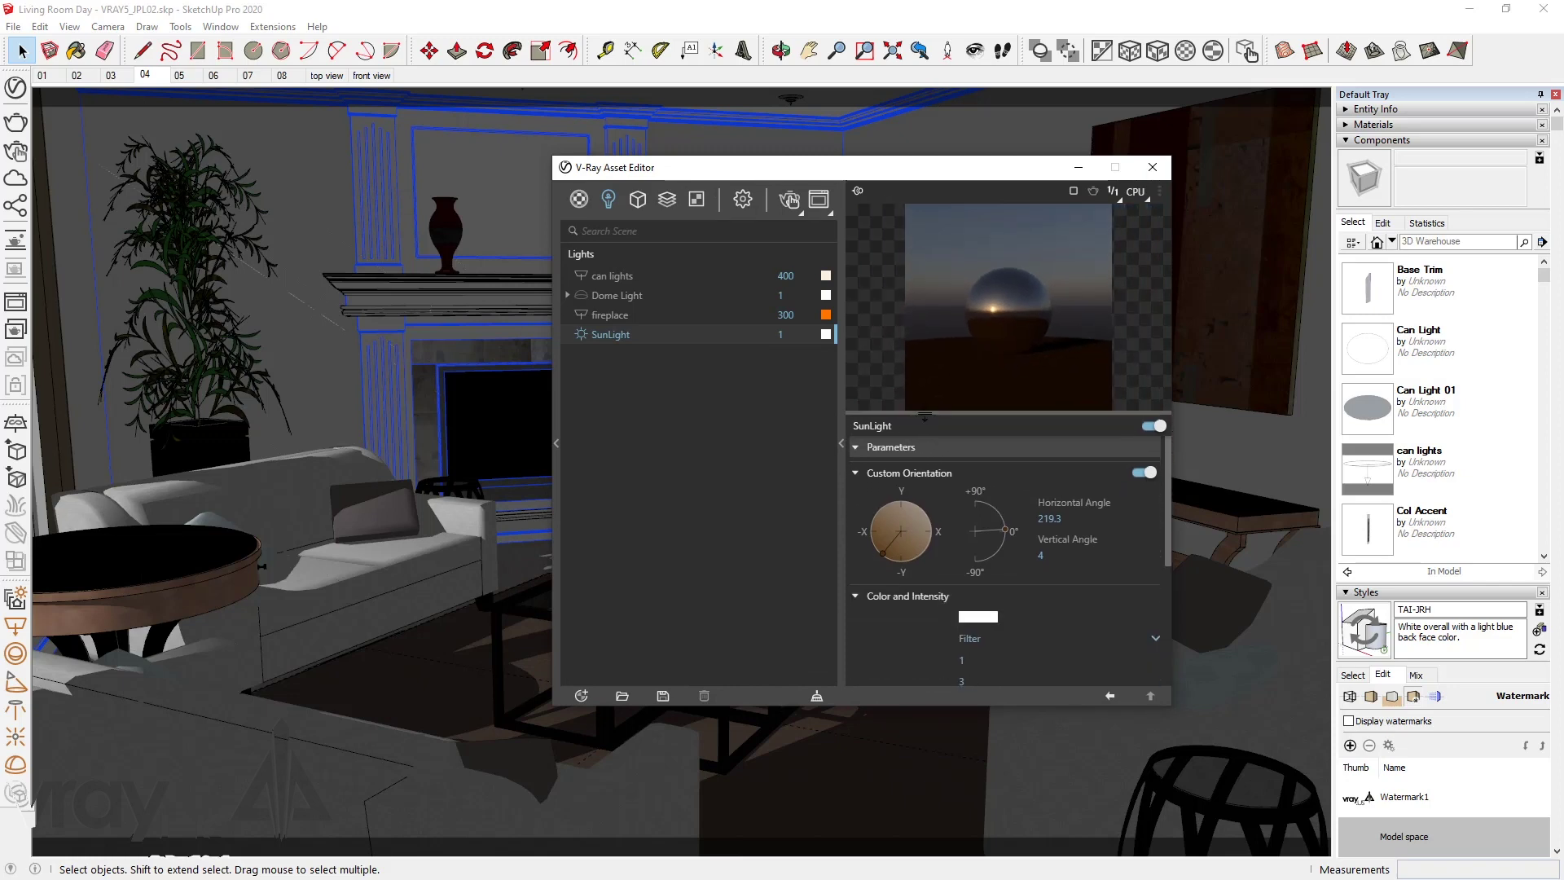
scroll(940, 564, down, 5)
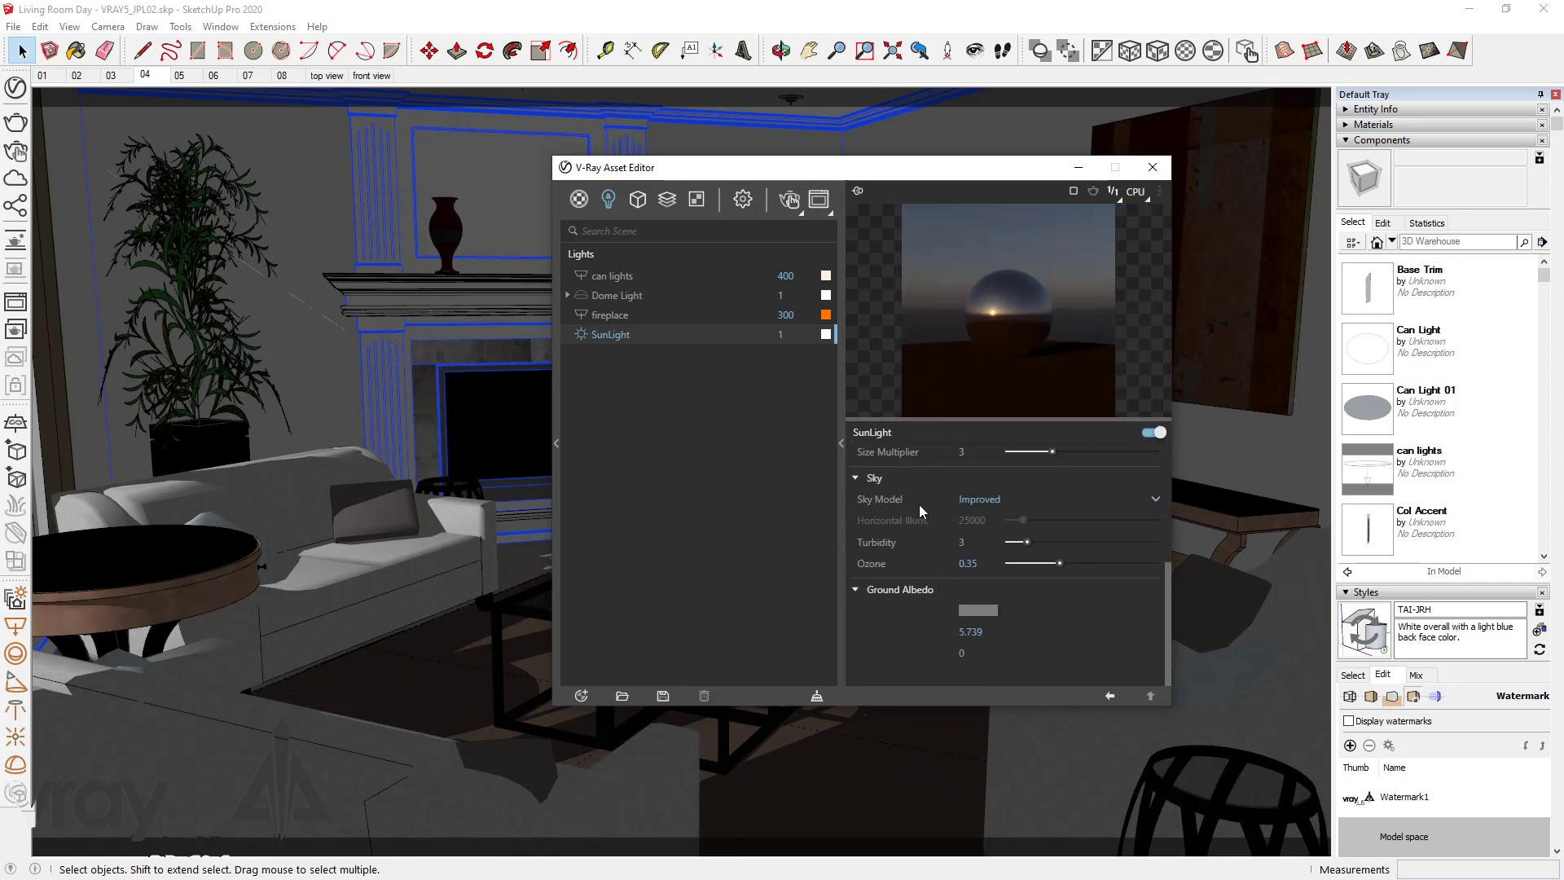
click(998, 500)
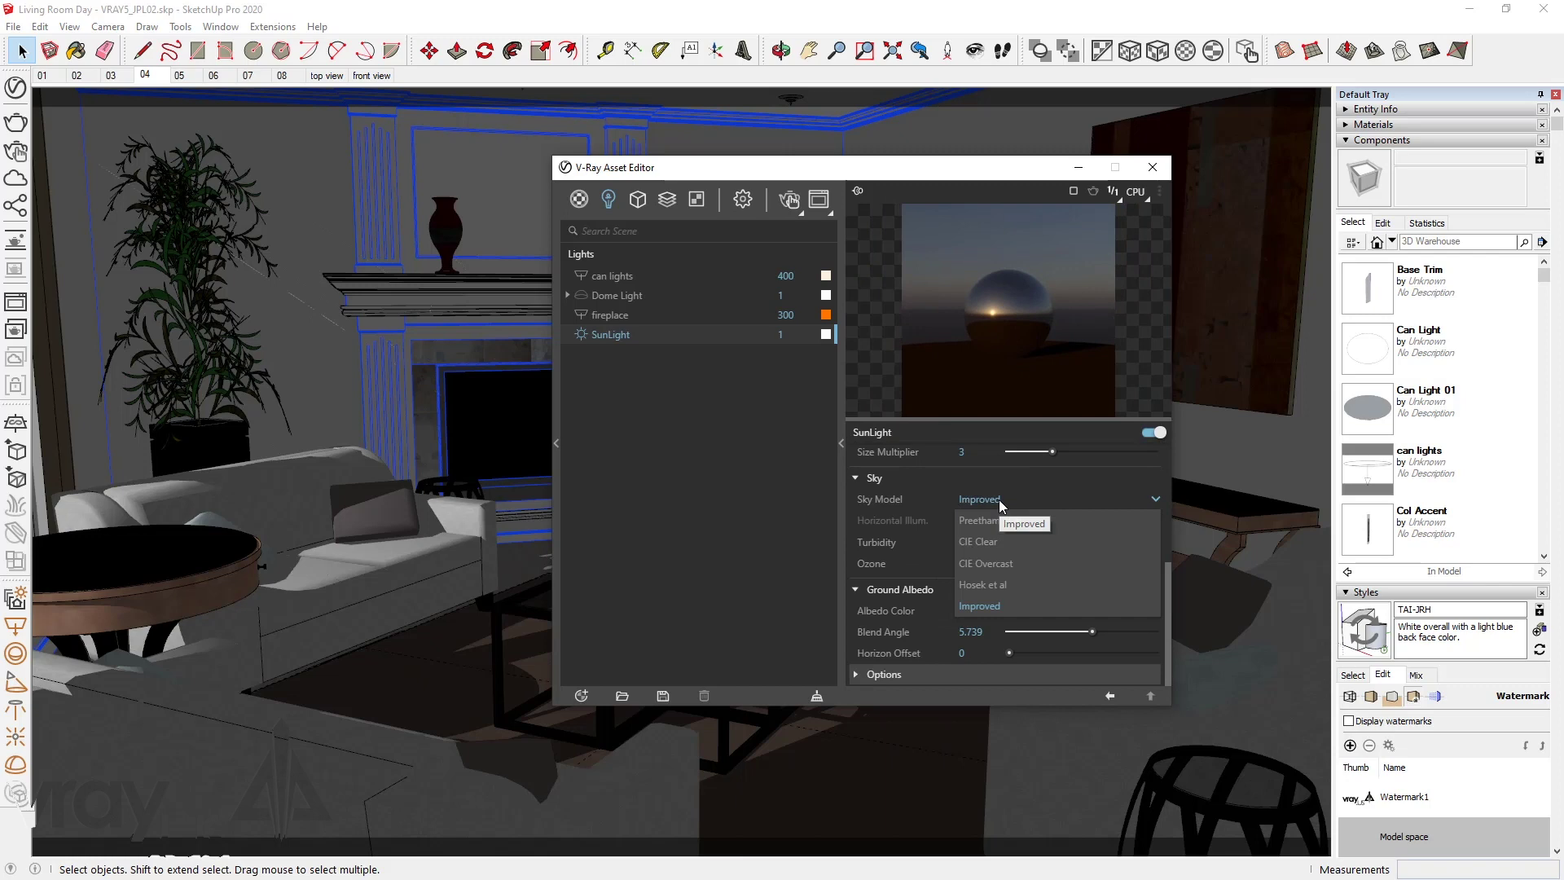
click(999, 500)
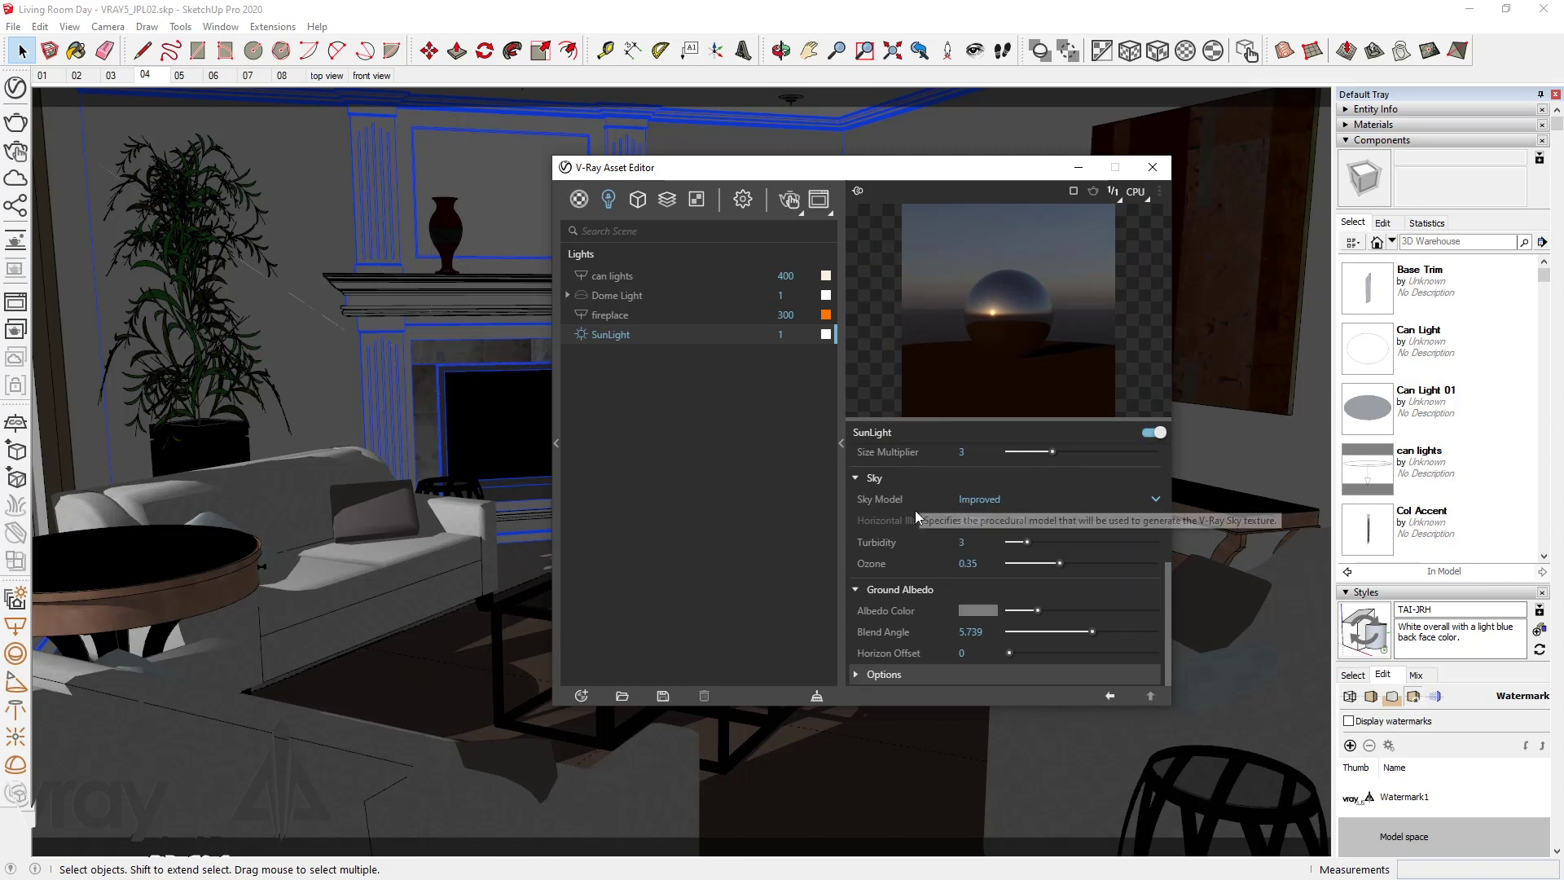
scroll(921, 569, up, 3)
scroll(922, 568, up, 2)
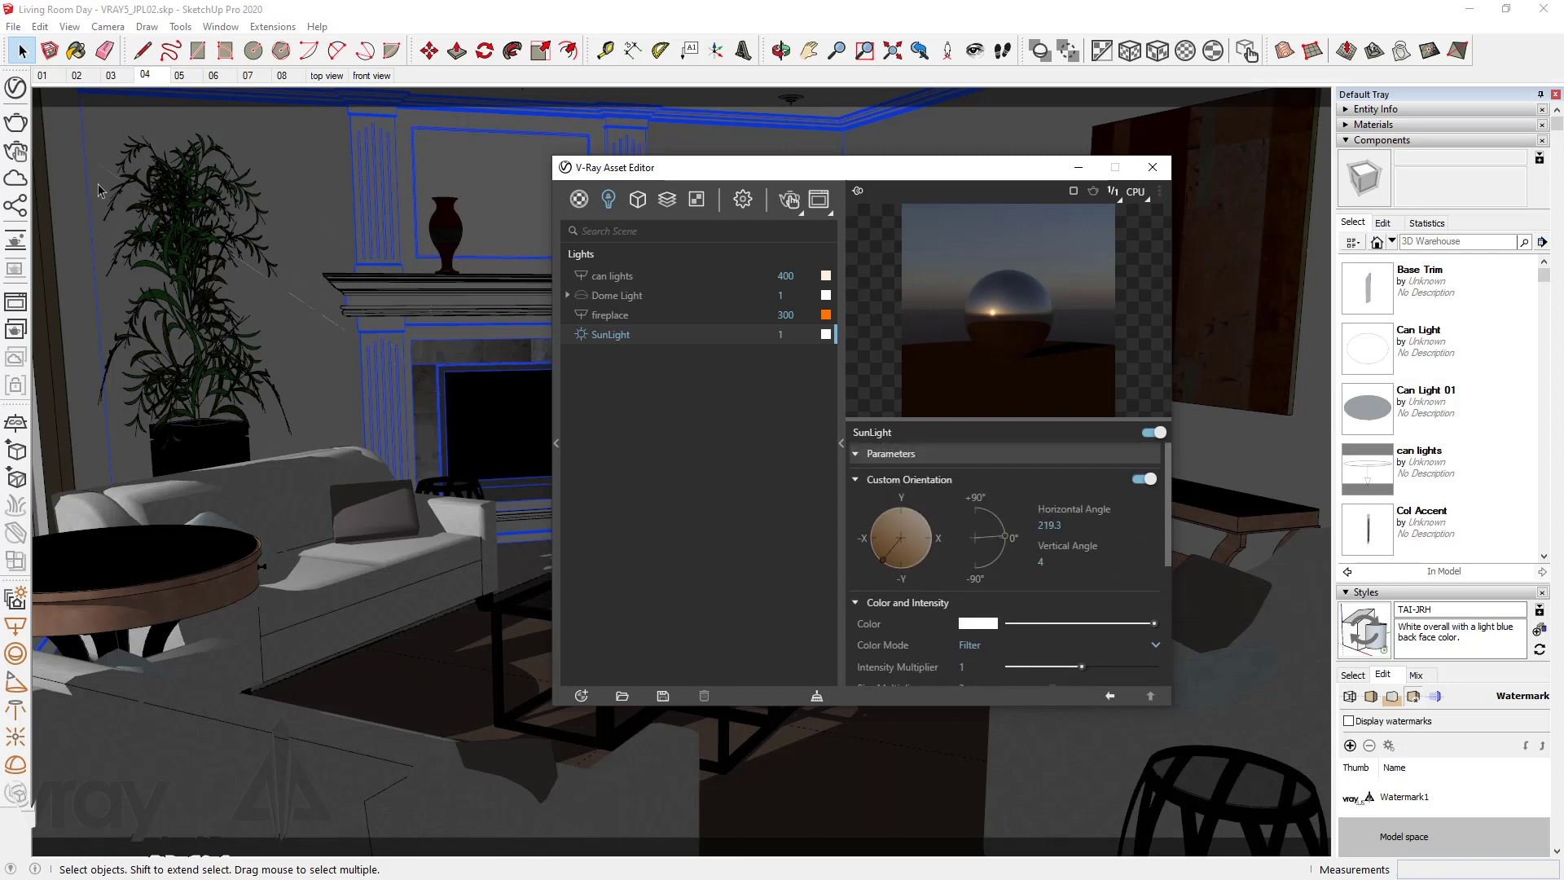
Render the scene 03 living room view with V-Ray
click(112, 74)
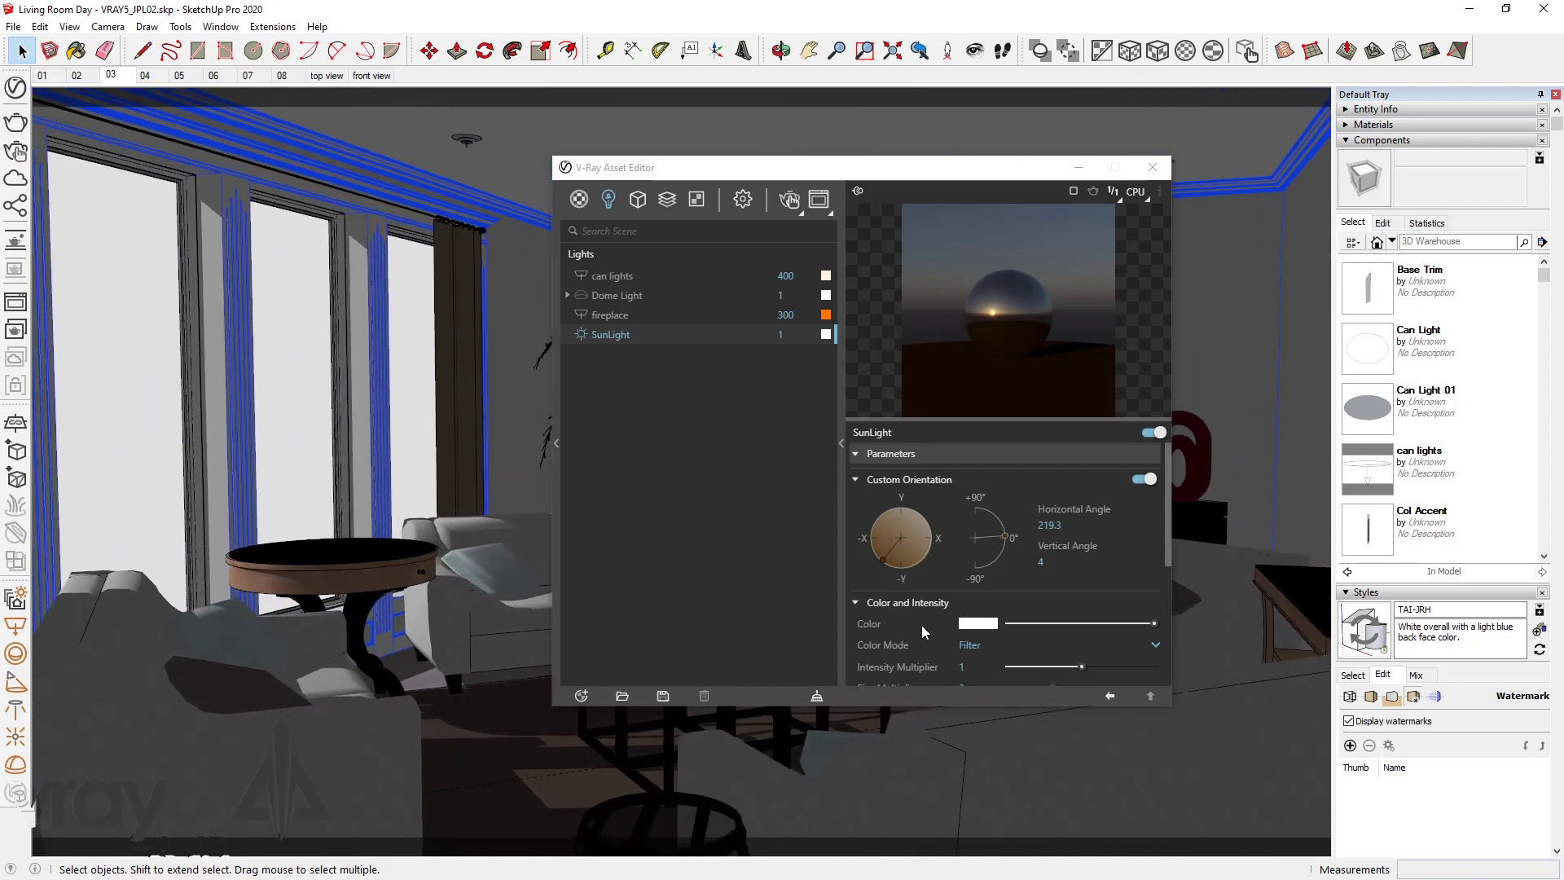
scroll(963, 570, down, 2)
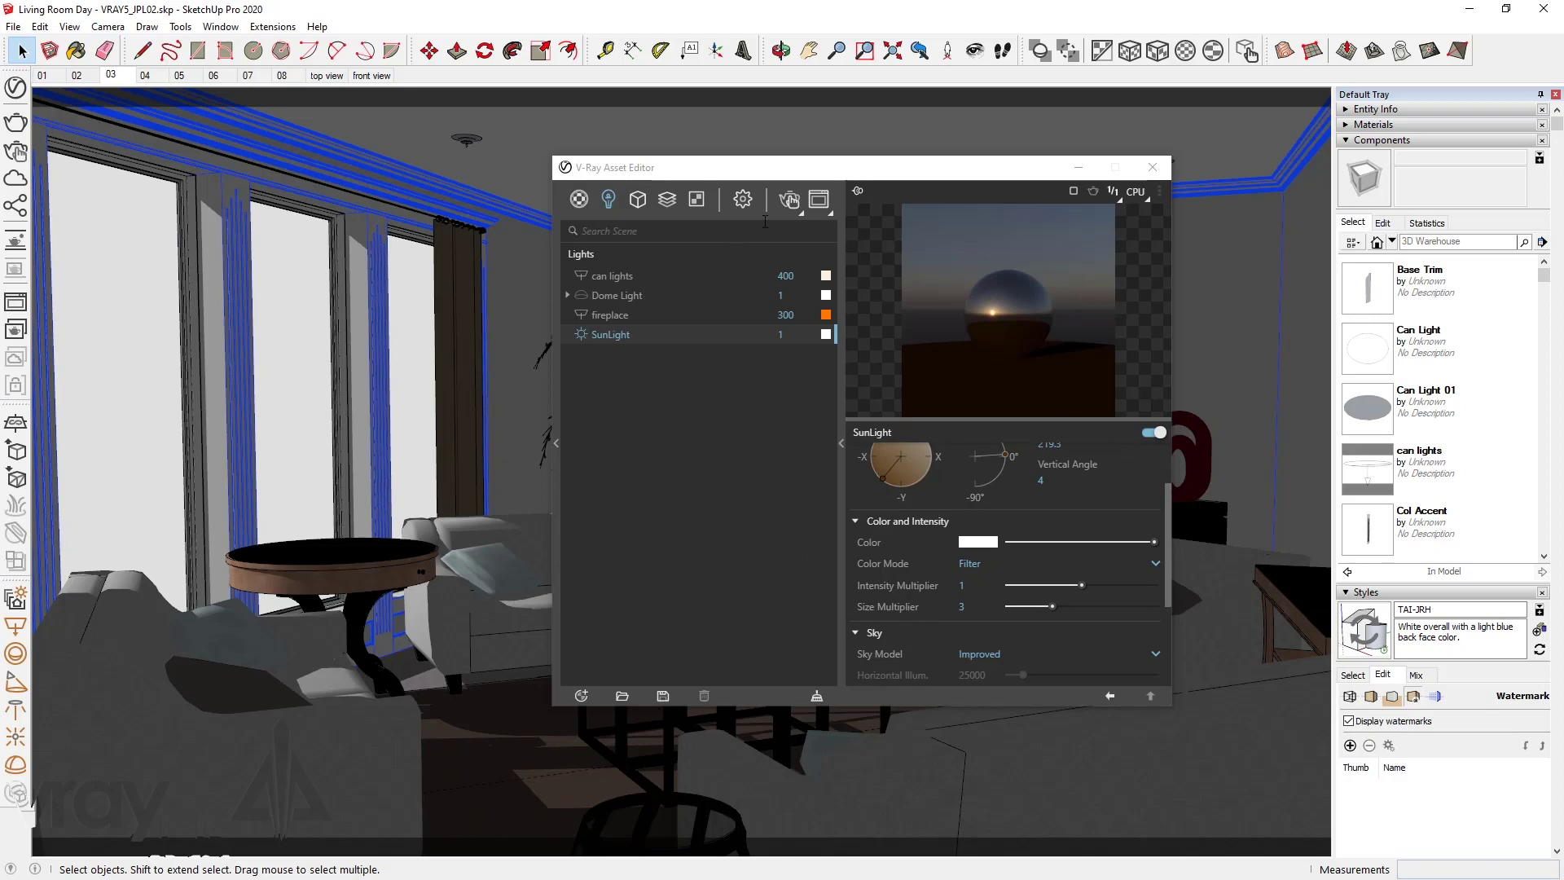
click(818, 198)
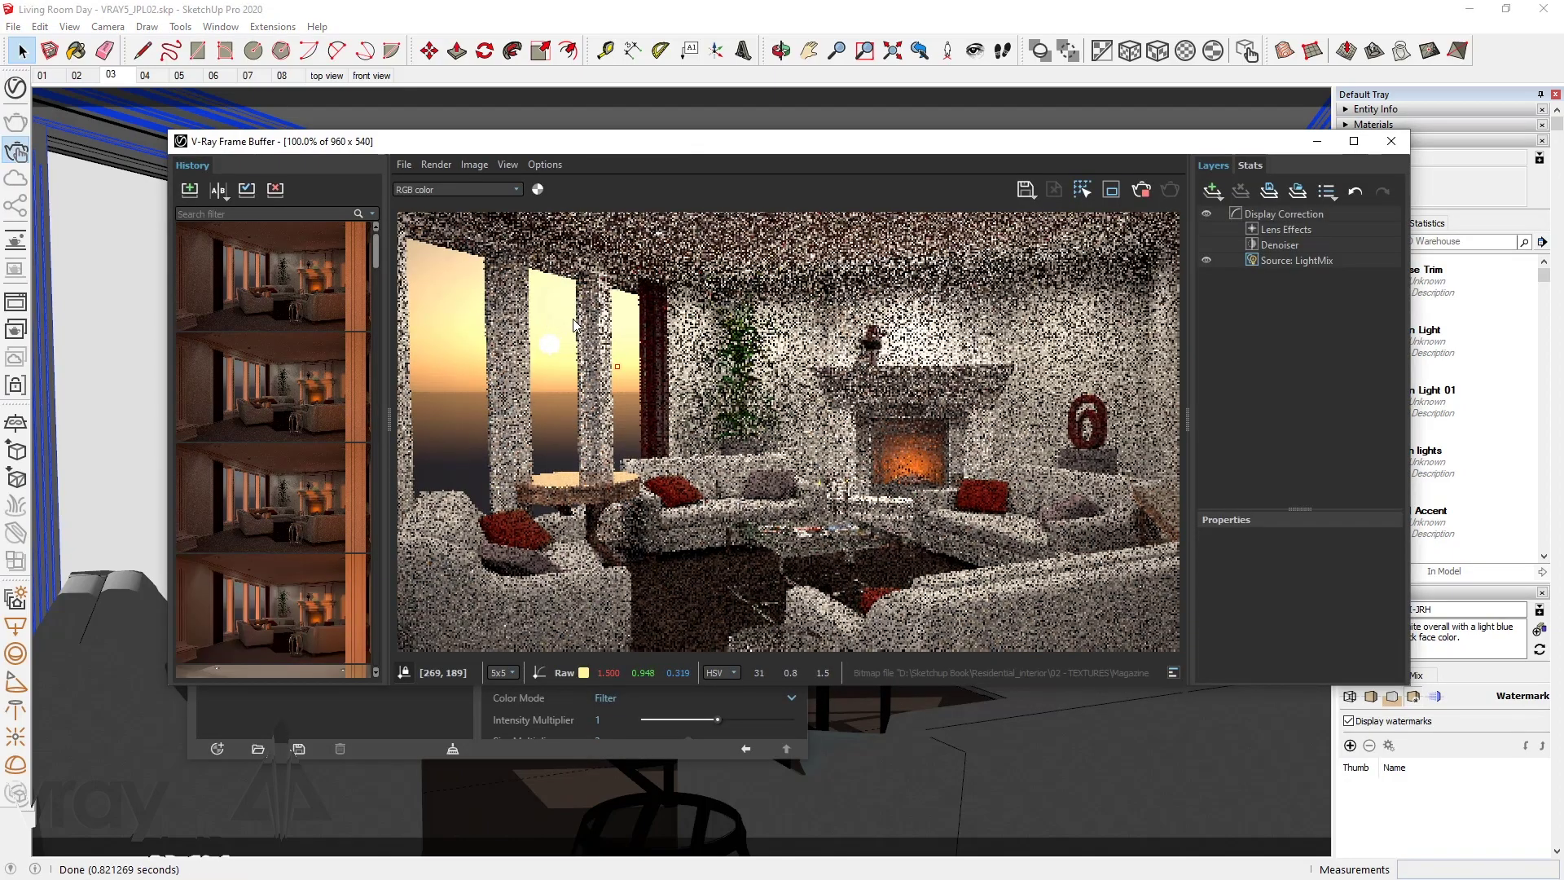
Check scene views 02 and 03, then display the render's LightMix SunLight and can-light groups
drag(574, 154, 552, 246)
click(75, 75)
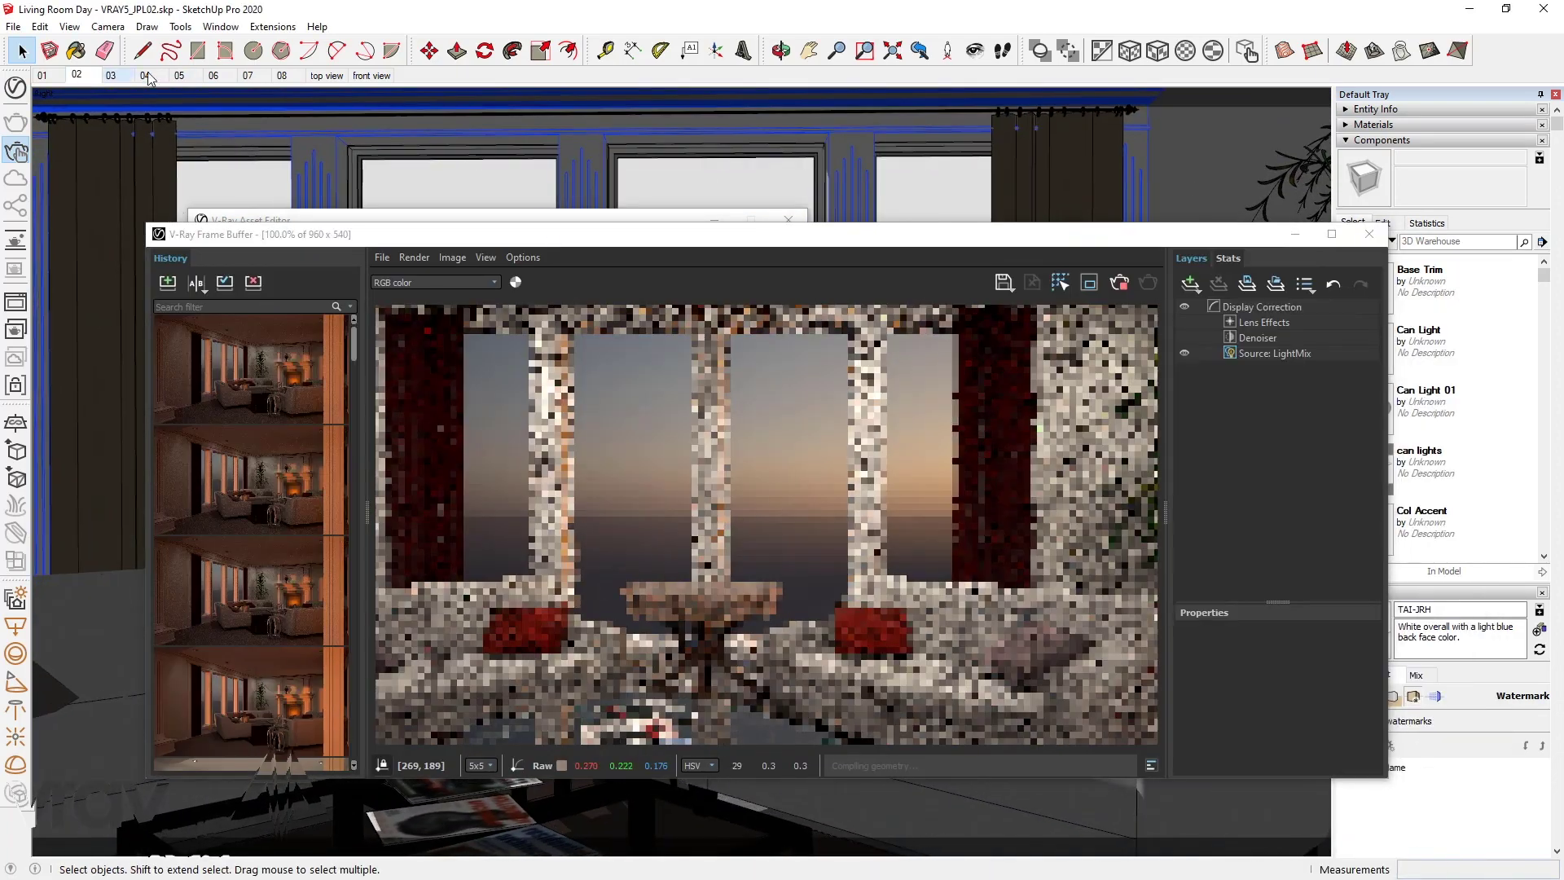
click(113, 75)
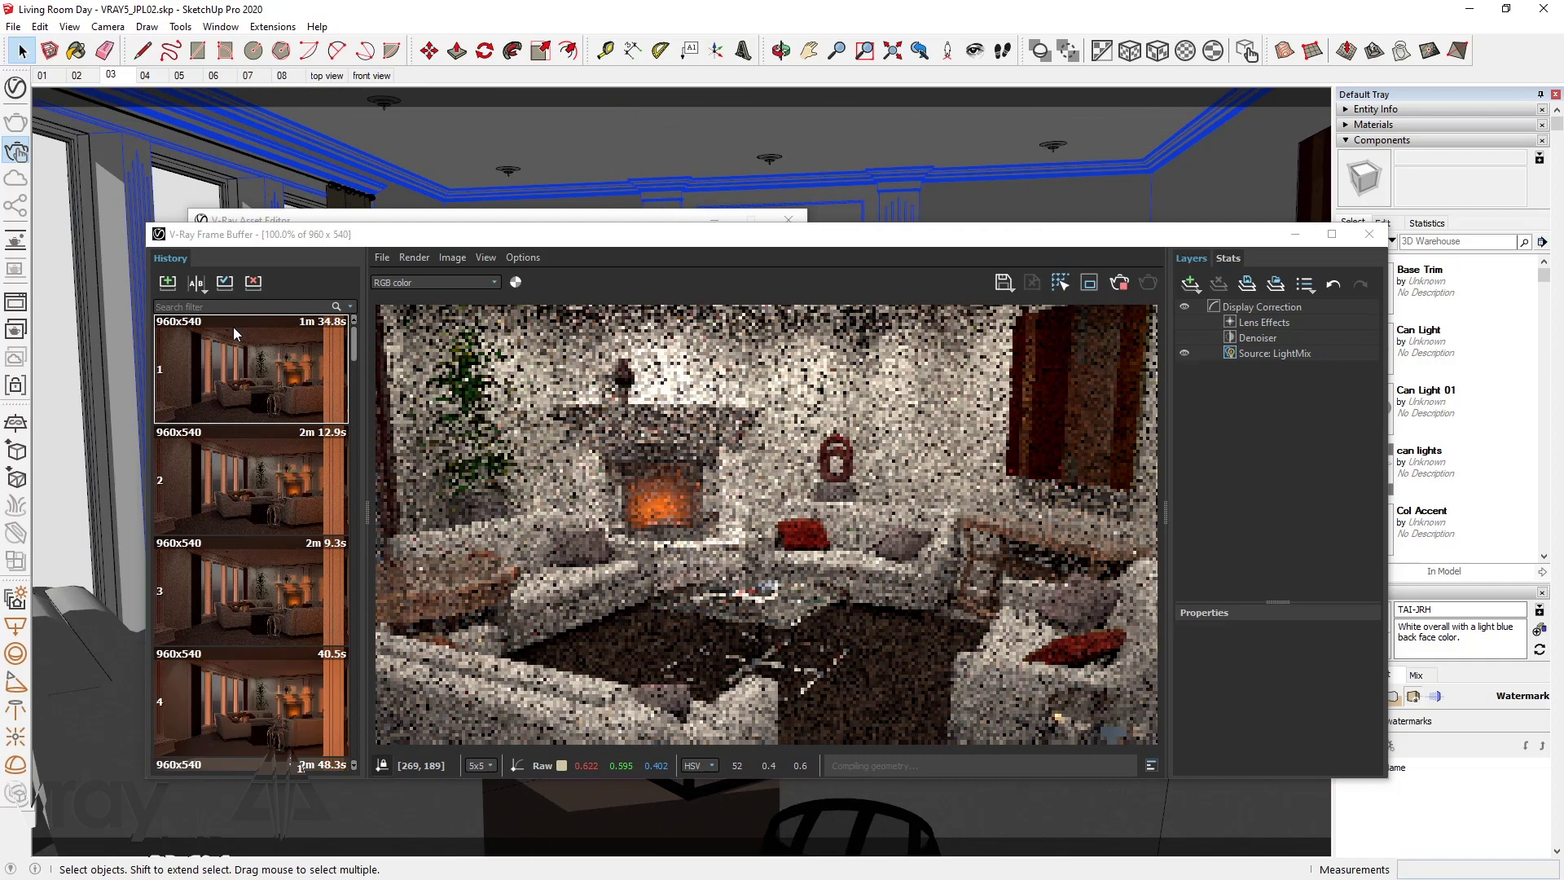
click(1274, 352)
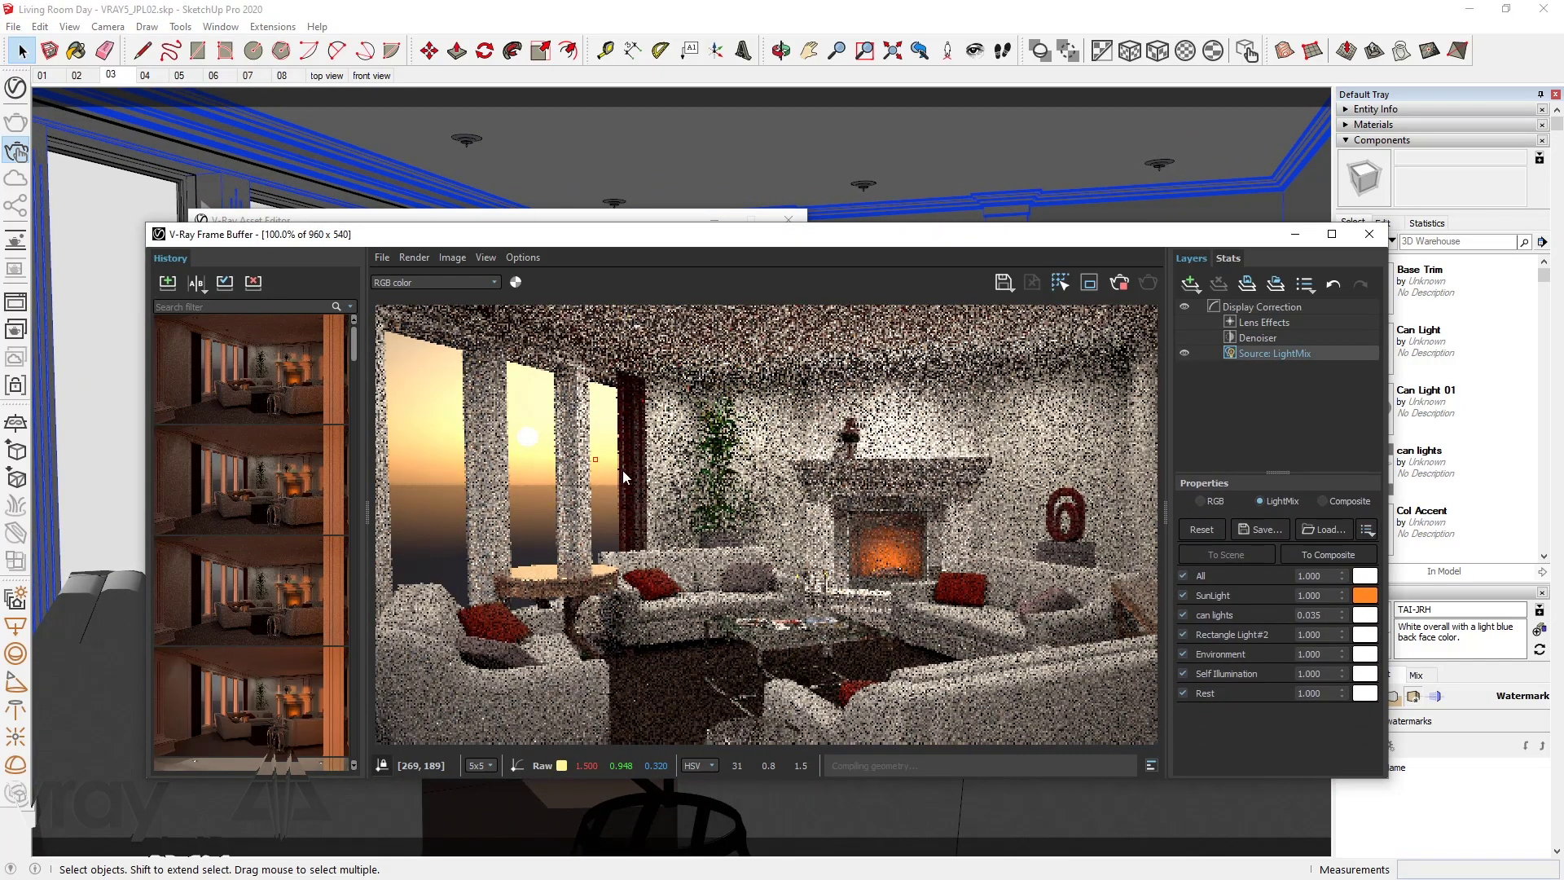
Disable SunLight and can lights in LightMix, generate nine INTERIOR Light Gen variants, pick the third
click(1183, 596)
click(1182, 615)
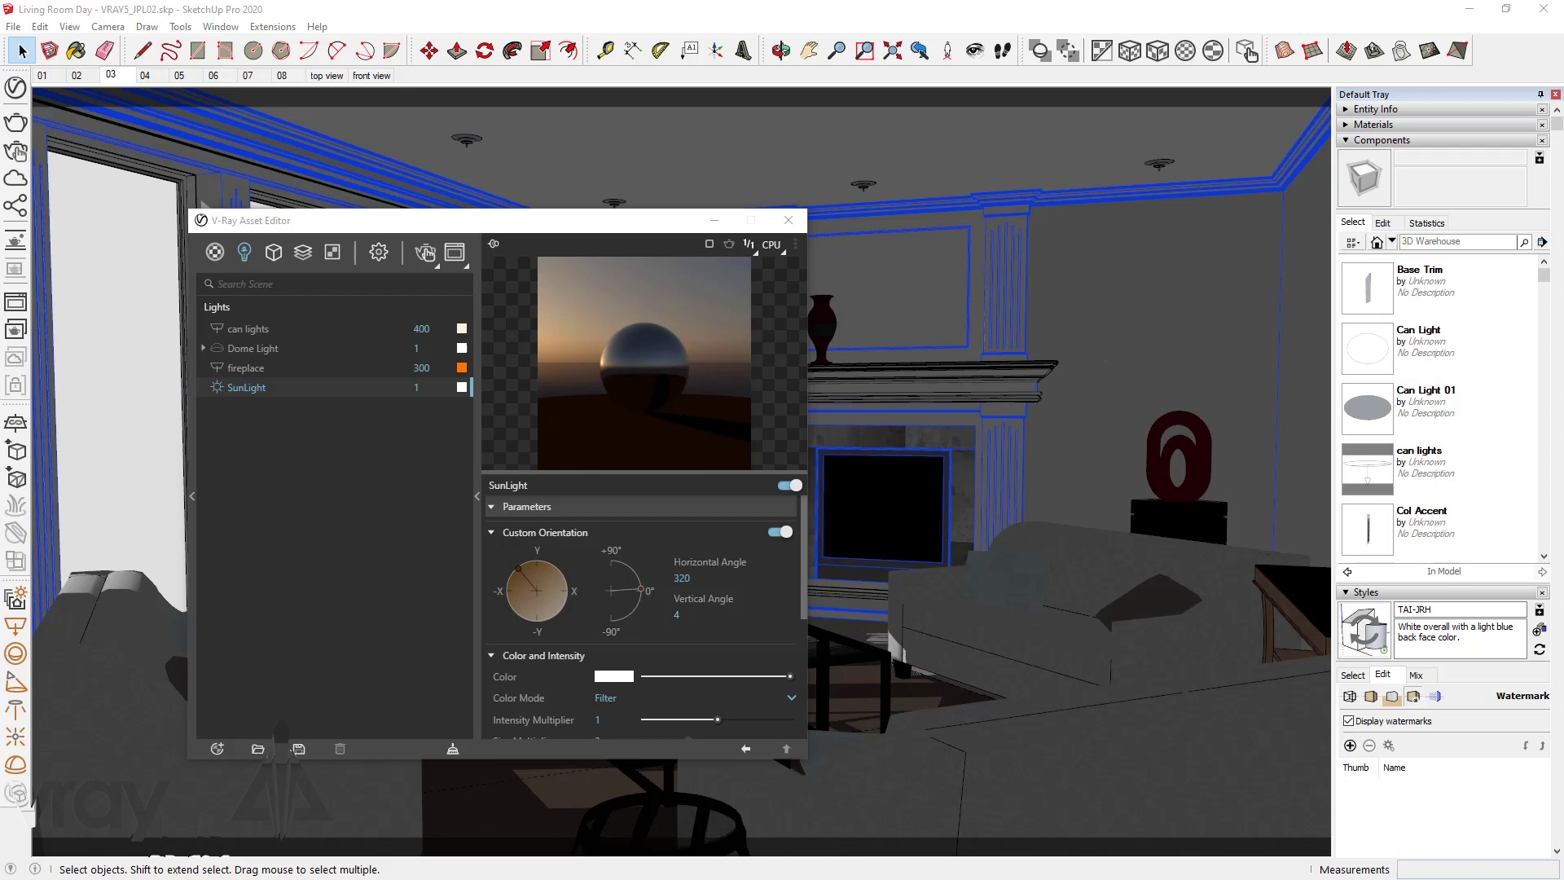
click(424, 253)
mouse_move(454, 163)
mouse_down()
mouse_move(927, 105)
mouse_move(451, 175)
mouse_up()
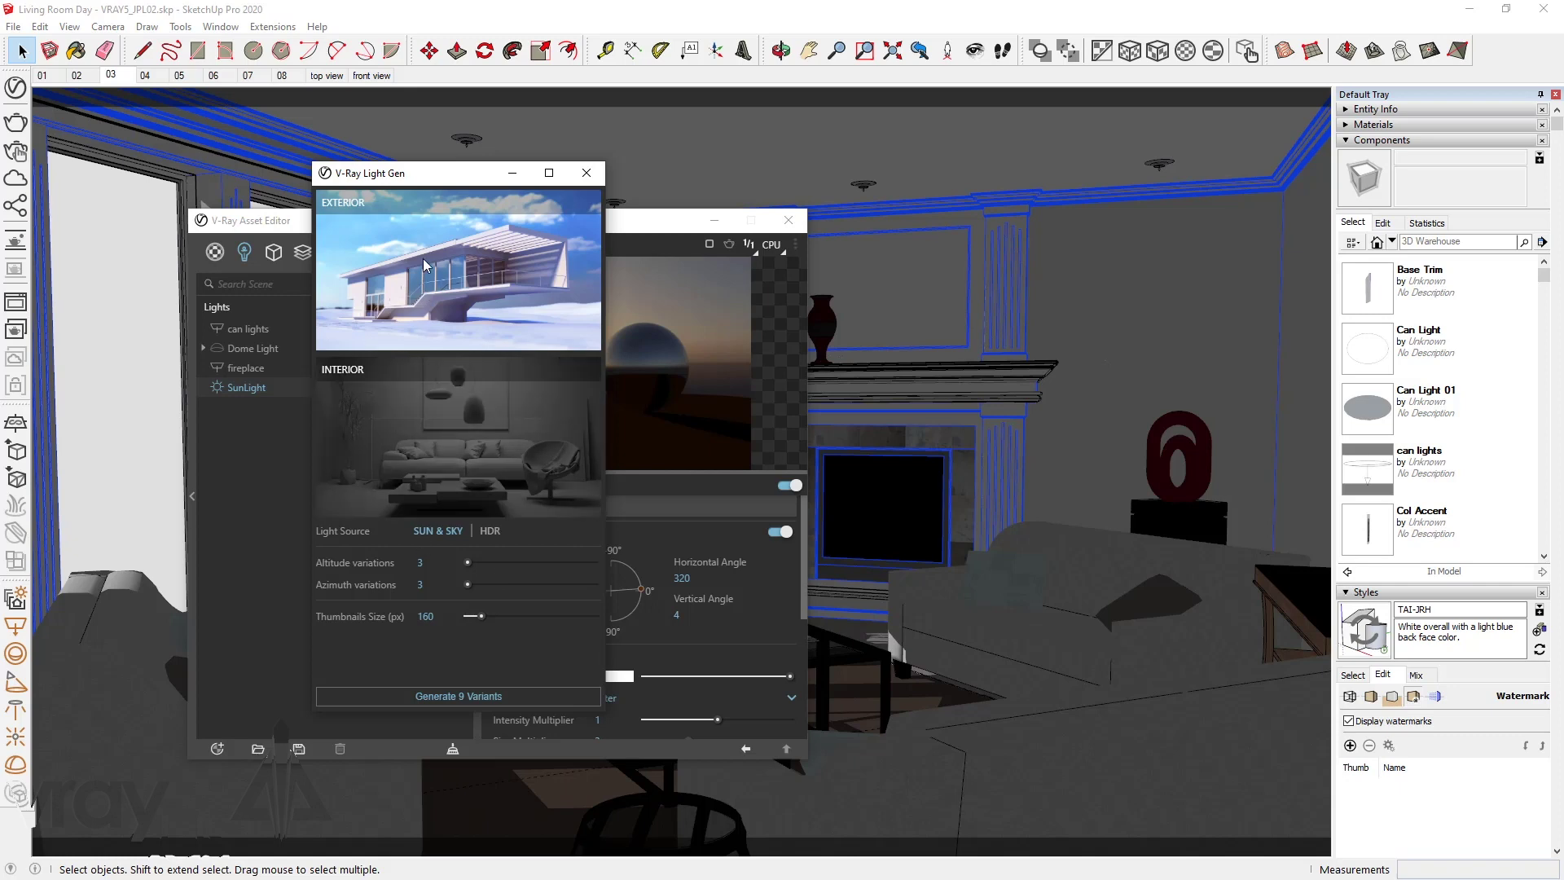
click(437, 458)
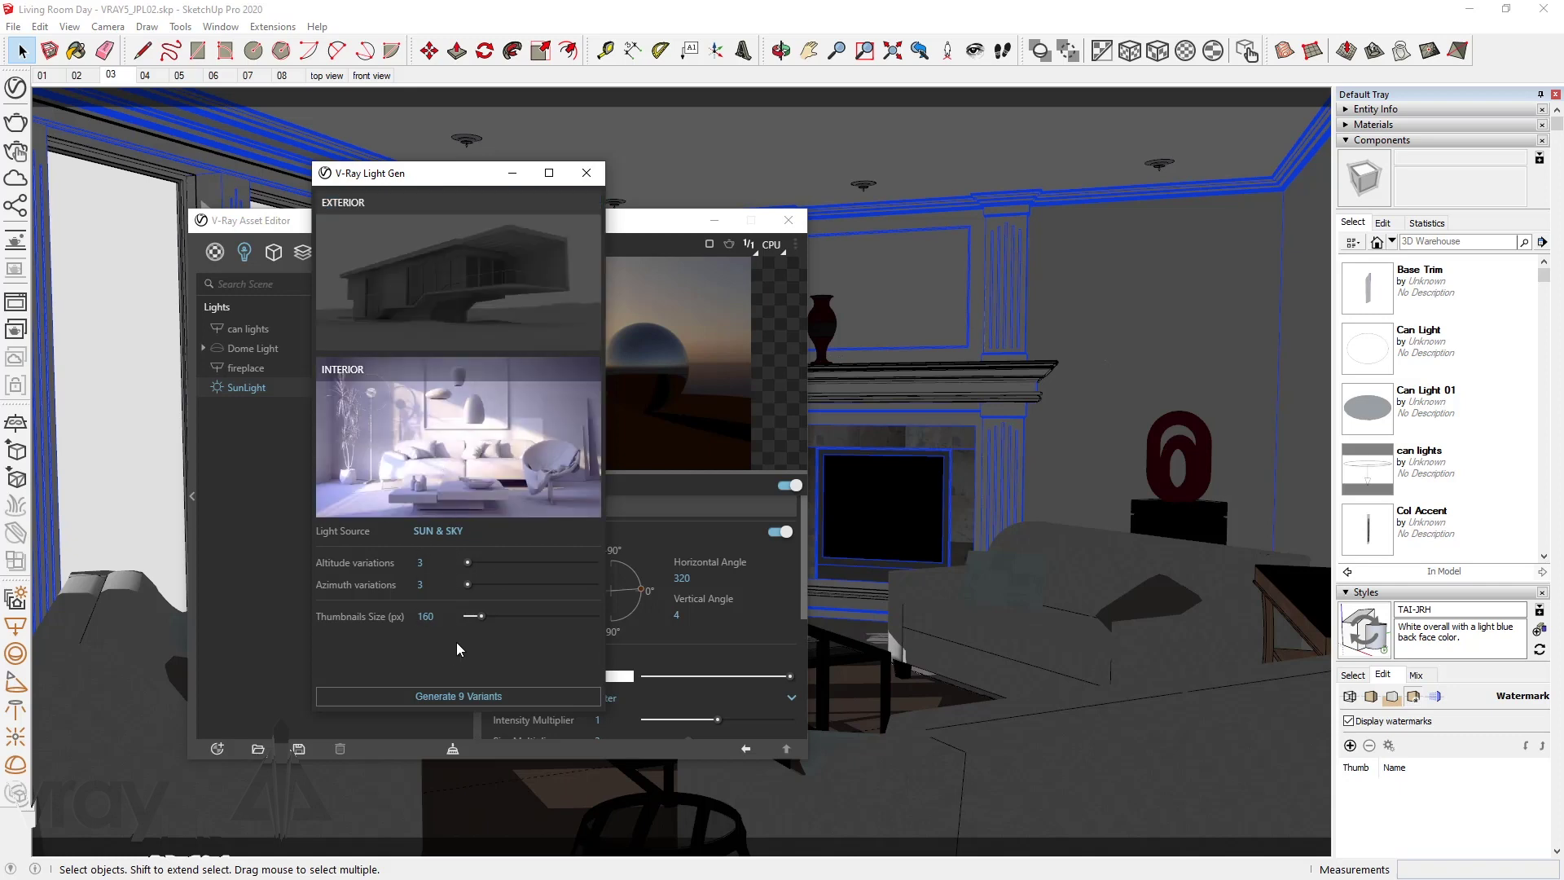
click(468, 697)
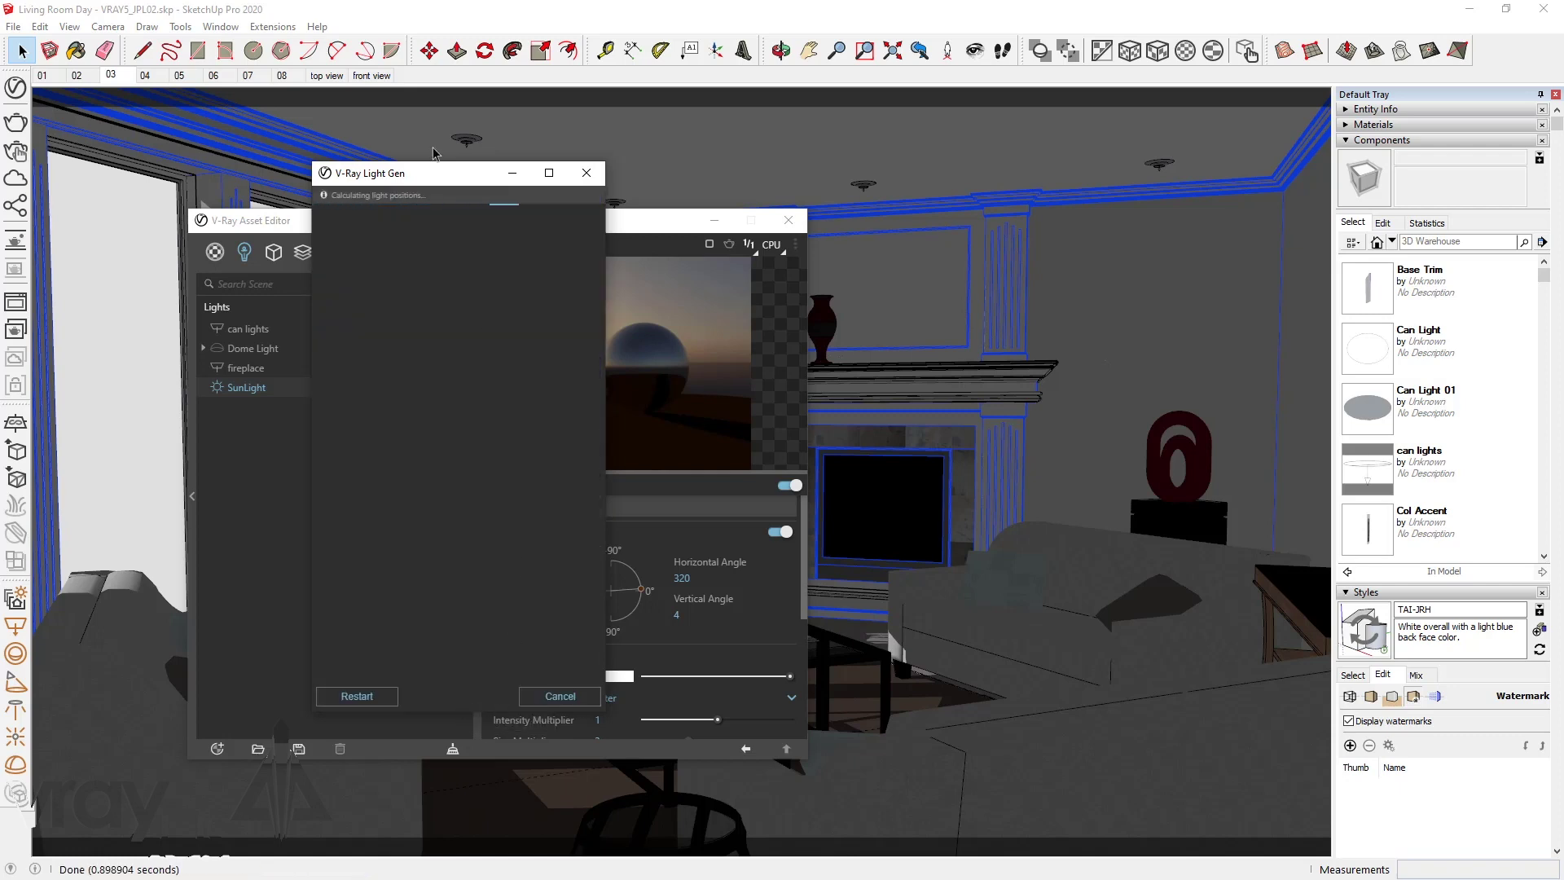
drag(439, 175, 904, 153)
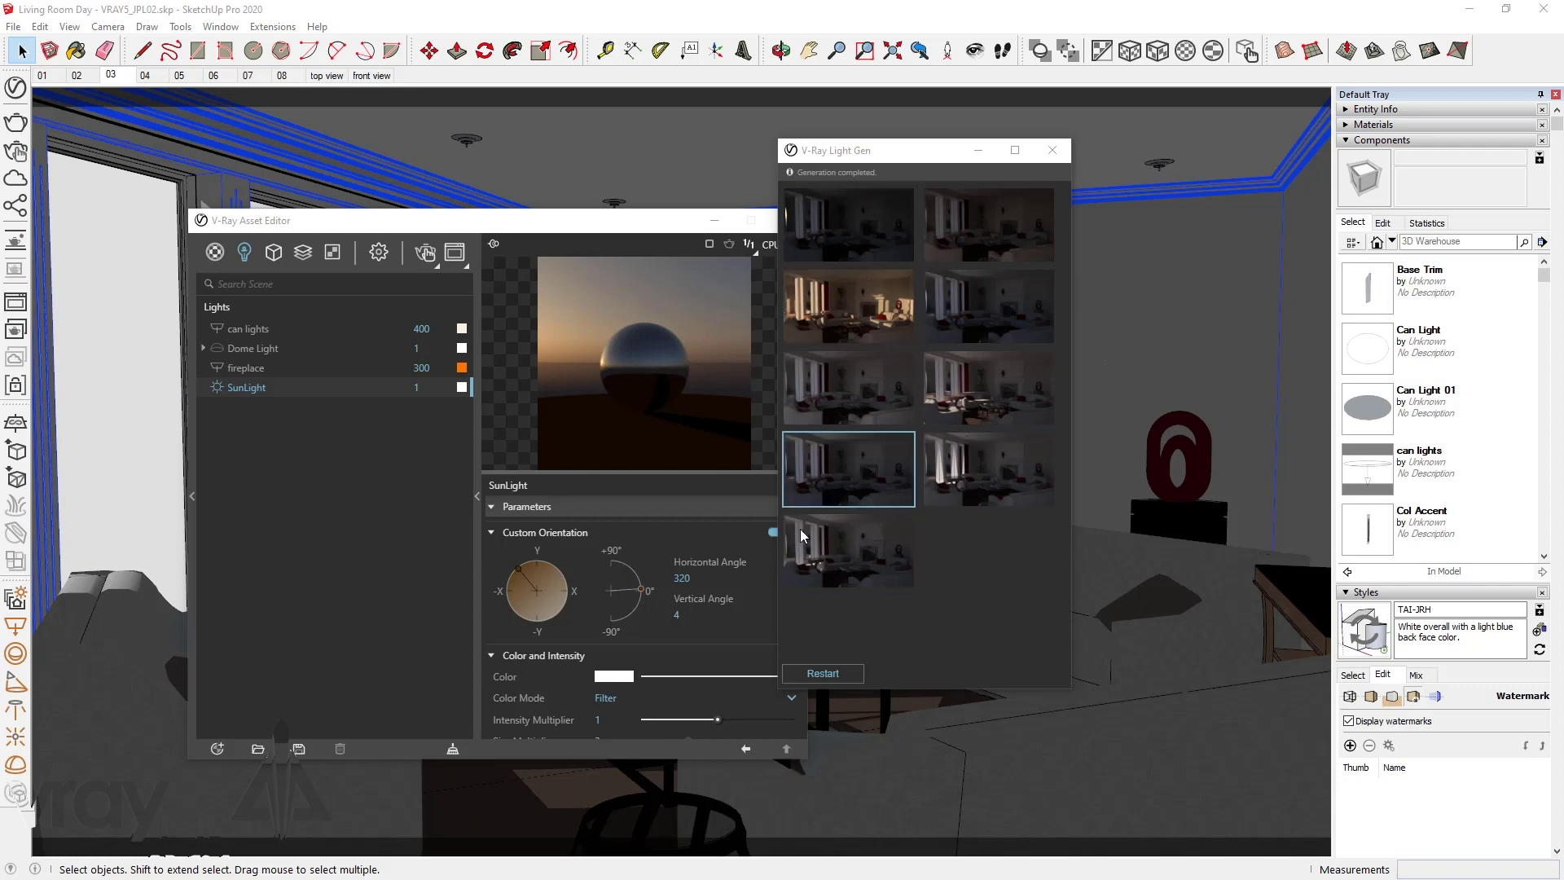
click(848, 306)
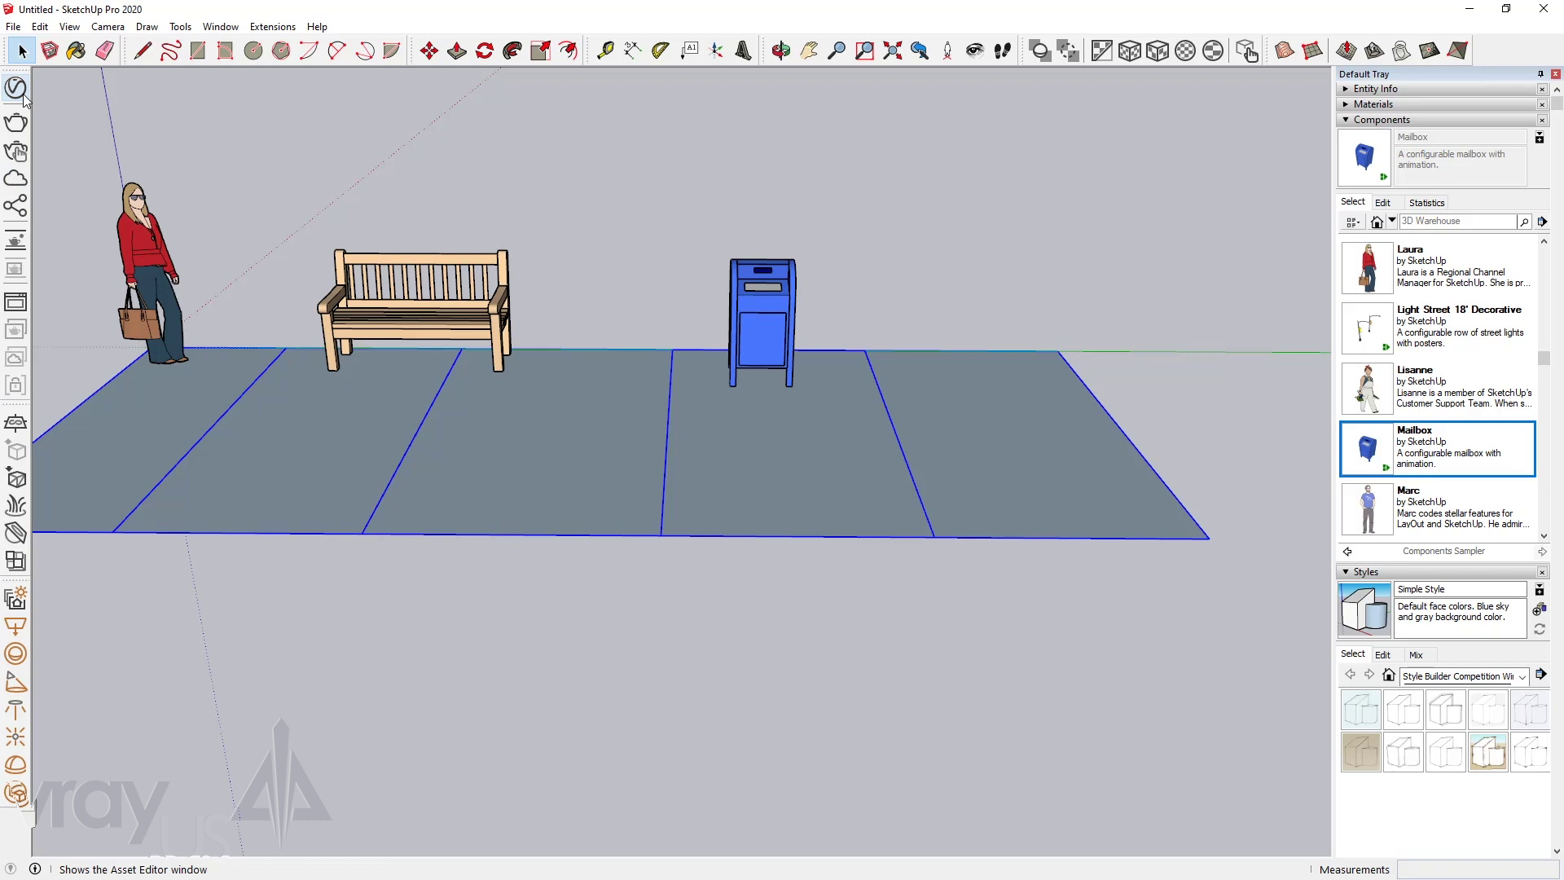
Apply the library's Veneer A01 120cm wood material to the selected pavement
click(22, 94)
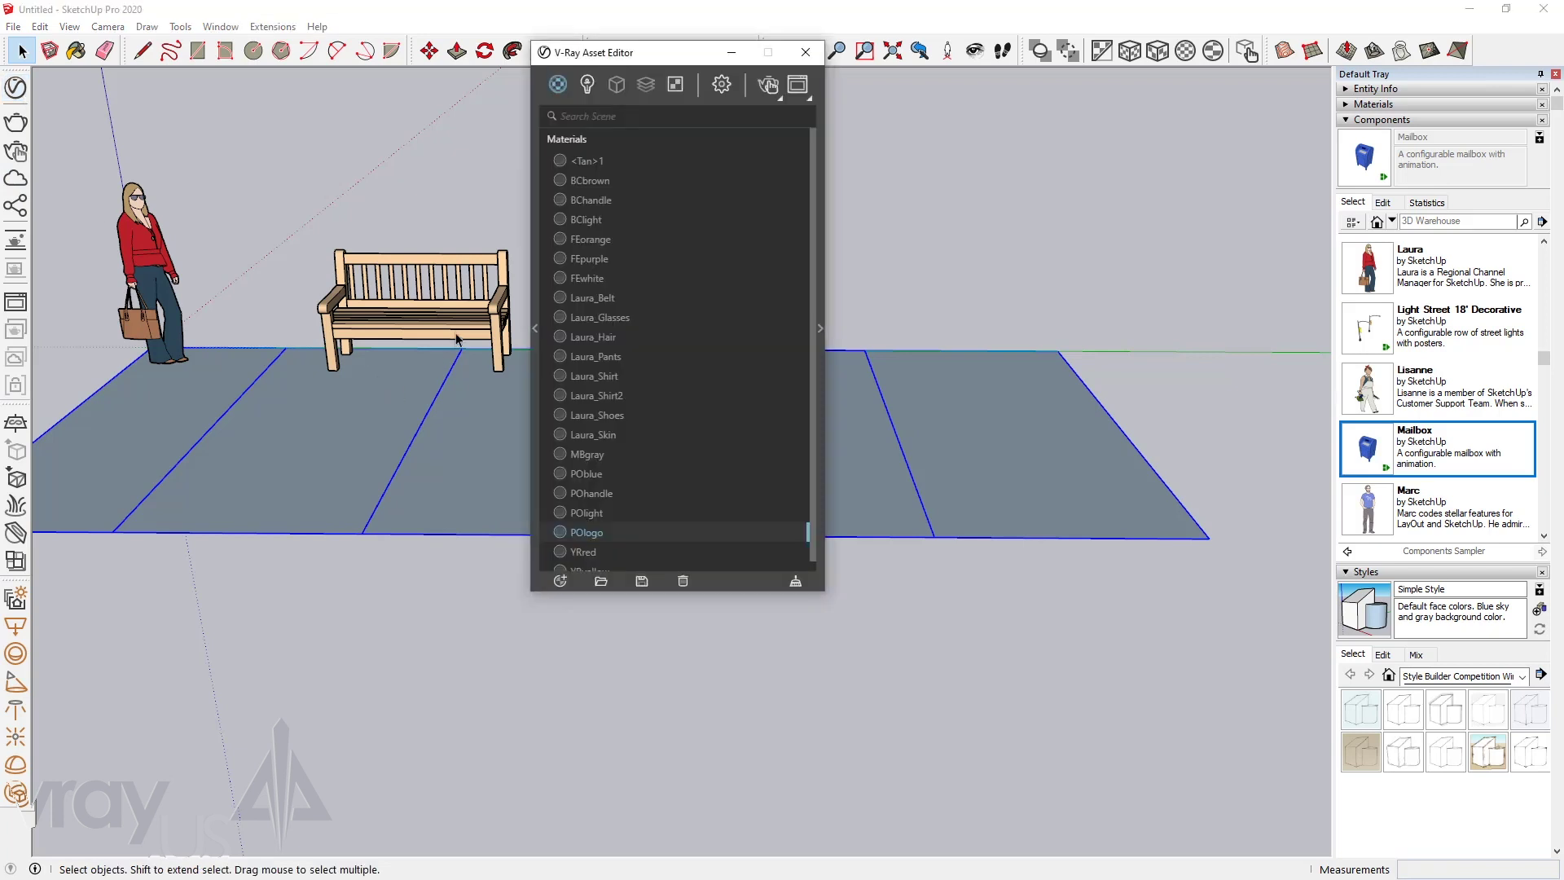
click(533, 332)
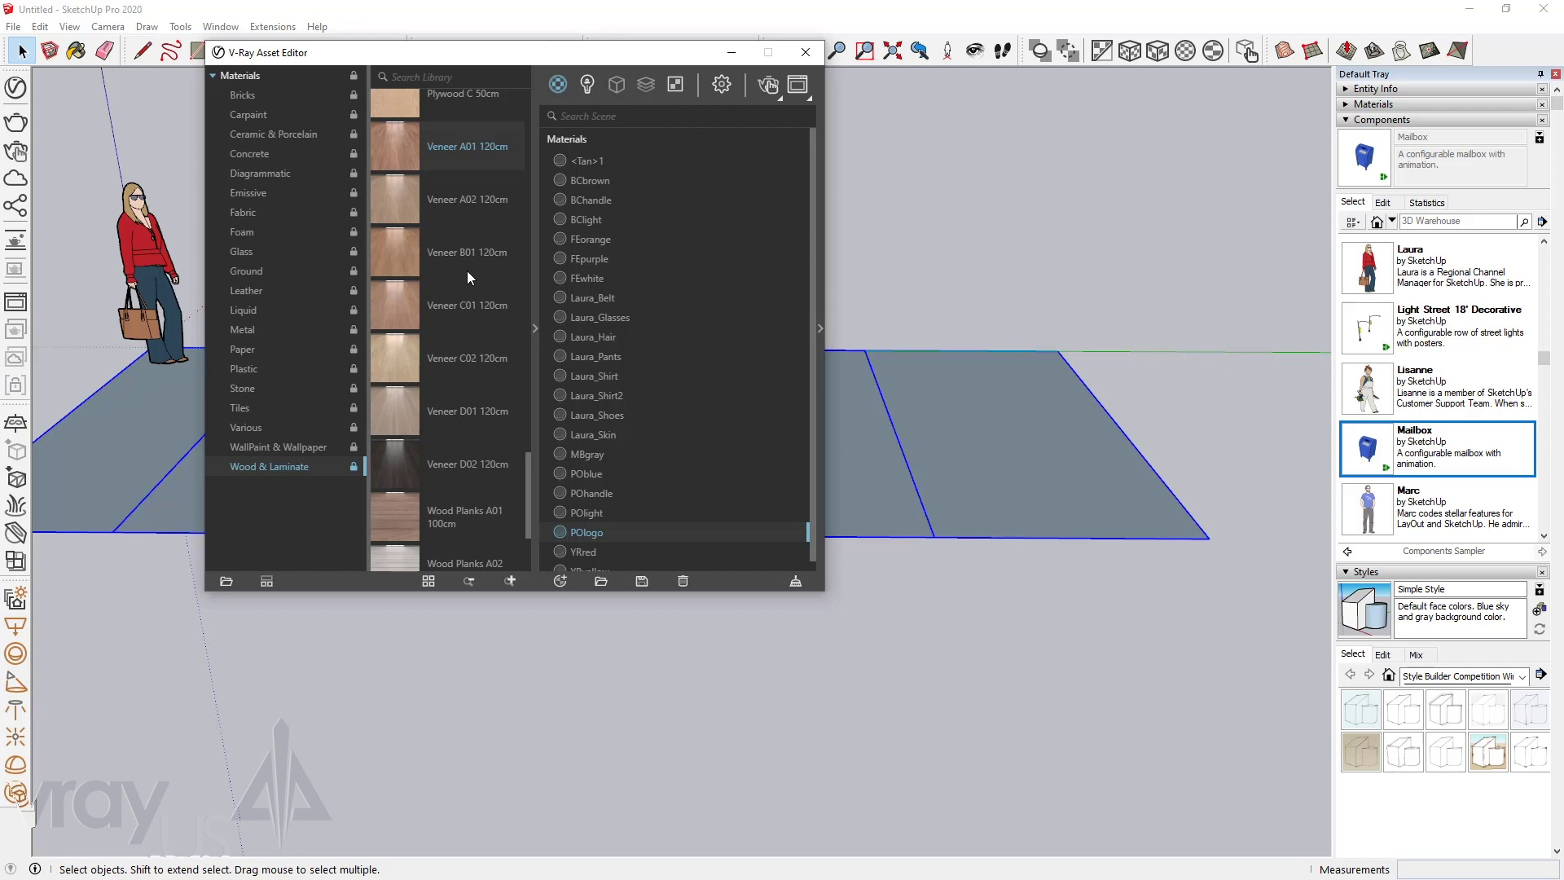
right_click(466, 149)
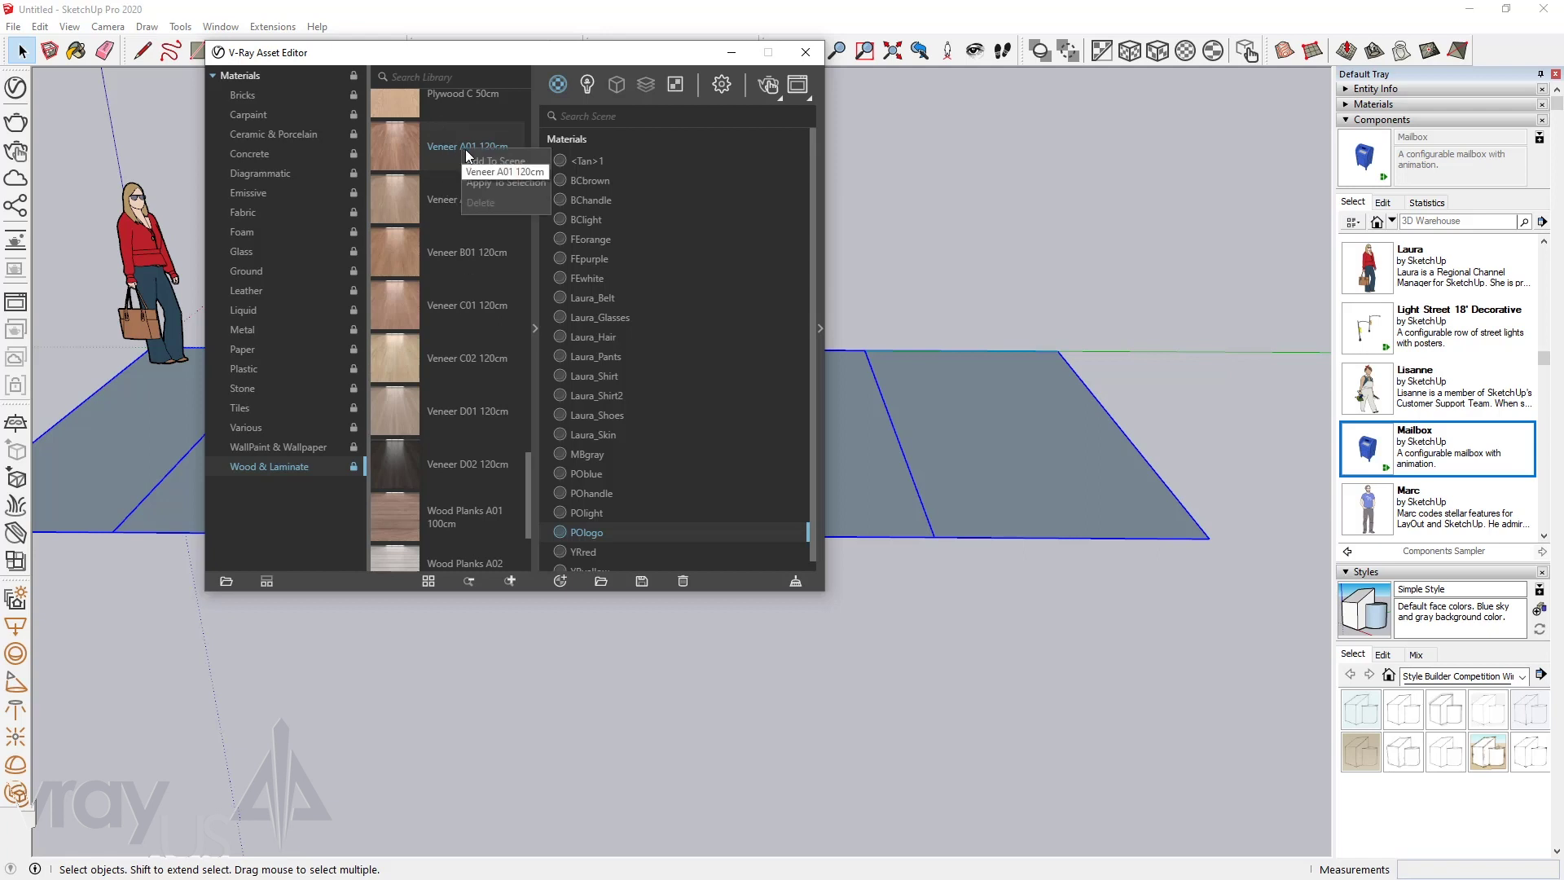
click(492, 180)
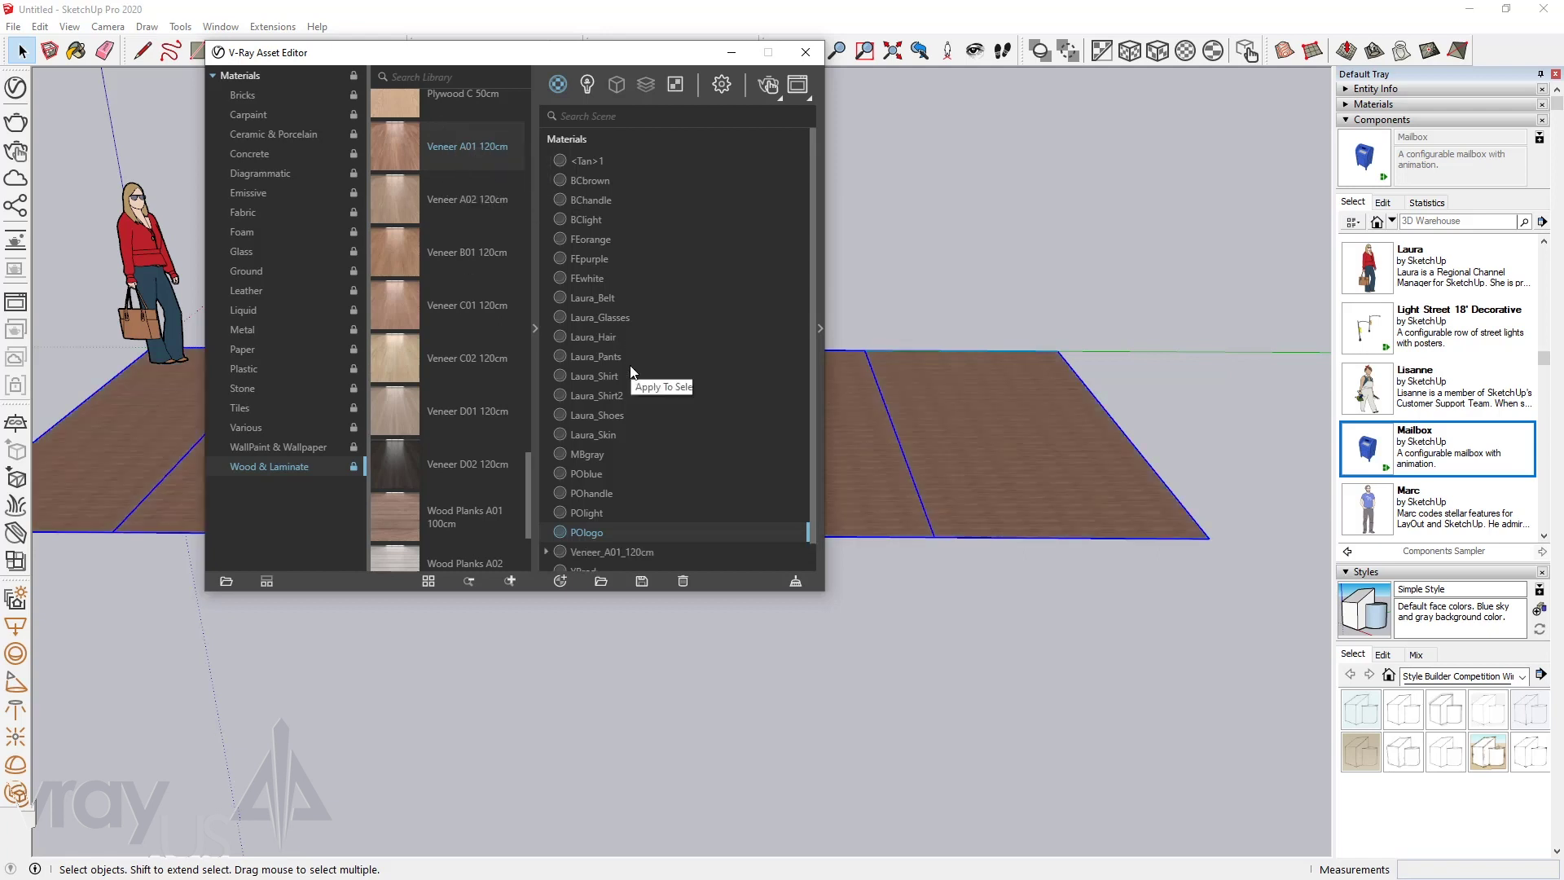
scroll(910, 524, up, 5)
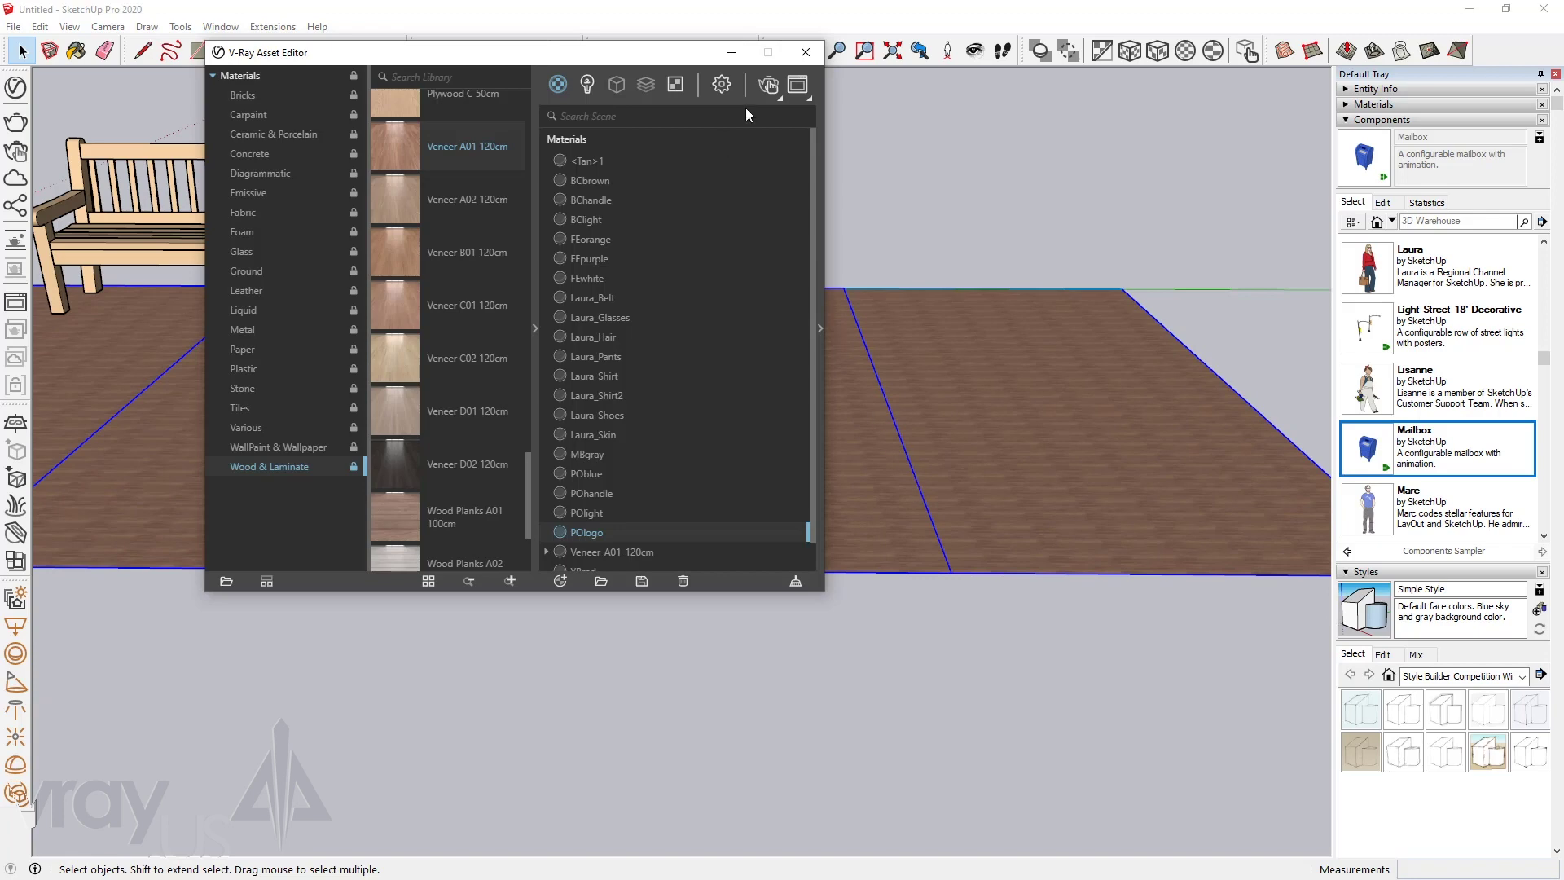
Start interactive rendering and orbit the view closer along the veneer floor
click(768, 85)
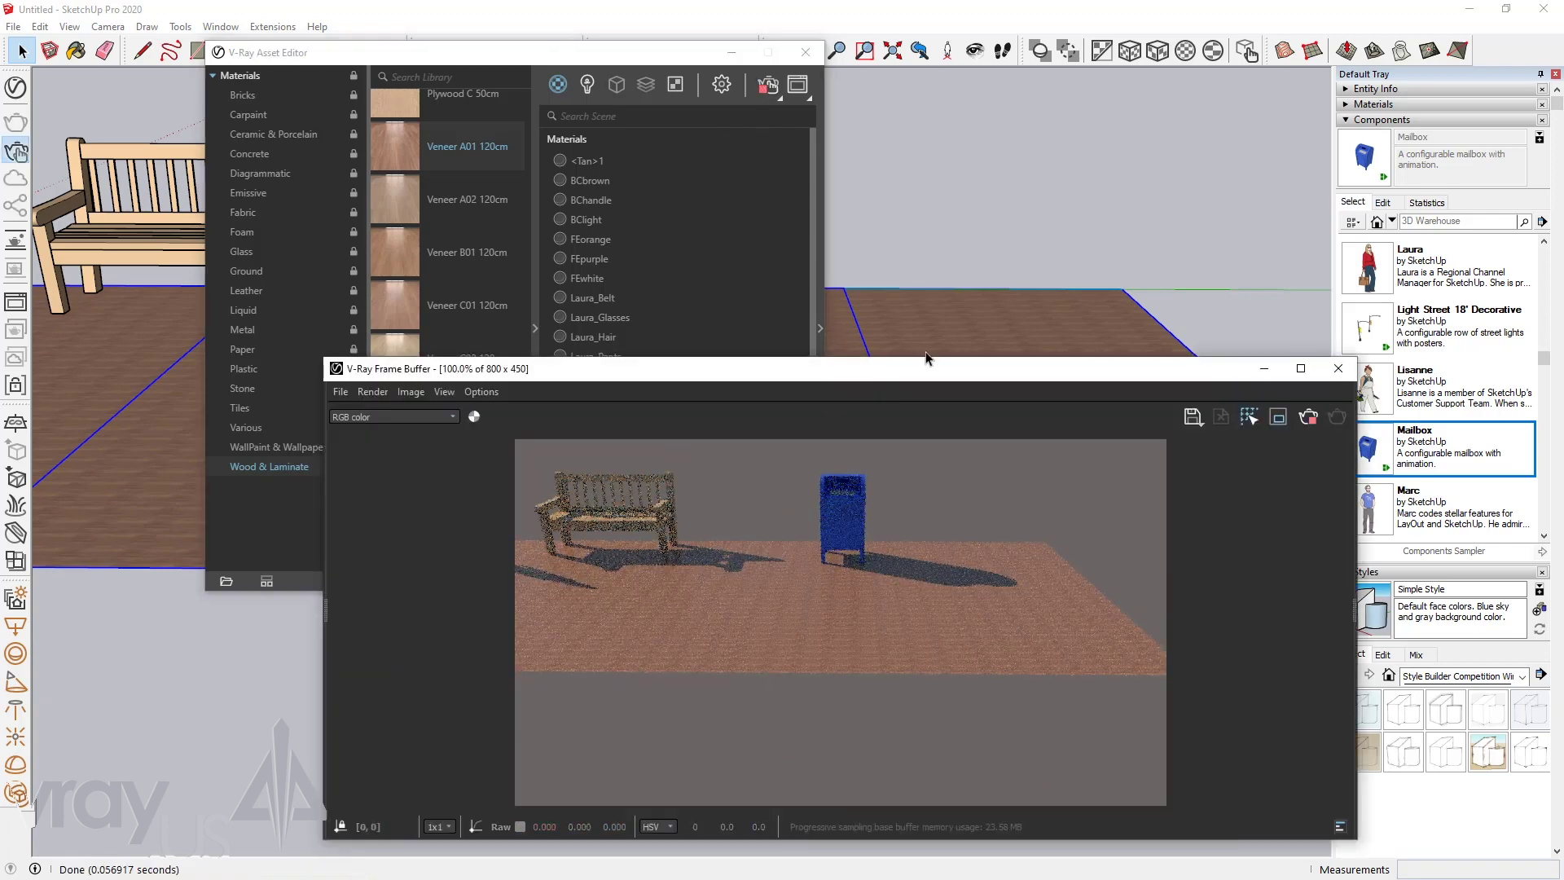
mouse_move(929, 325)
middle_down()
mouse_move(957, 334)
mouse_move(964, 510)
middle_up()
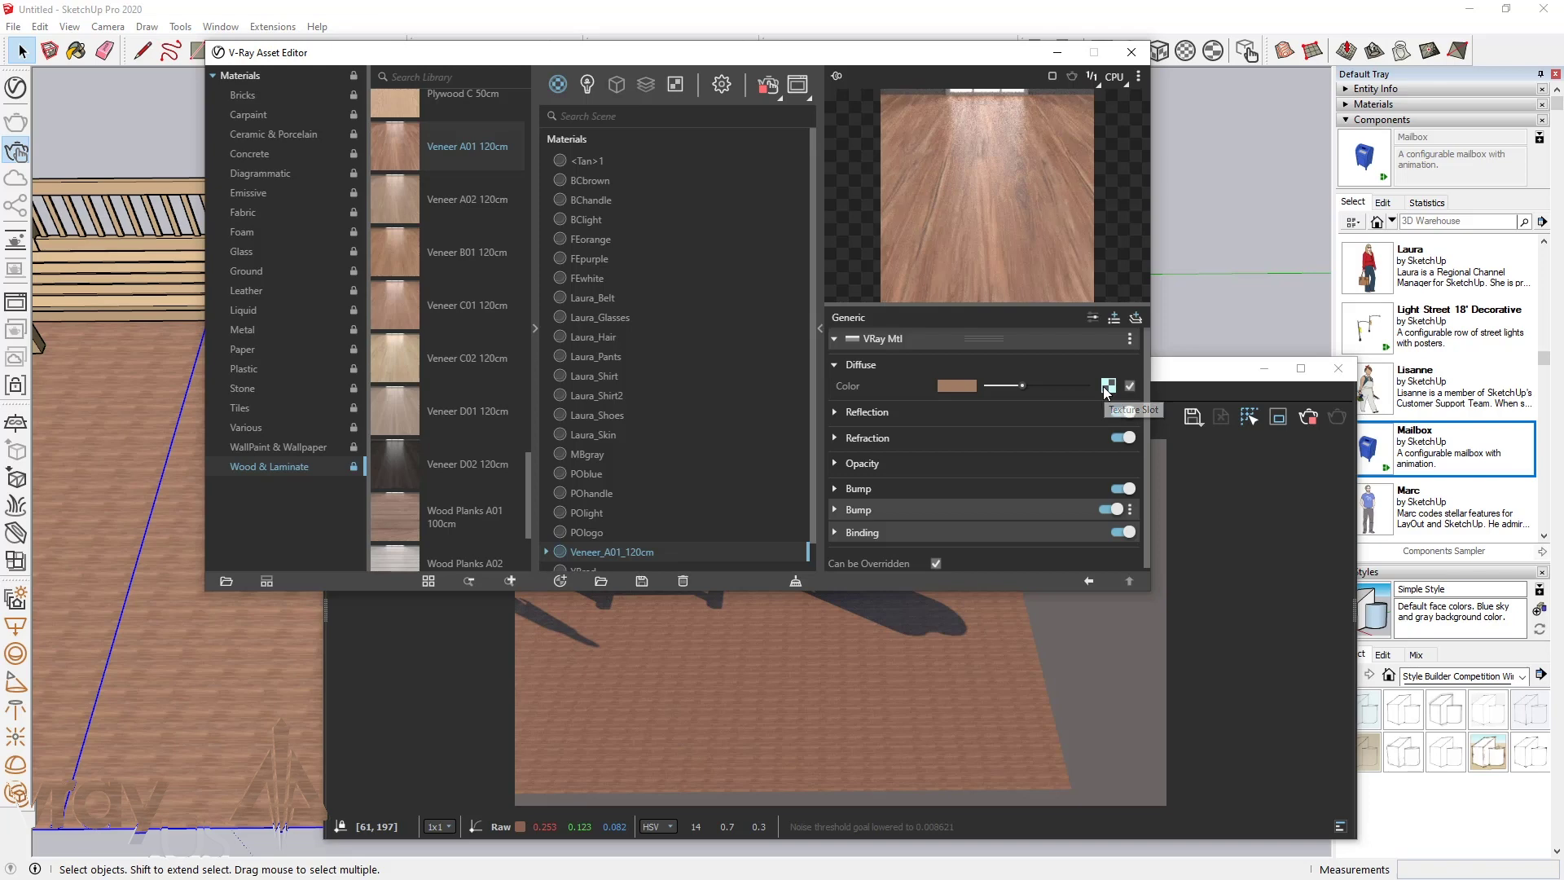
Set the diffuse bitmap's texture placement type to Mapping Source
click(1107, 388)
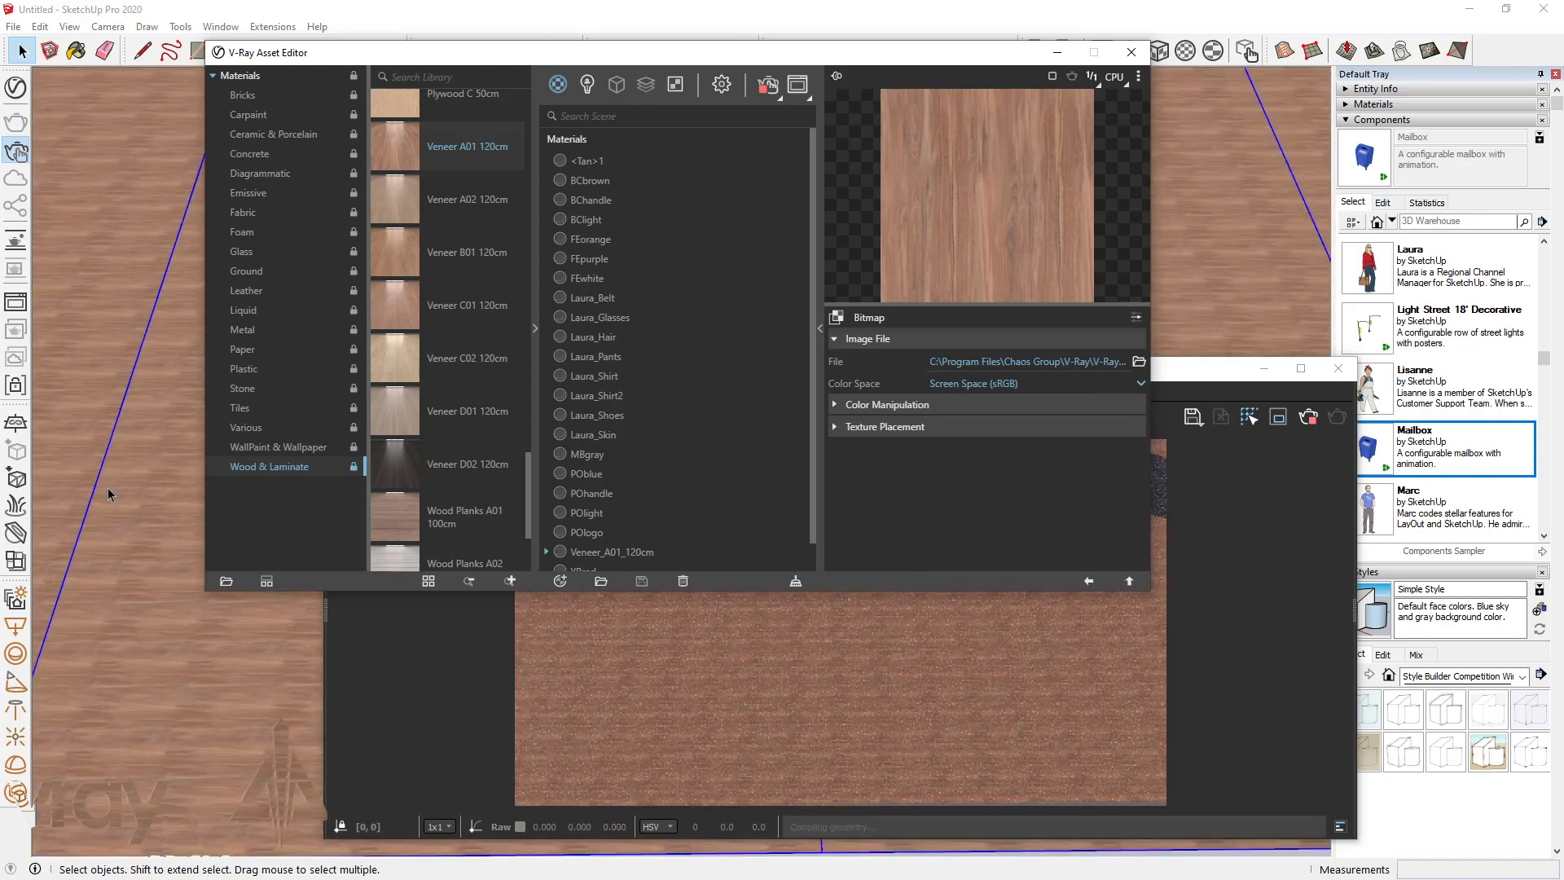
click(837, 427)
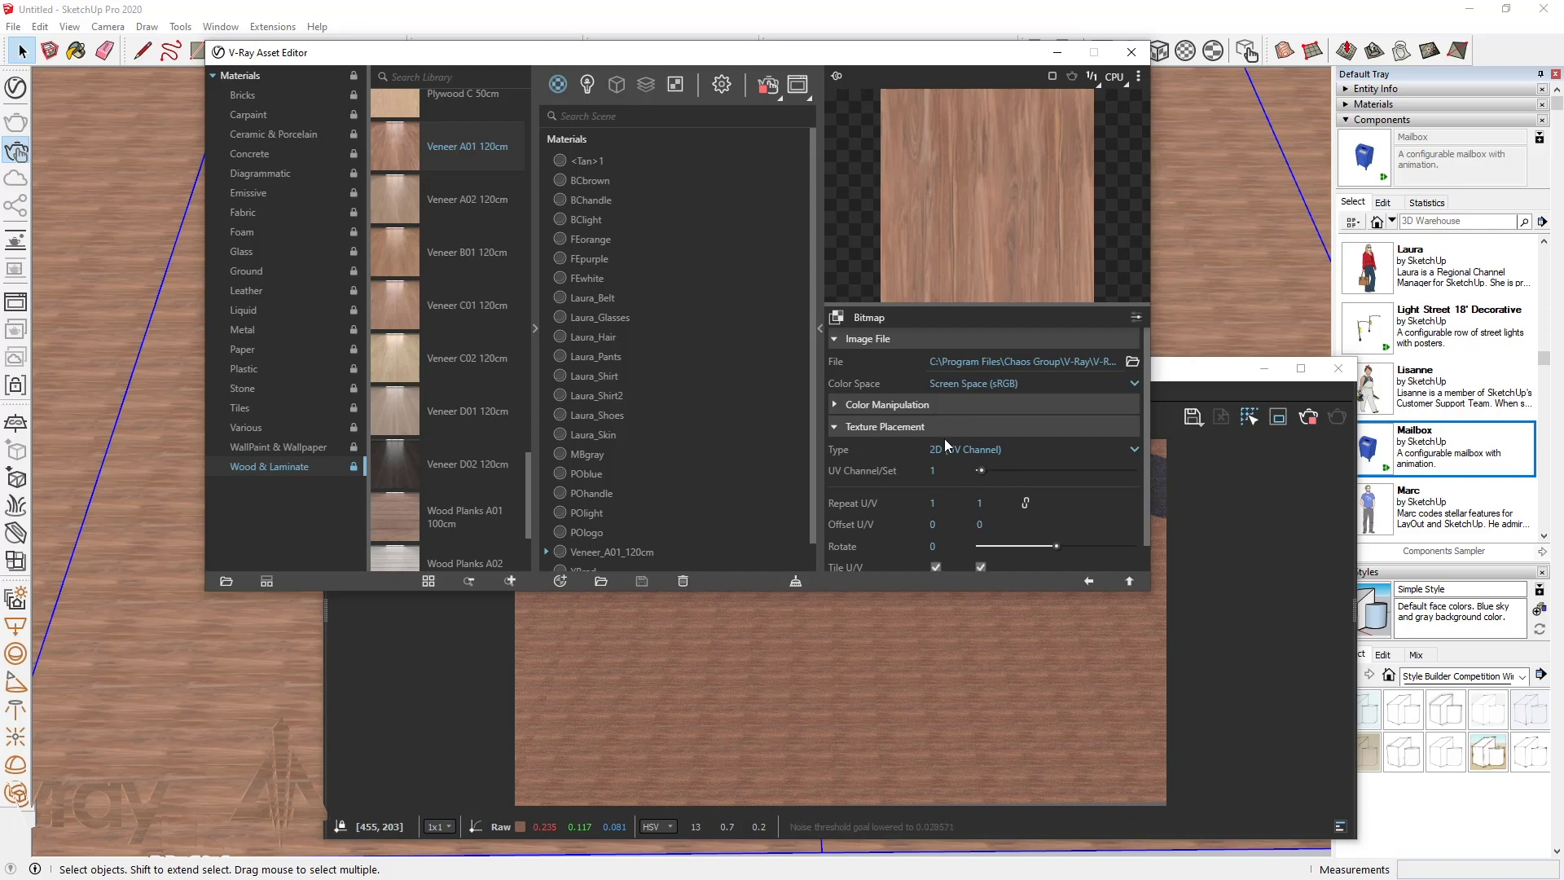
scroll(949, 456, down, 1)
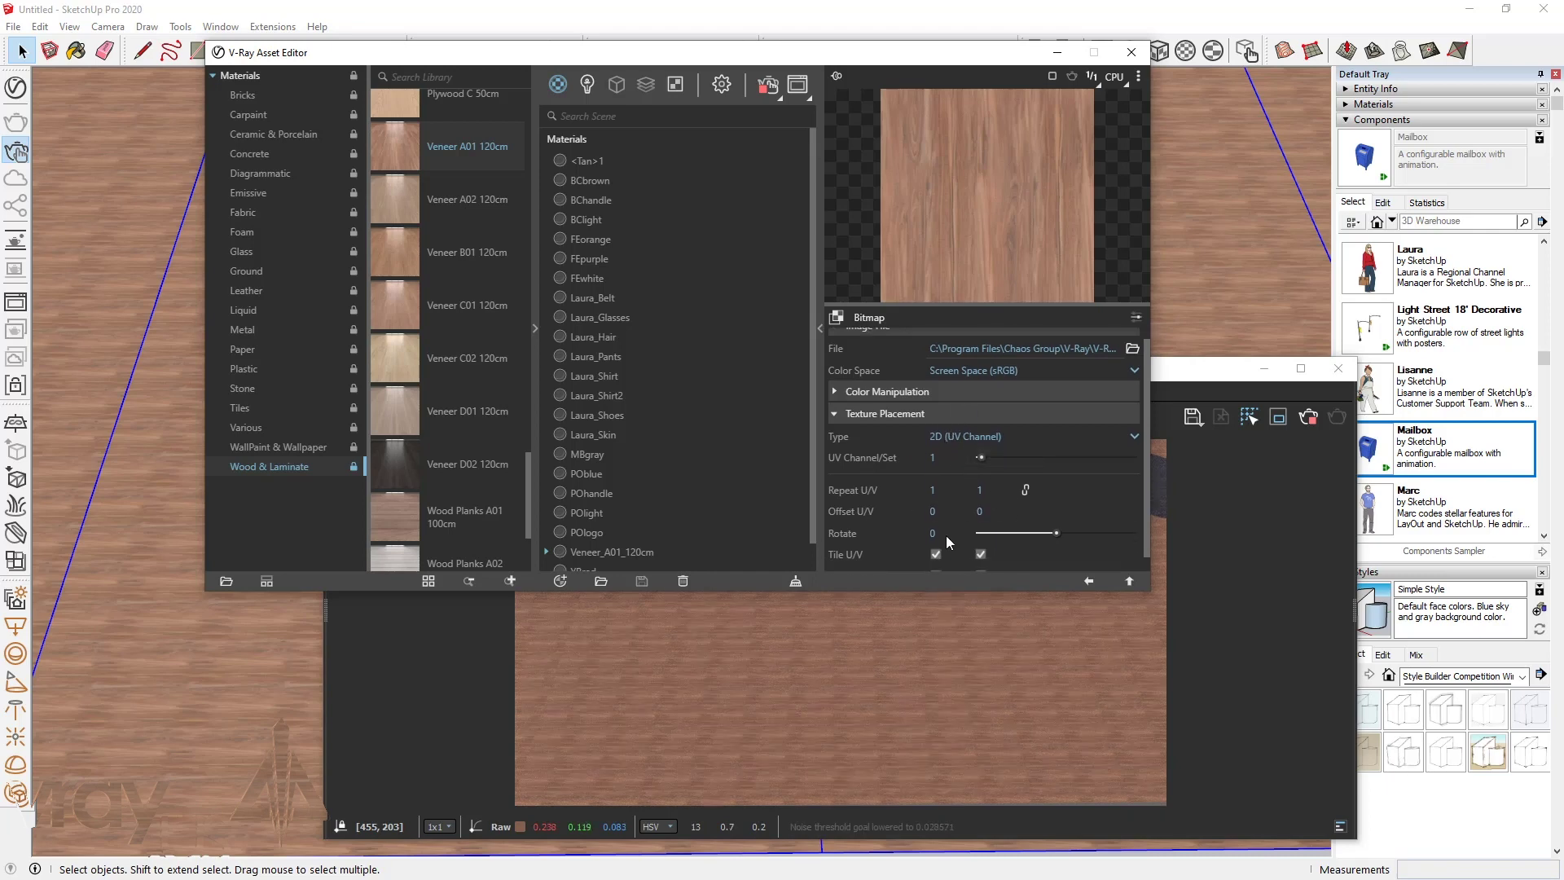
click(956, 422)
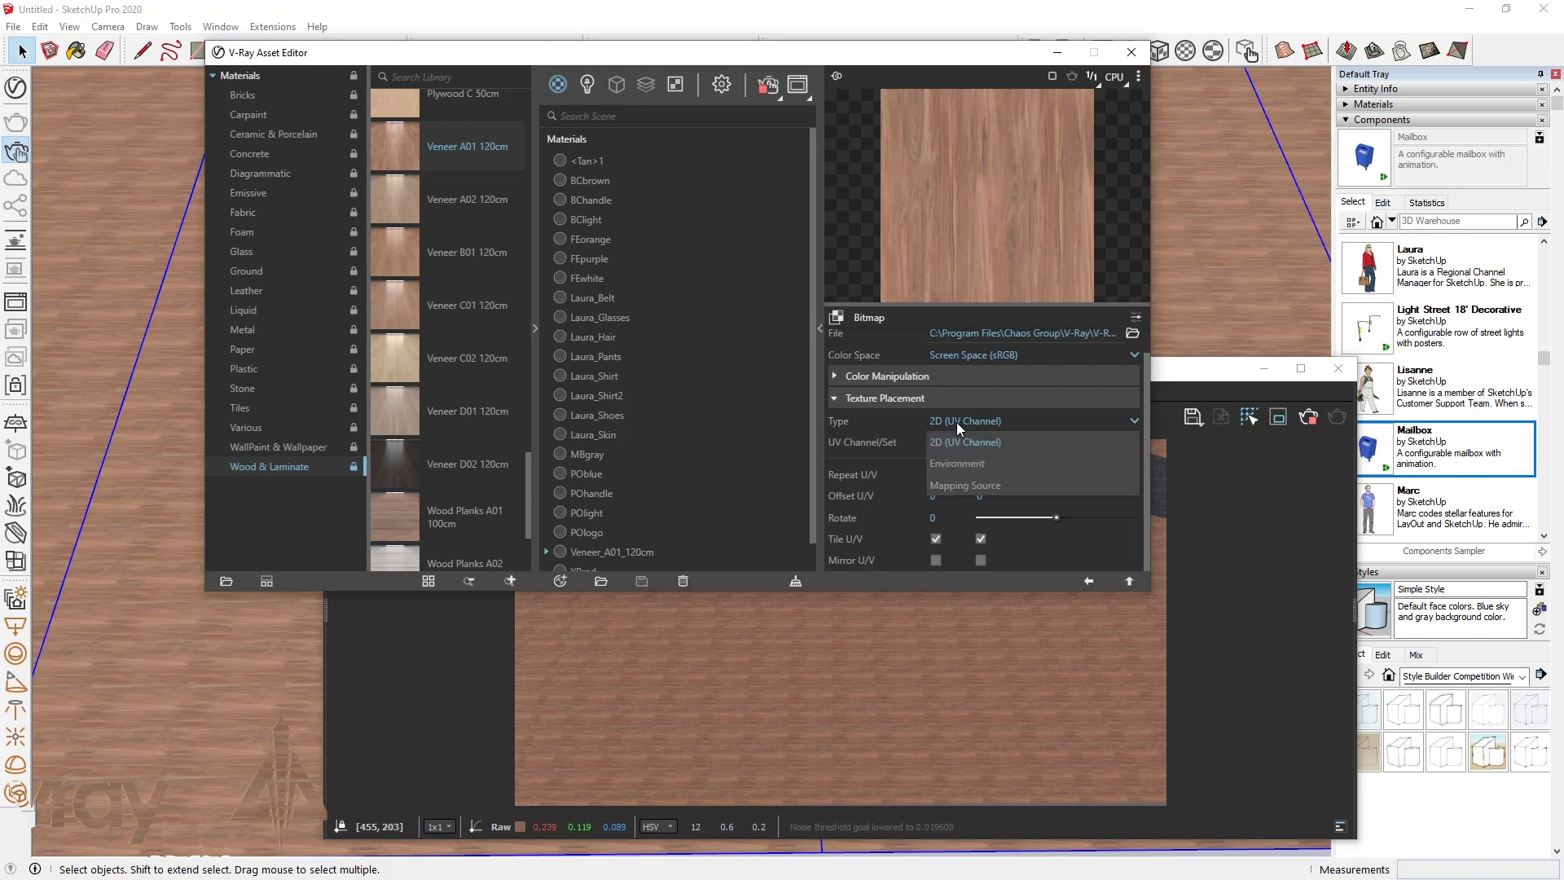
click(986, 487)
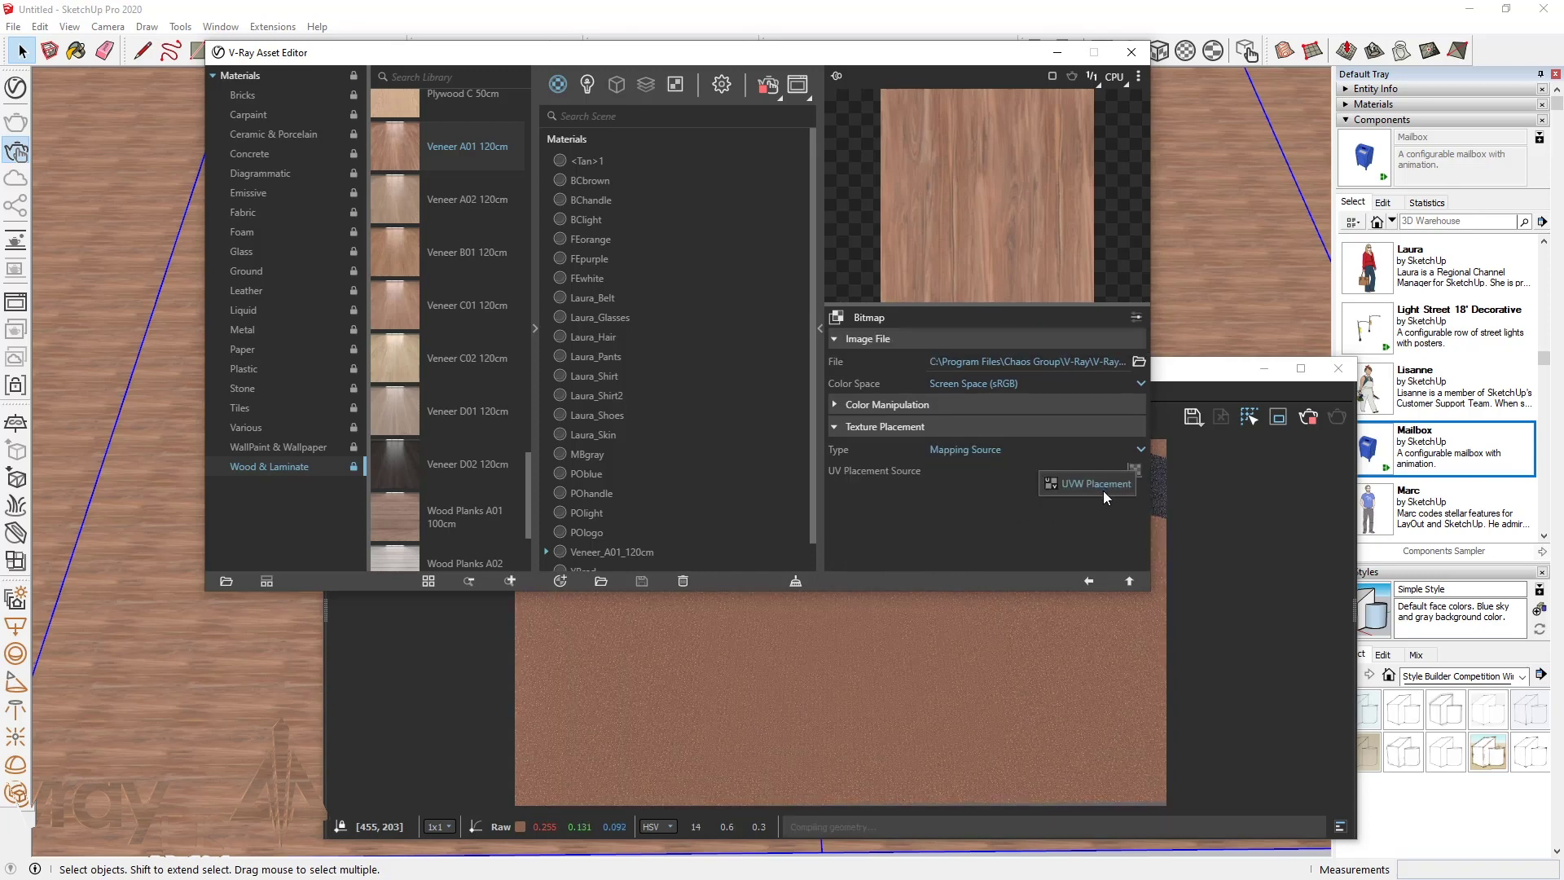
Give the UVW Placement a 90° rotation and linked U/V repeat of 0.2
click(1134, 470)
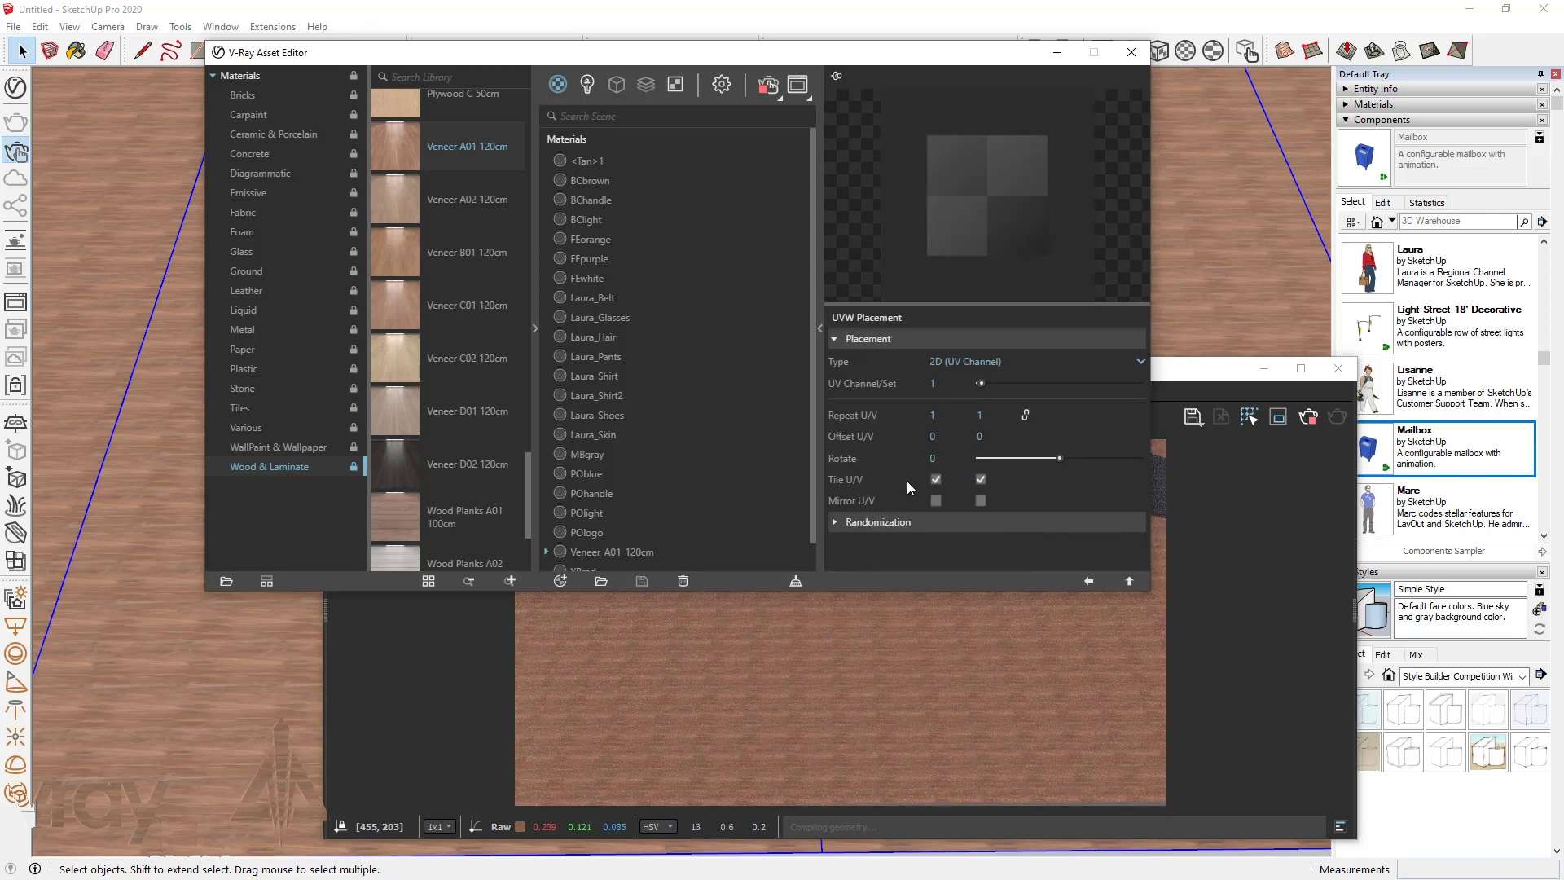
click(937, 458)
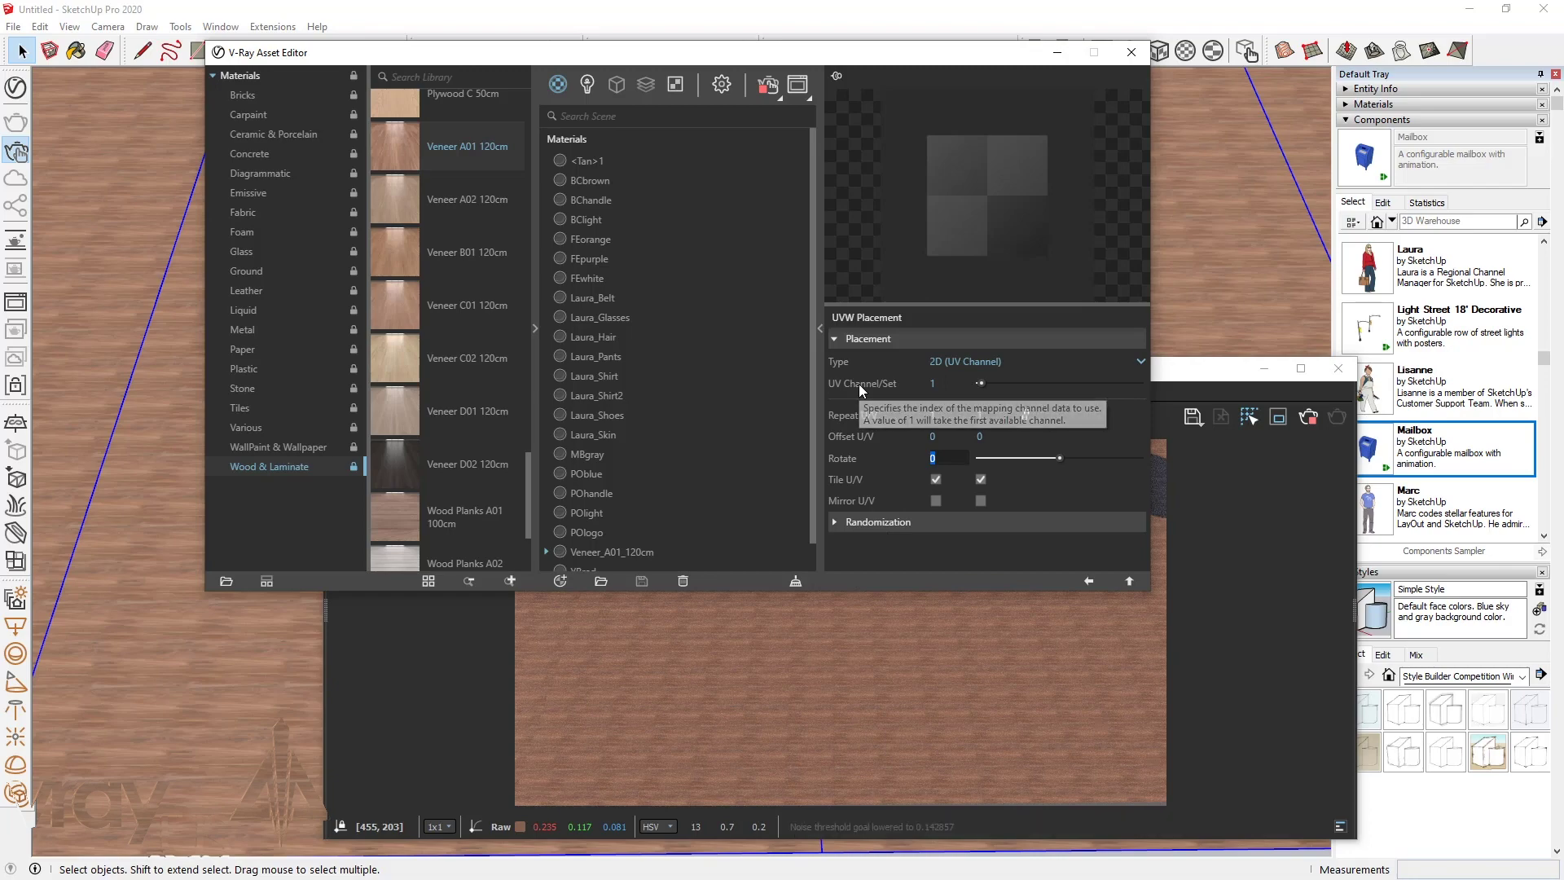
text(90)
key(Return)
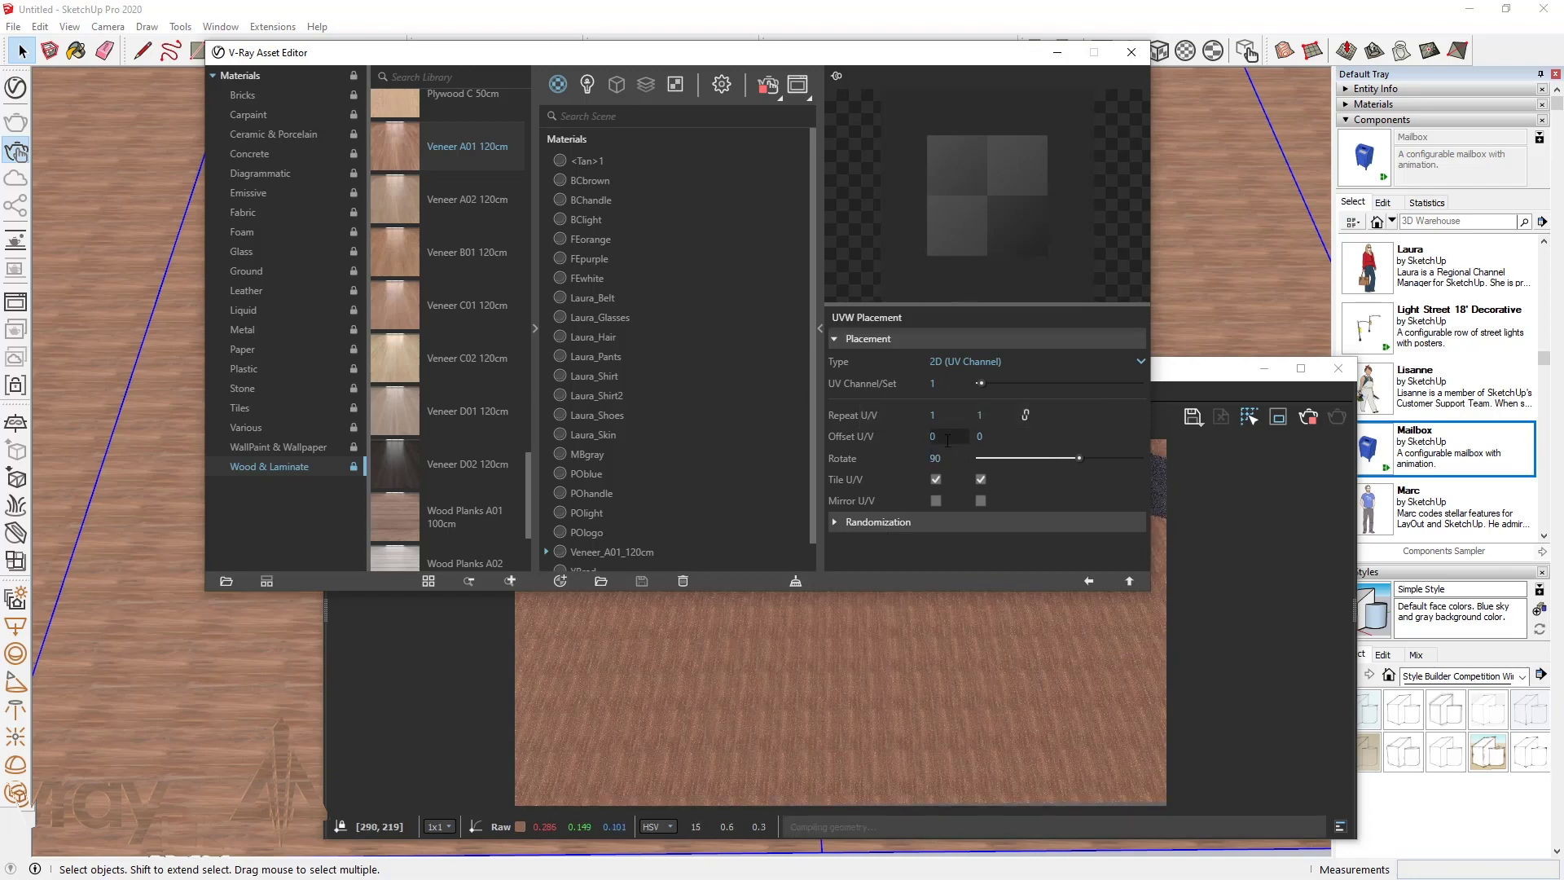
click(1026, 417)
text(.2)
key(Return)
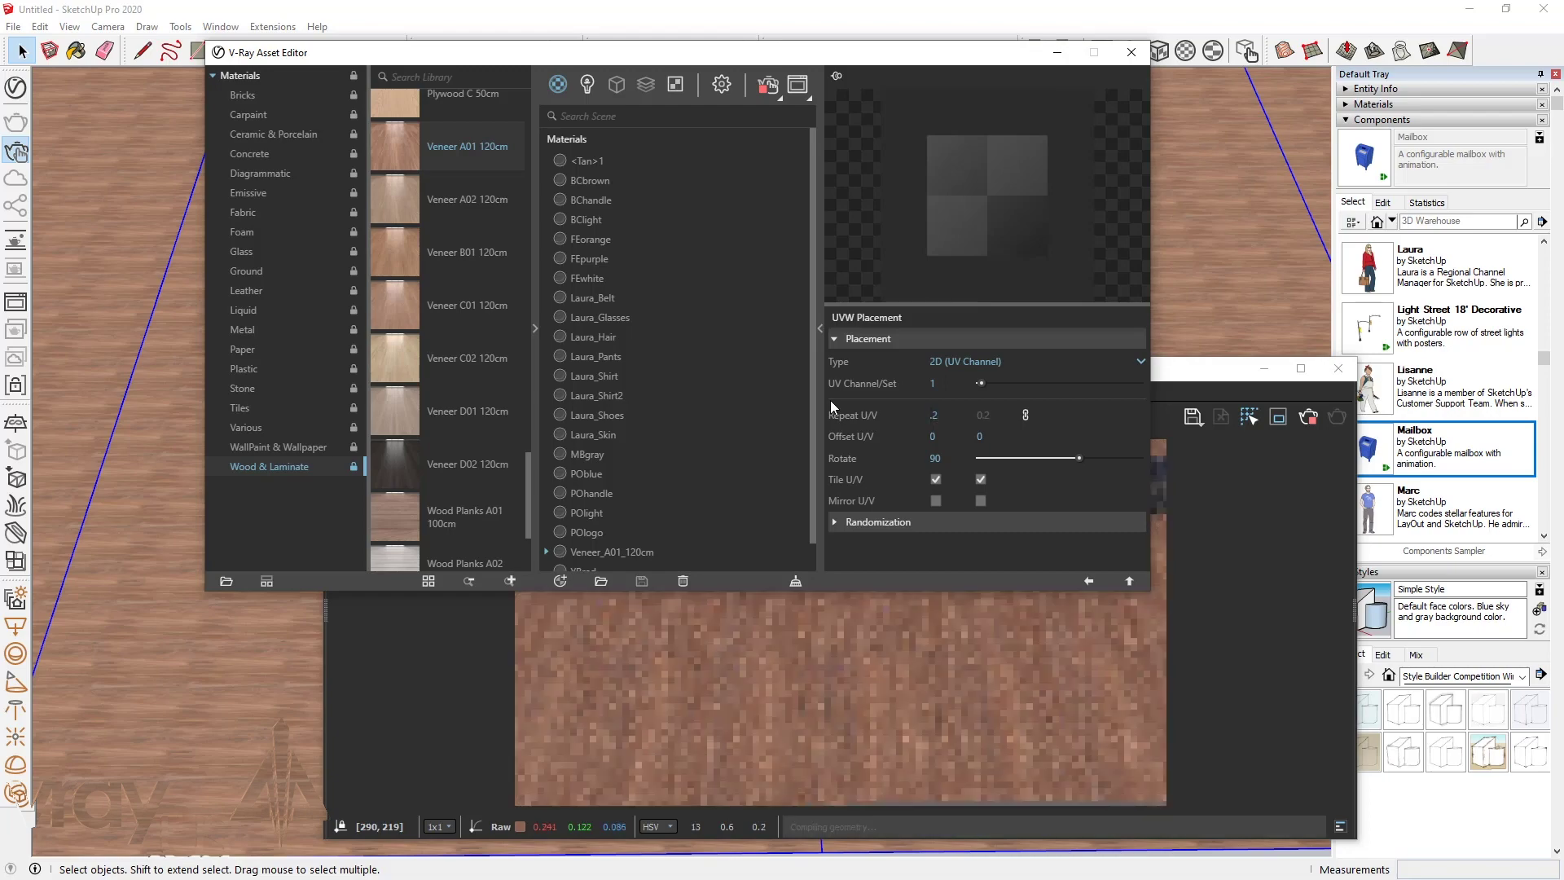
mouse_move(338, 716)
middle_down()
mouse_move(69, 352)
mouse_move(114, 293)
mouse_move(104, 210)
middle_up()
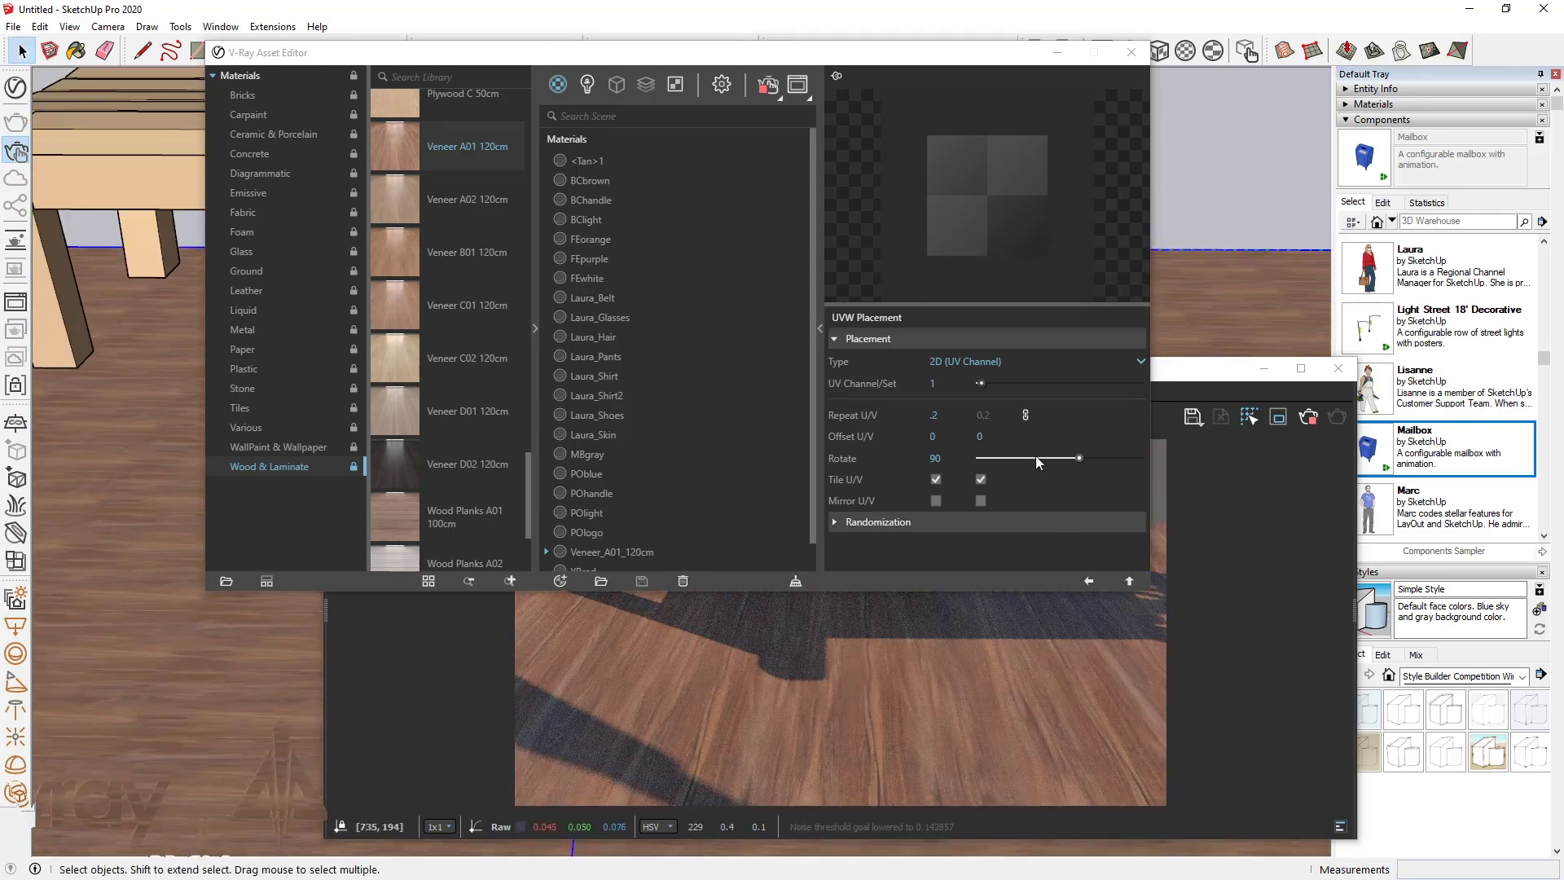
Map the reflection bitmap via Mapping Source, pasting the shared UVW Placement as an instance
click(1127, 583)
click(1133, 469)
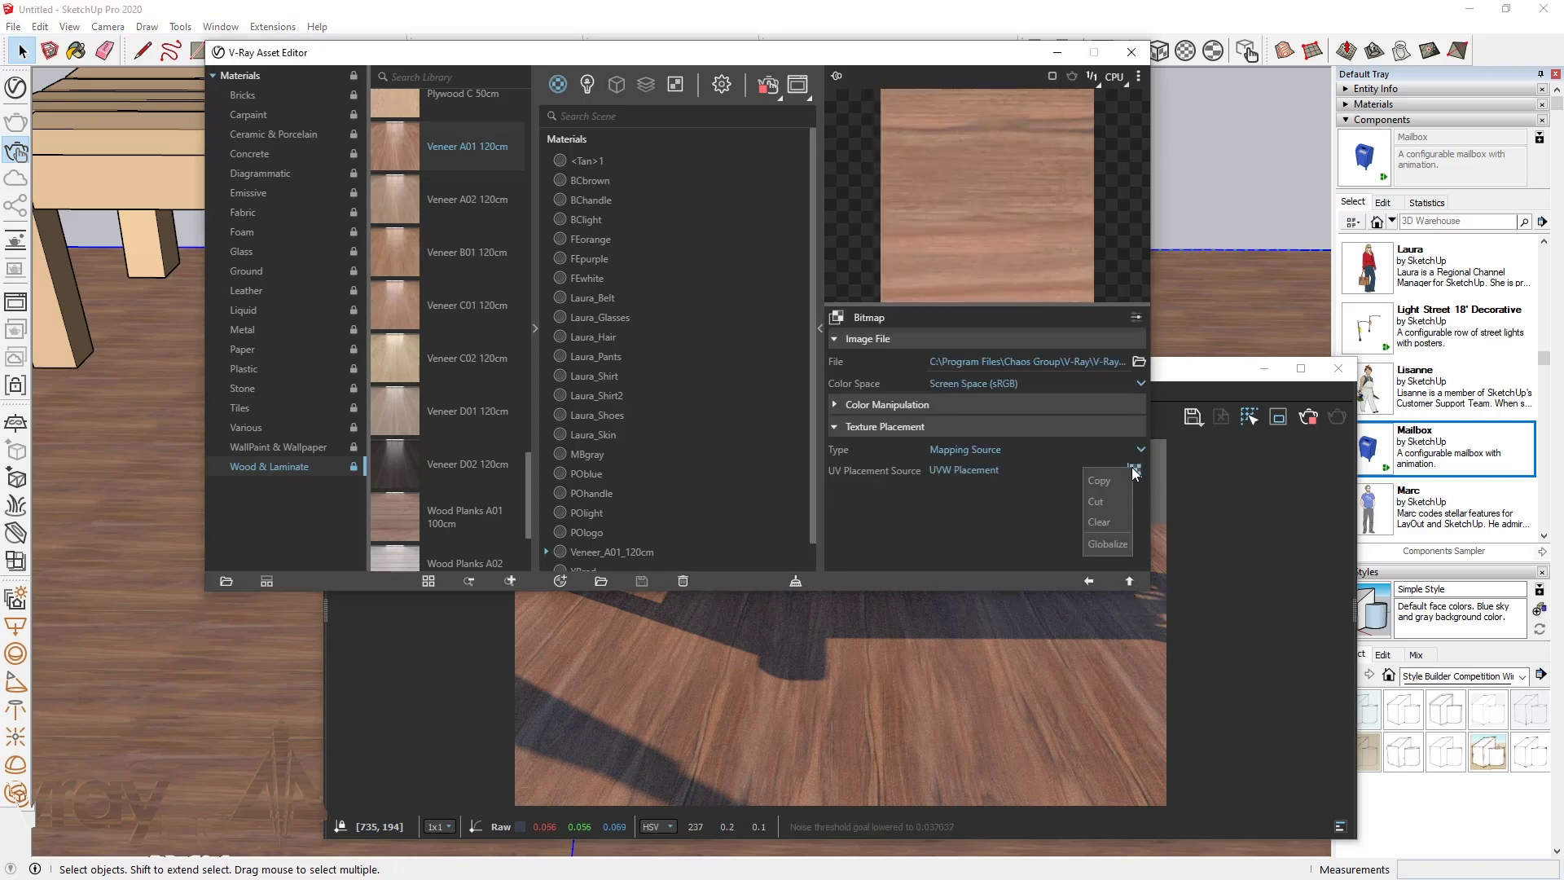
click(1132, 582)
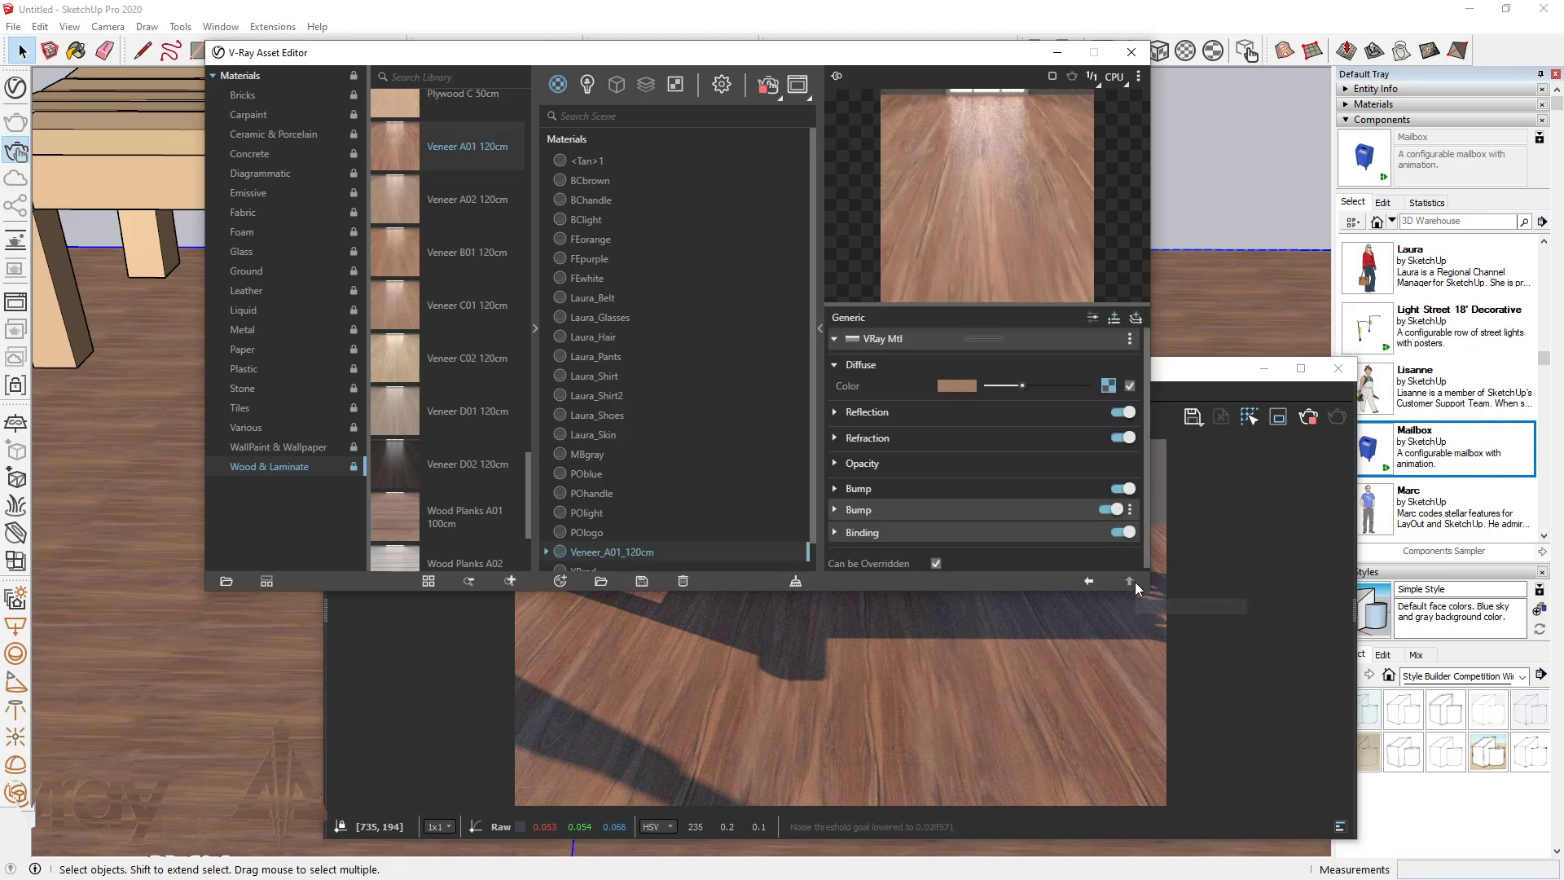
click(854, 422)
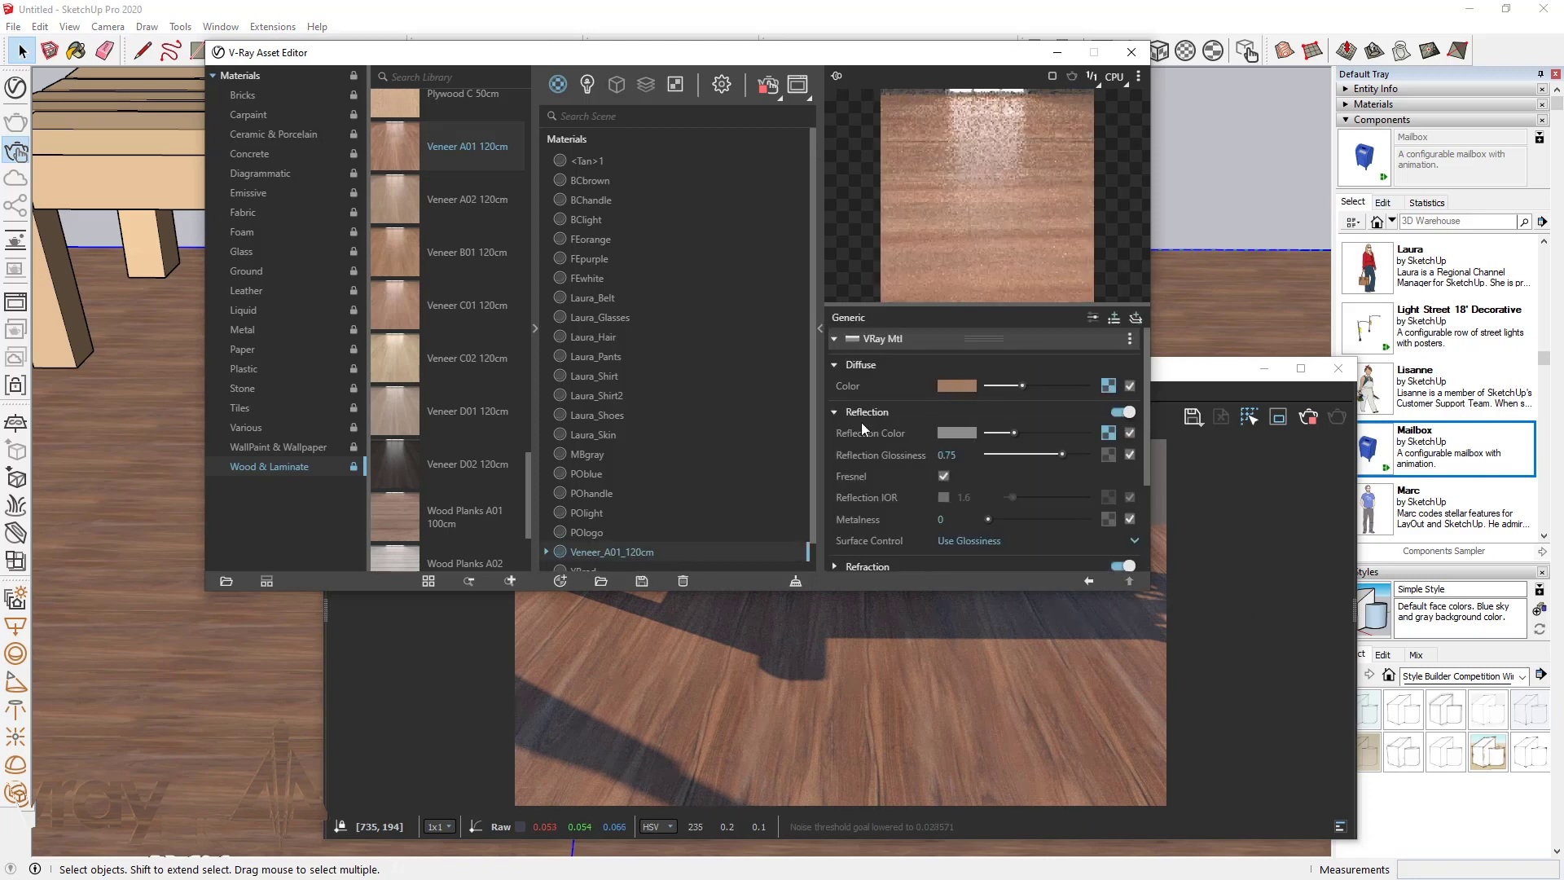
click(1109, 432)
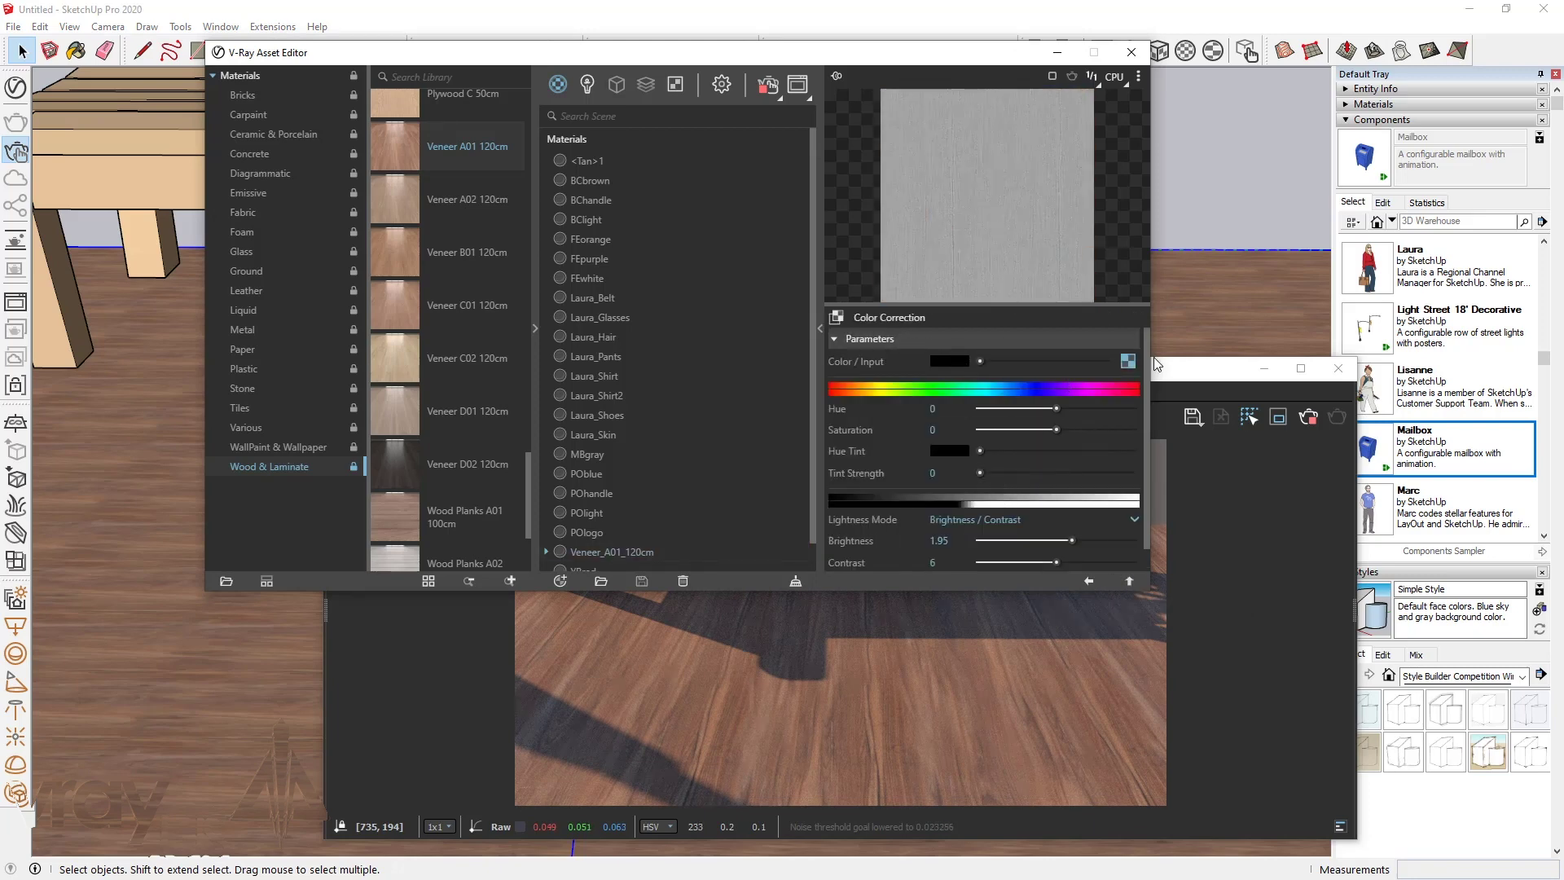
click(1127, 361)
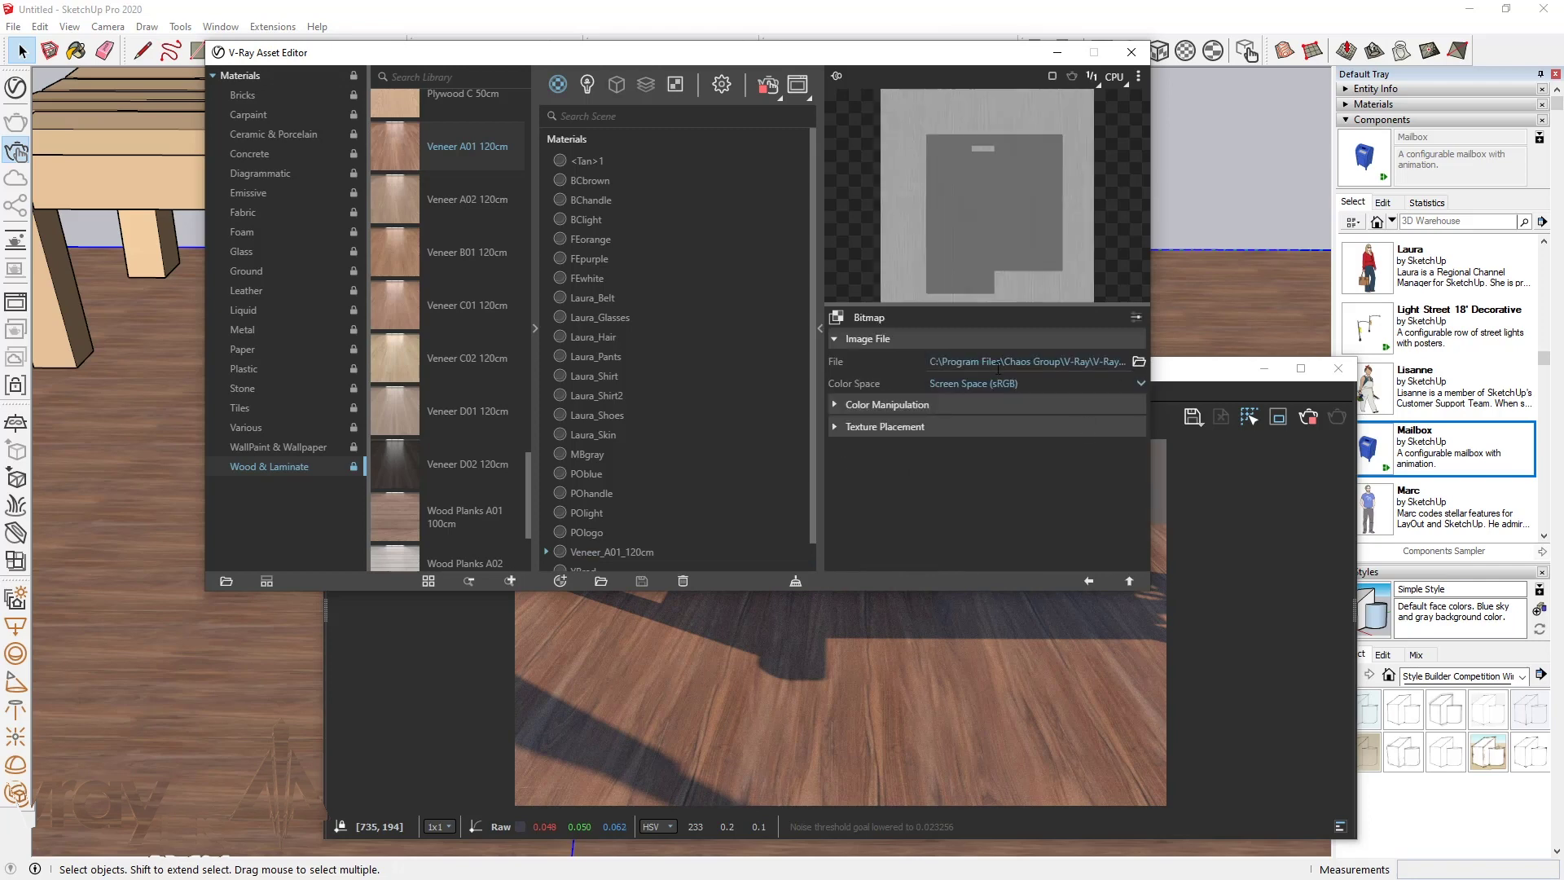
click(890, 428)
click(973, 450)
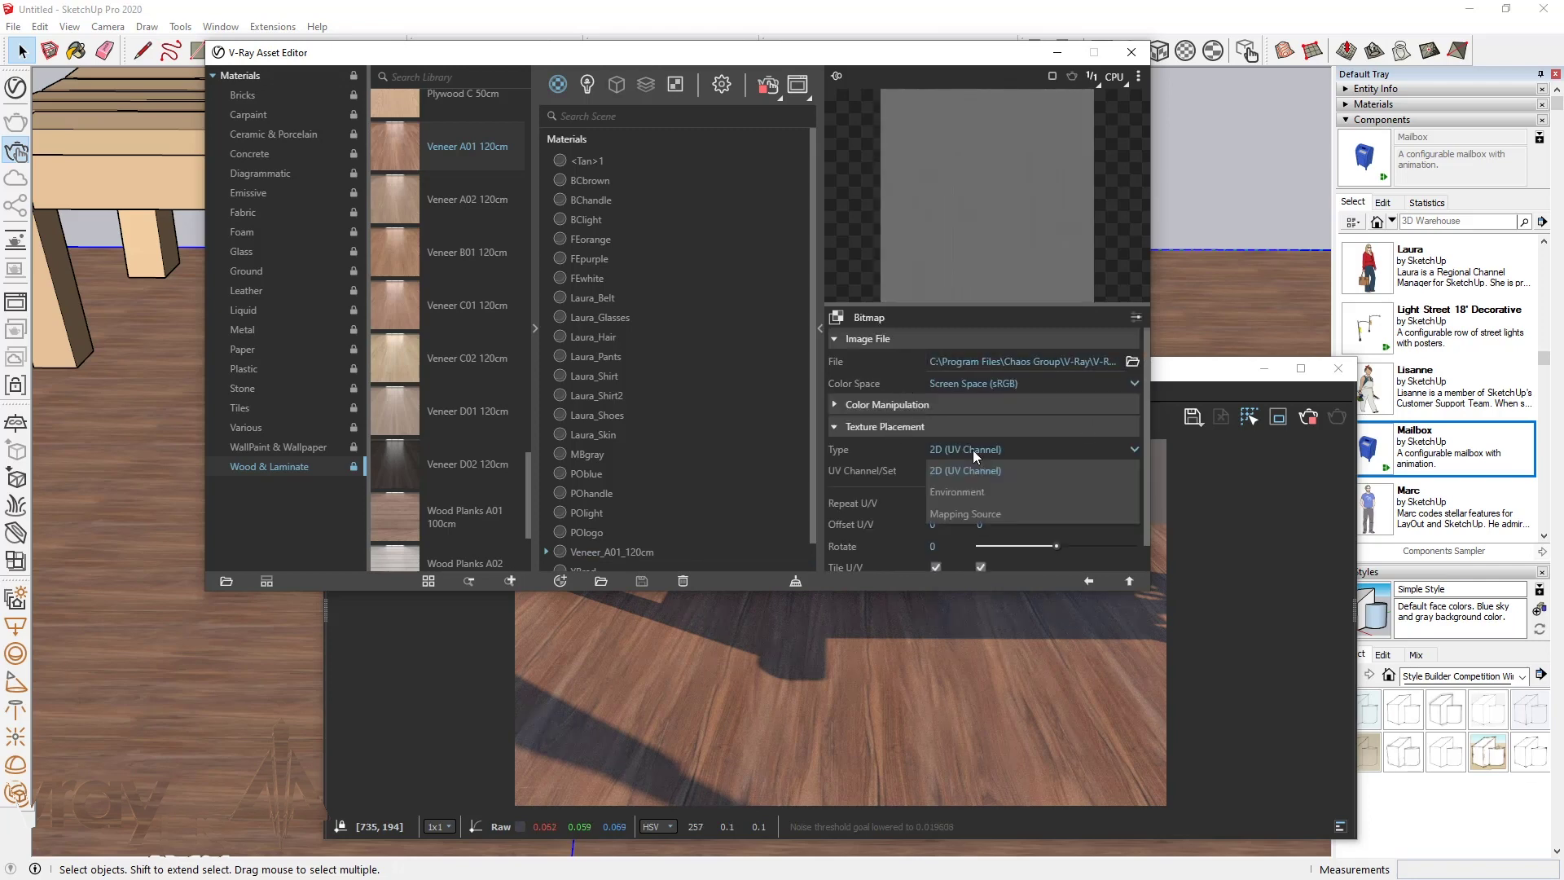
click(980, 515)
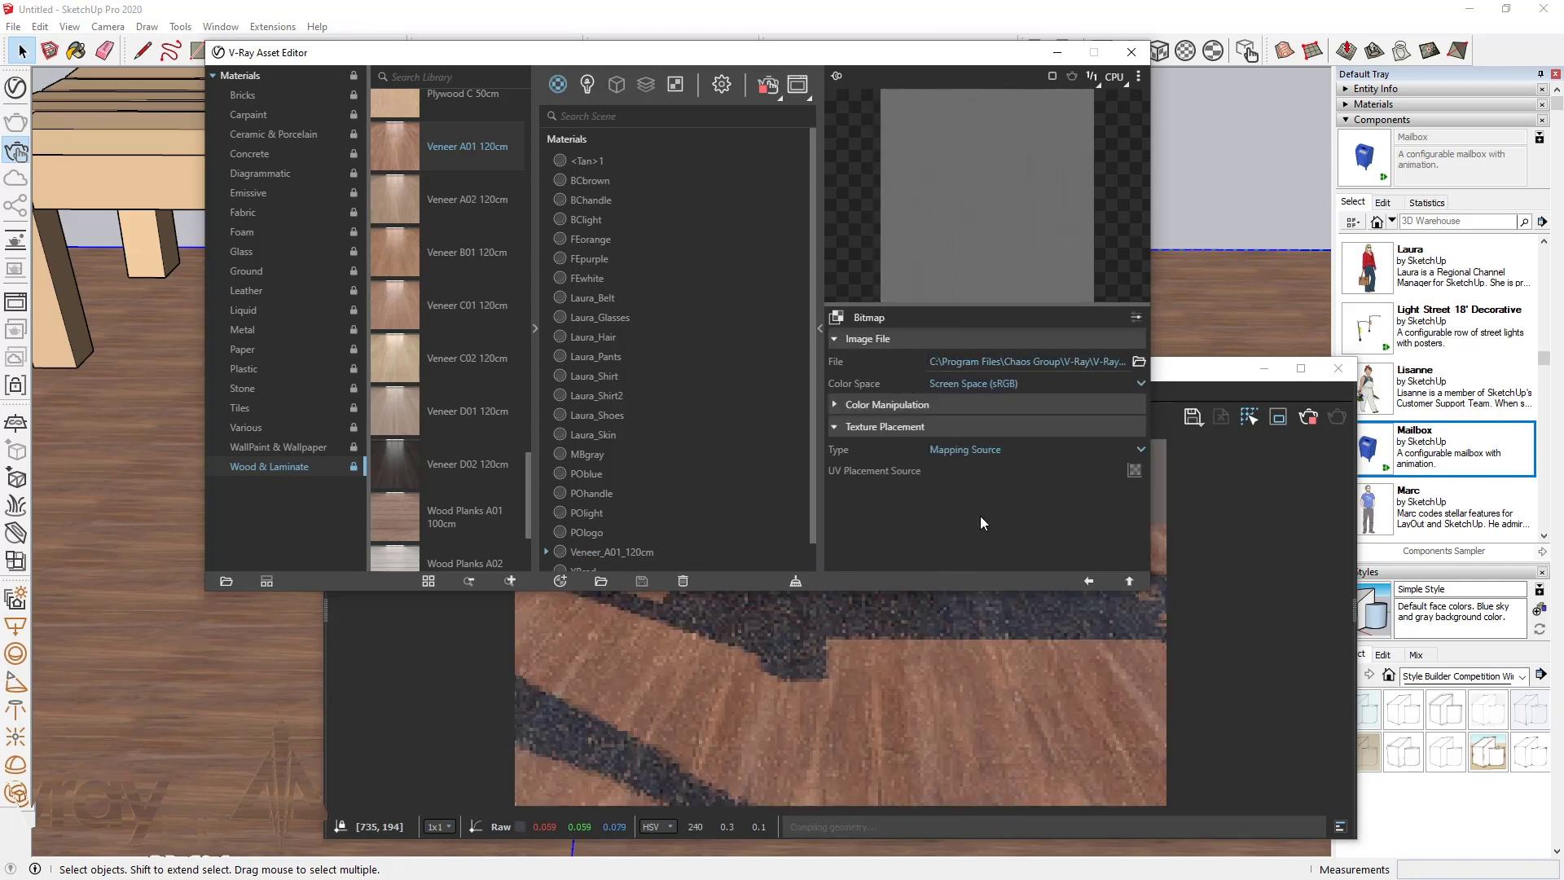
right_click(1136, 473)
click(1074, 507)
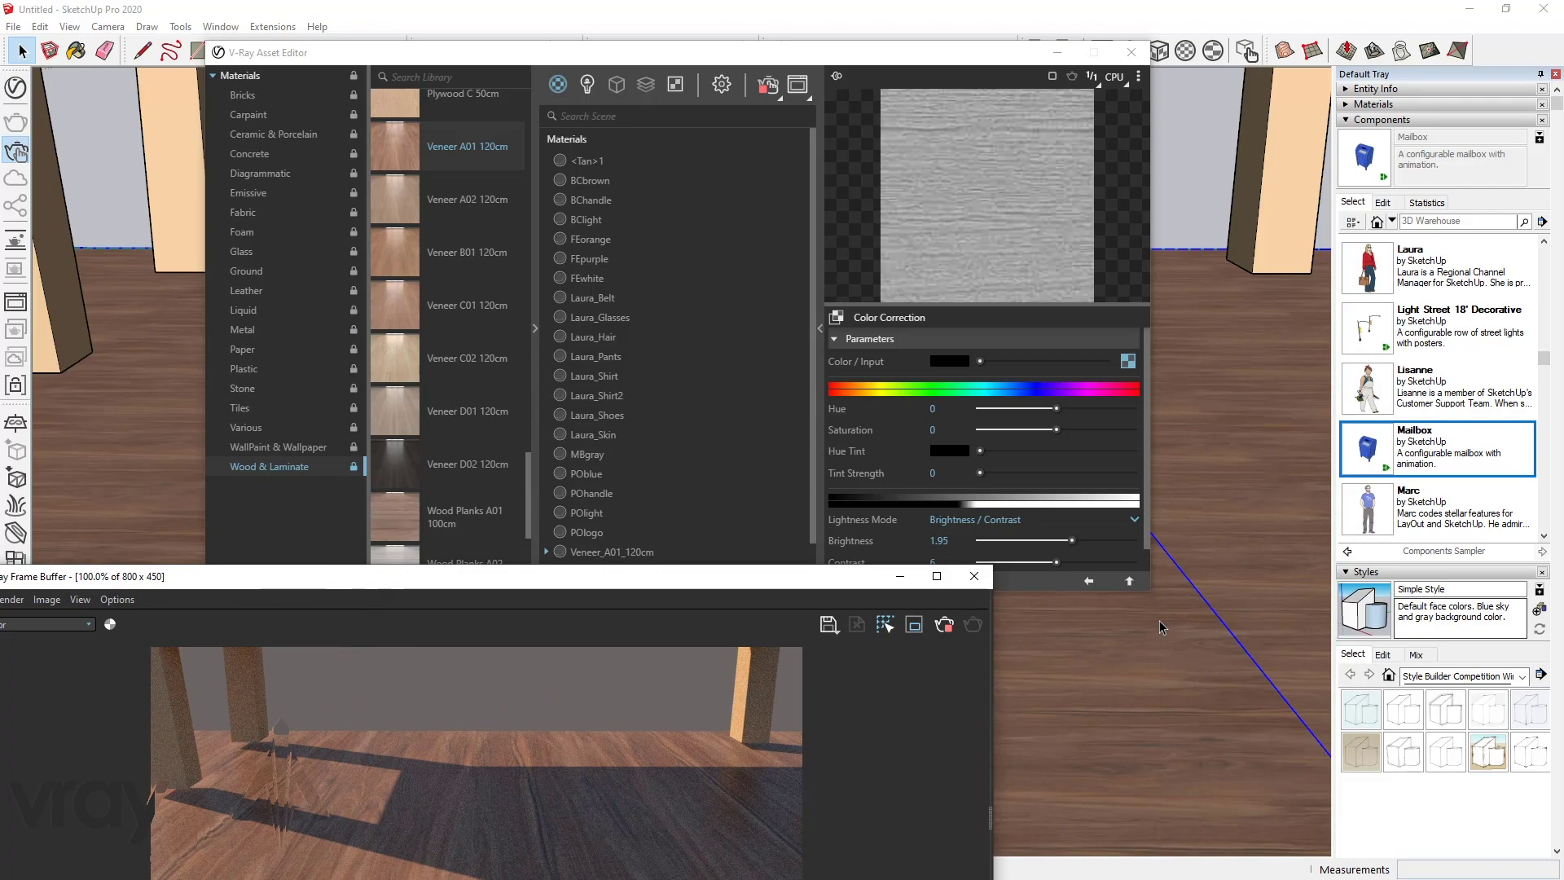
Link the bump bitmap to the same UVW Placement instance through Mapping Source
click(1131, 581)
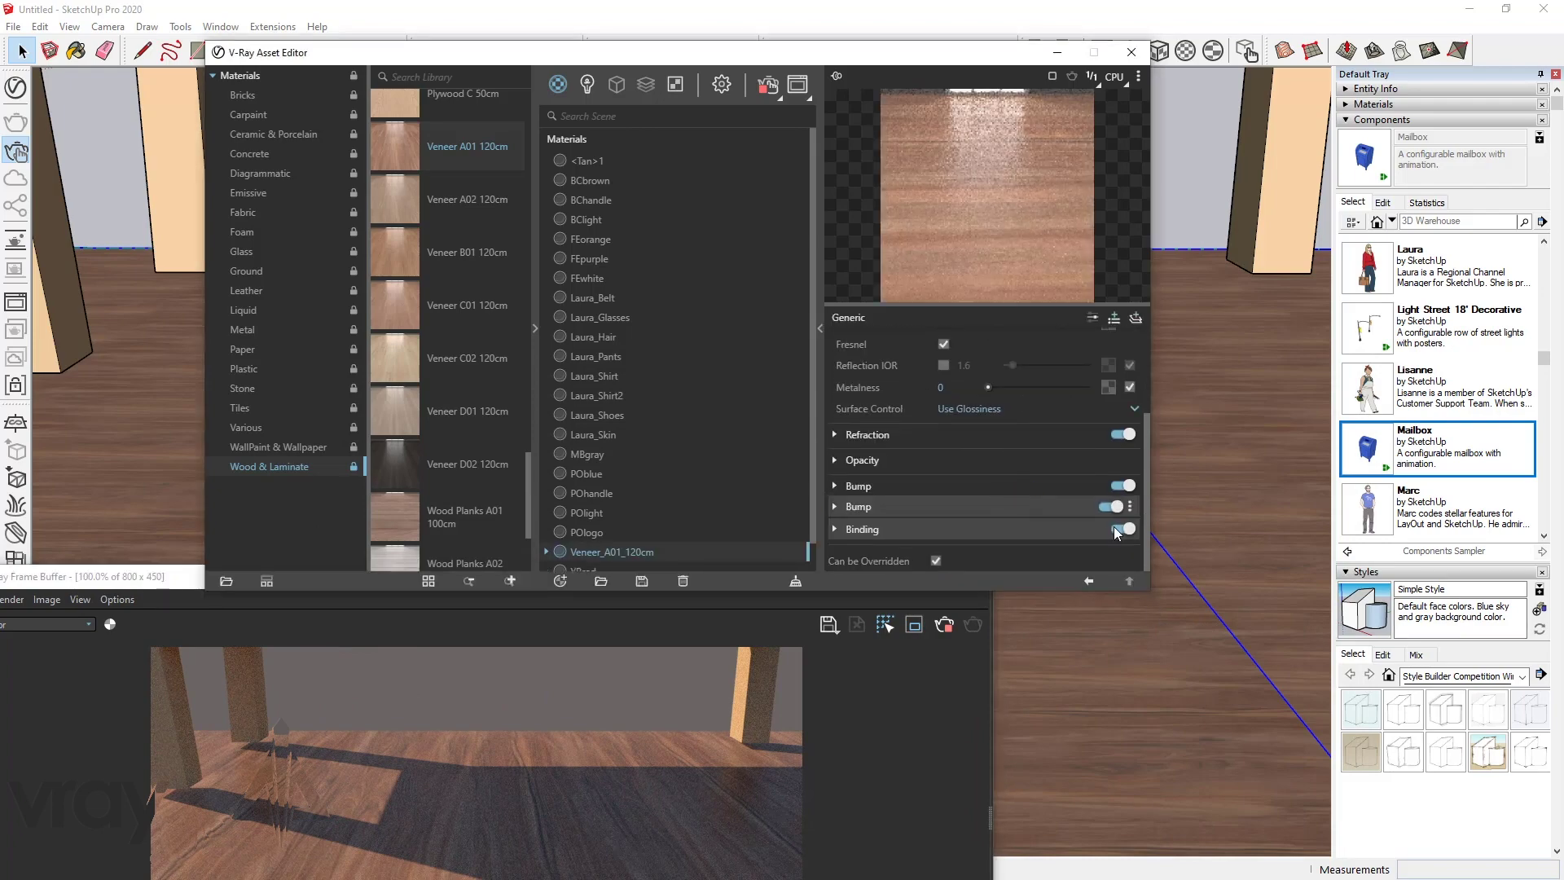
click(934, 527)
click(1002, 426)
click(978, 449)
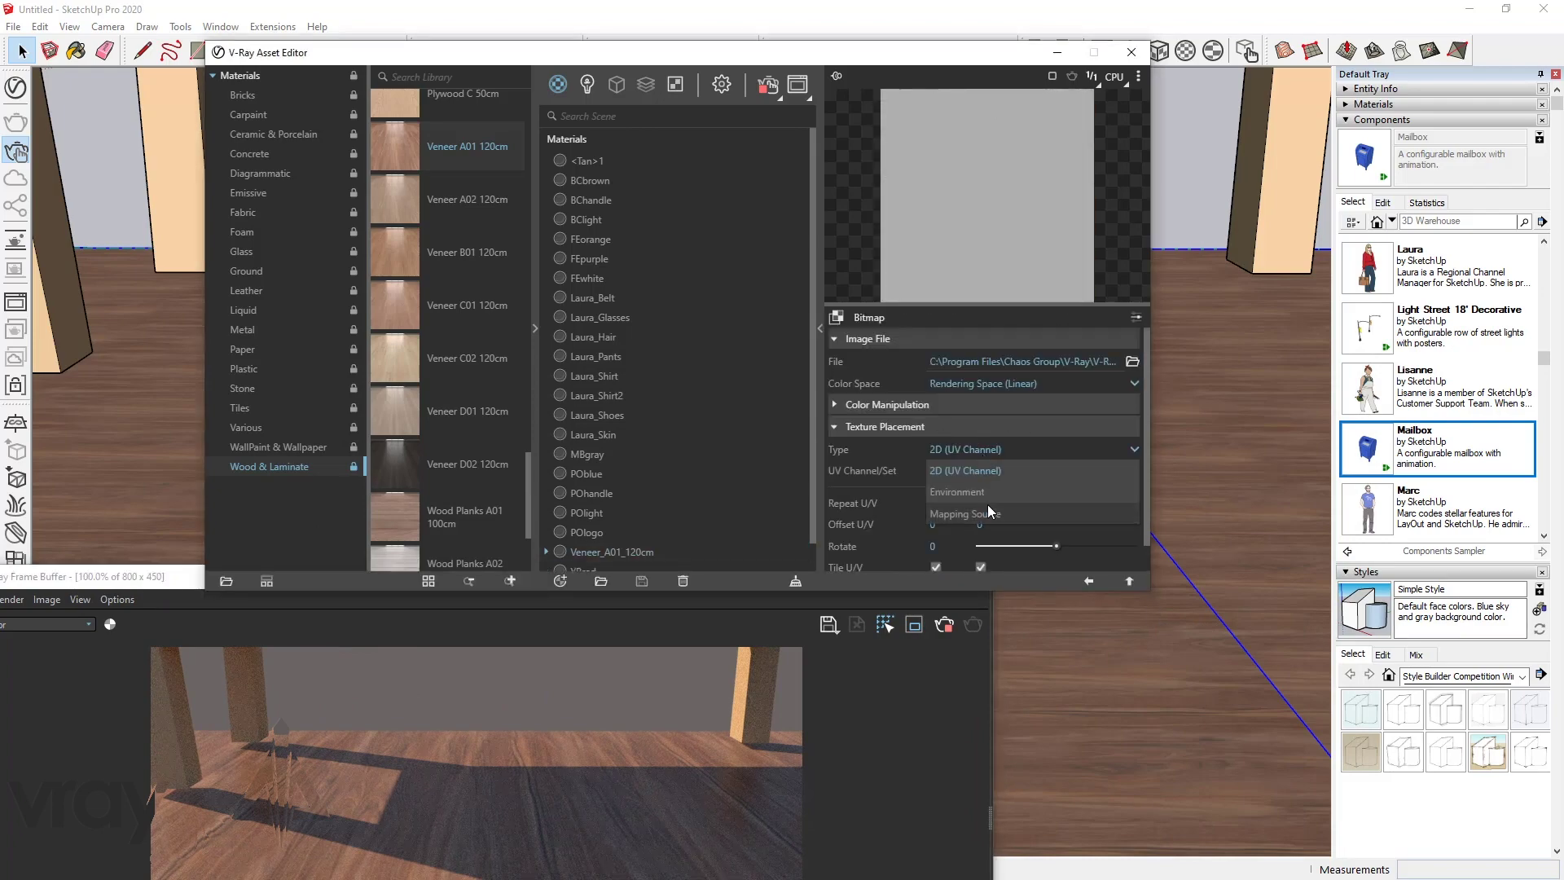
click(987, 506)
right_click(1136, 470)
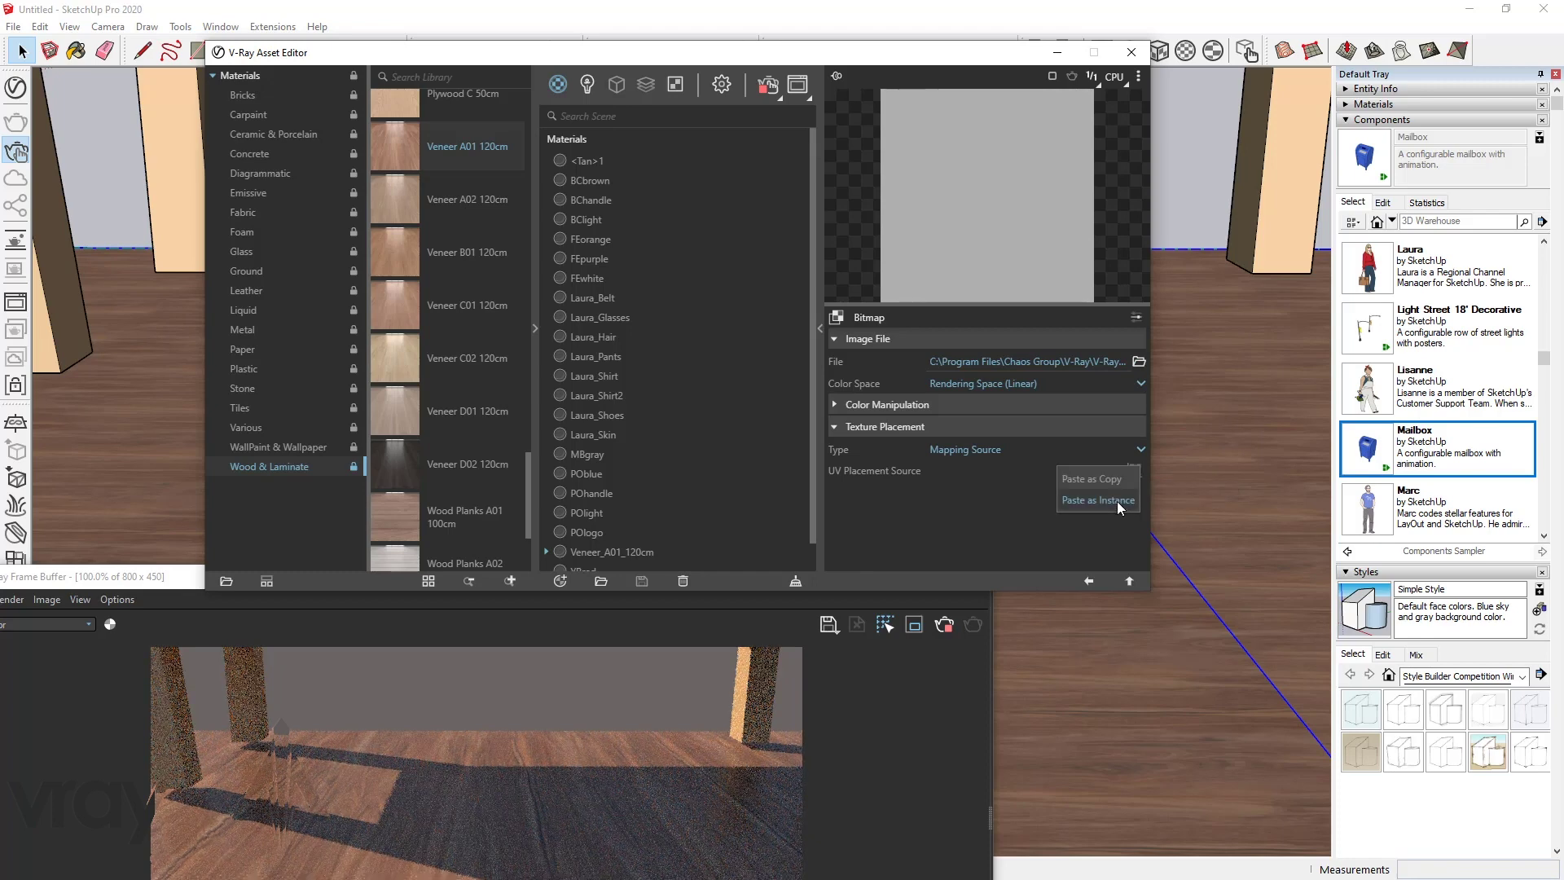
click(1117, 501)
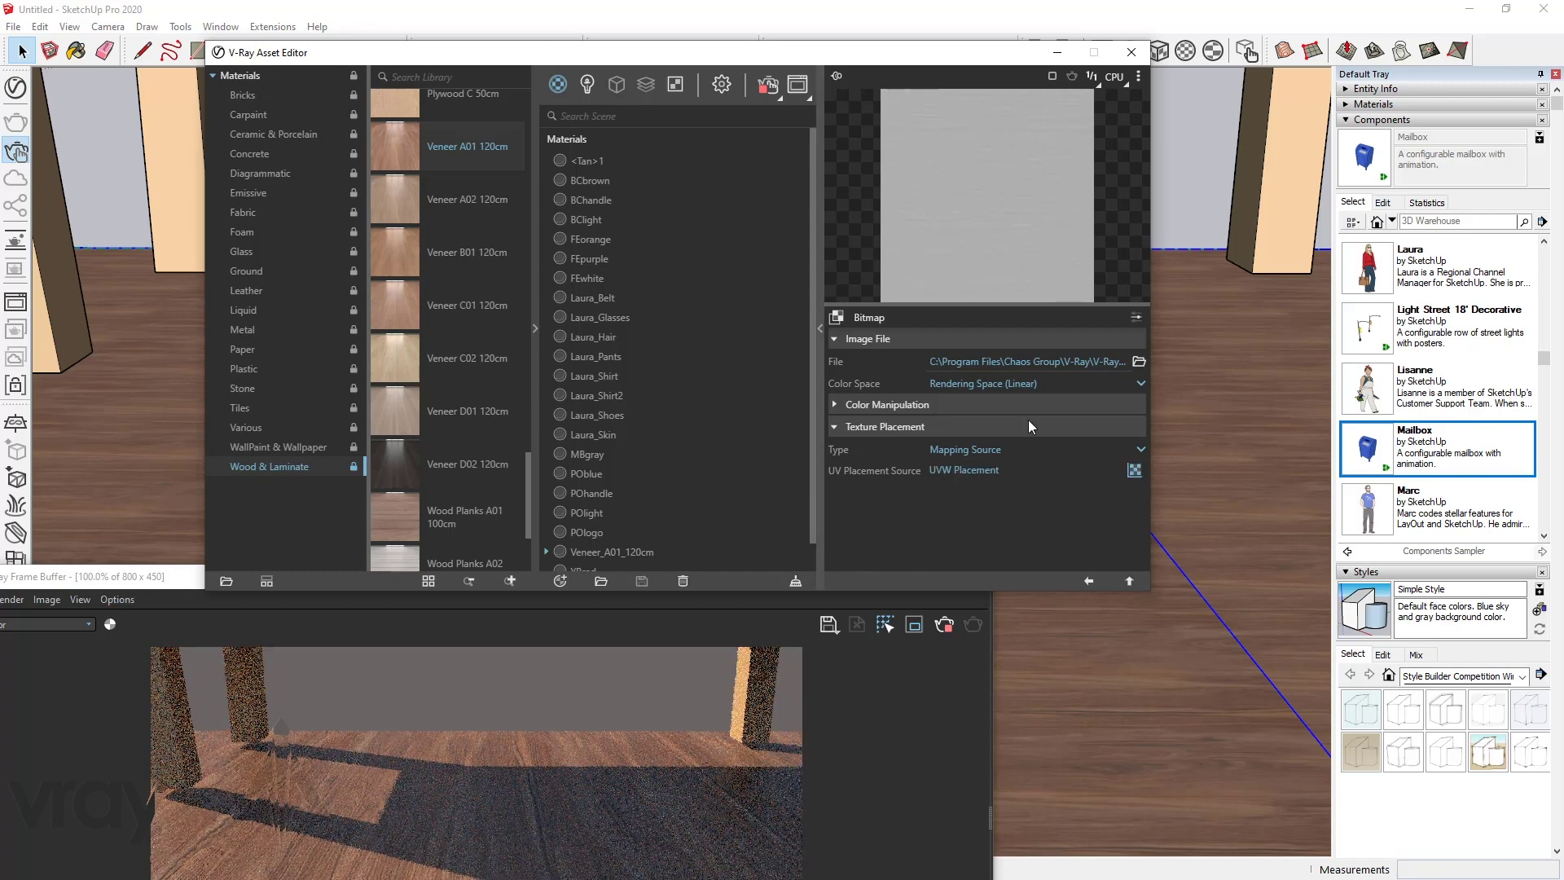
scroll(1277, 277, up, 5)
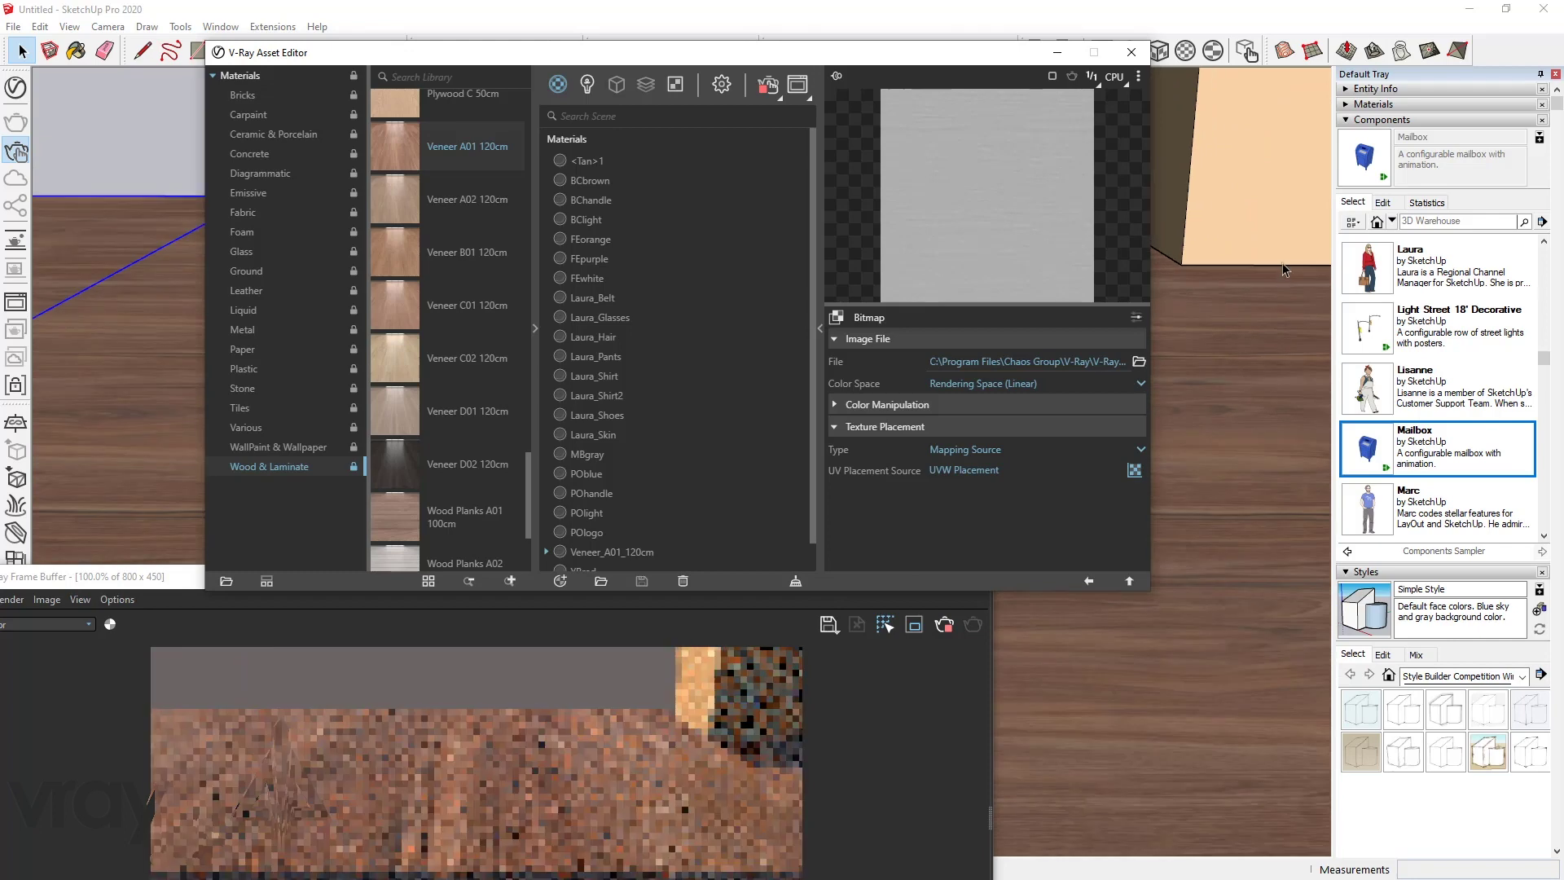
scroll(1281, 281, up, 1)
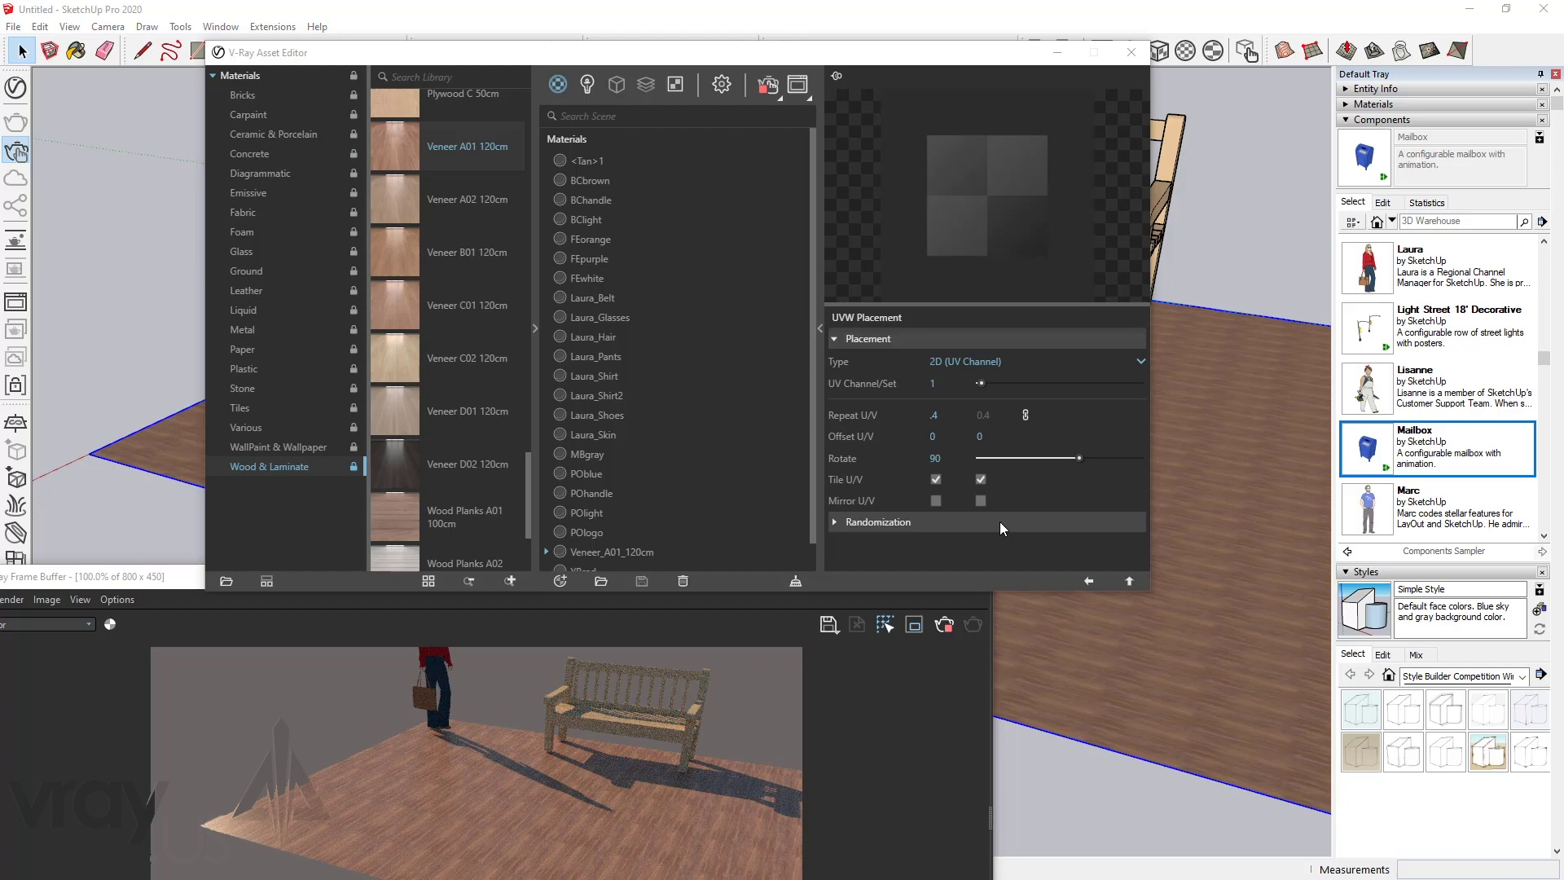
Enable By Node Handle randomization in the UVW Placement
click(1000, 521)
scroll(933, 448, down, 3)
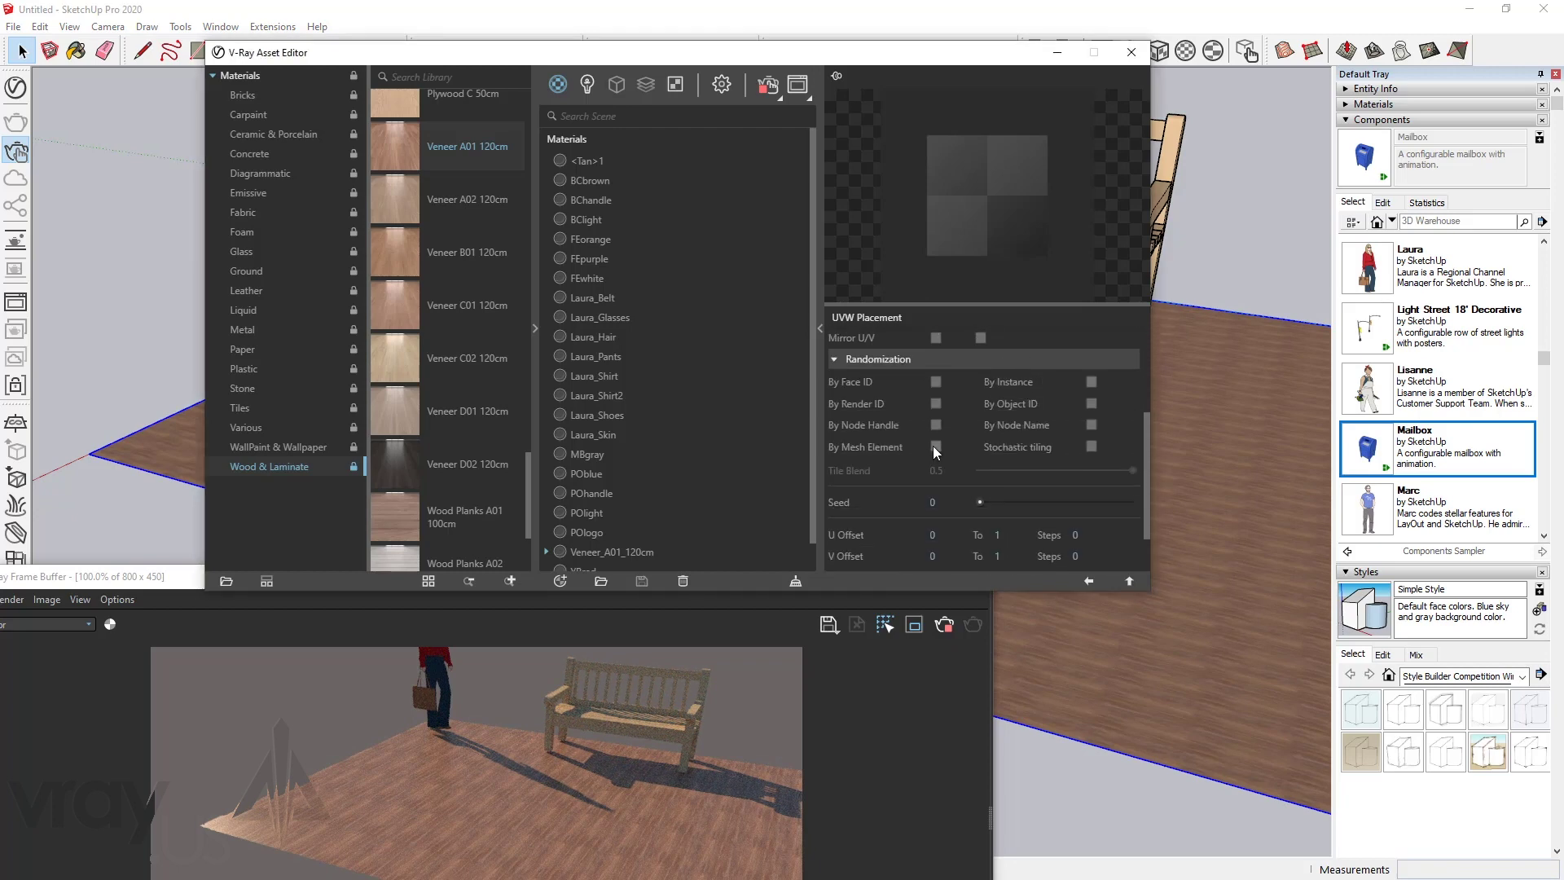
click(935, 424)
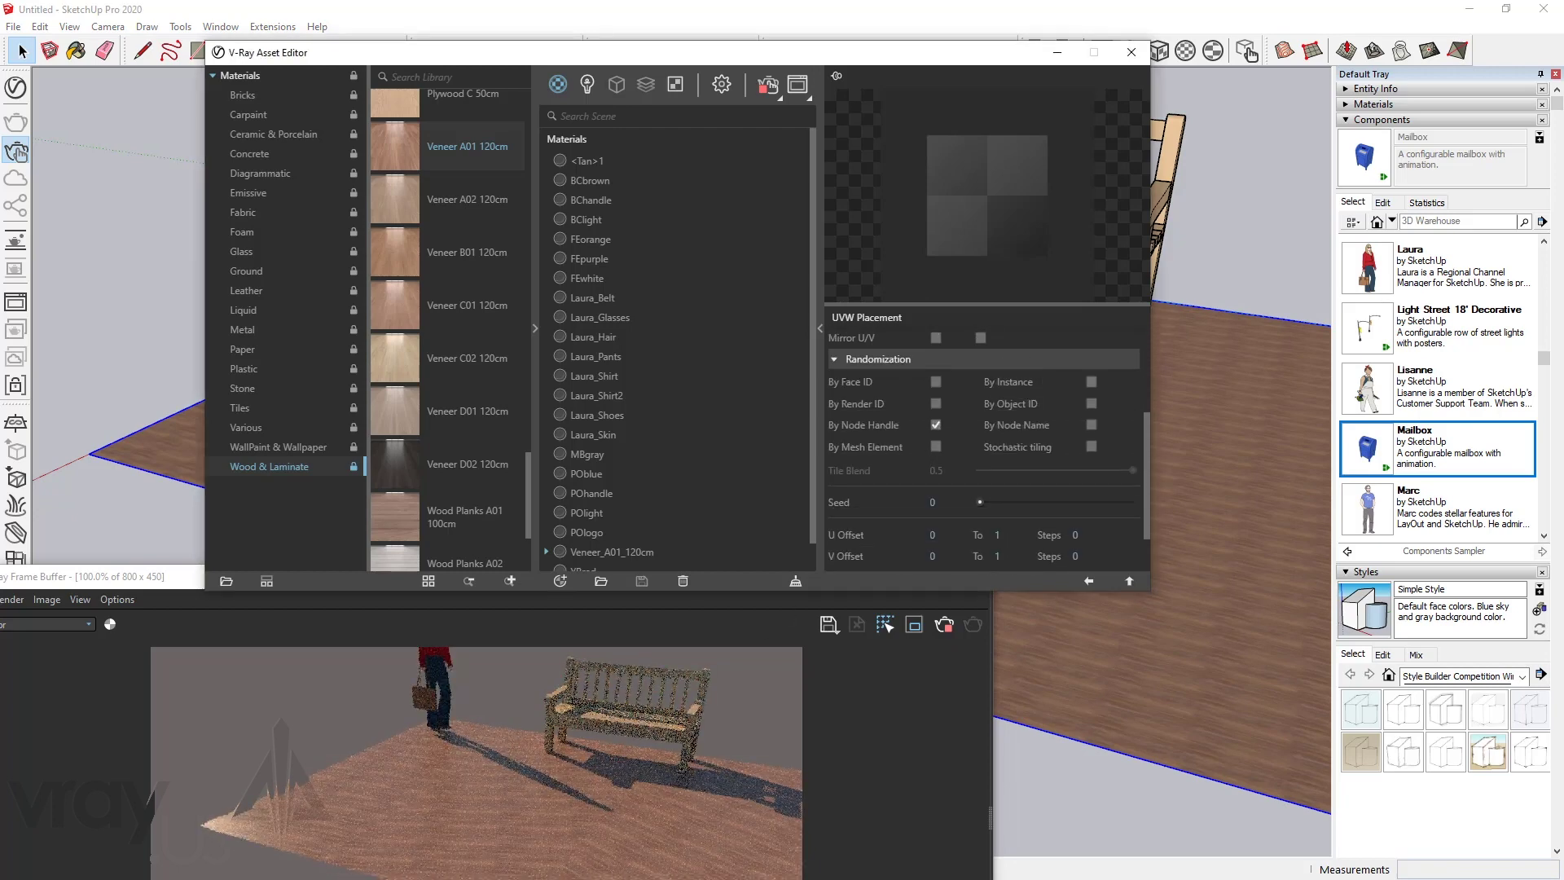
scroll(1131, 721, up, 3)
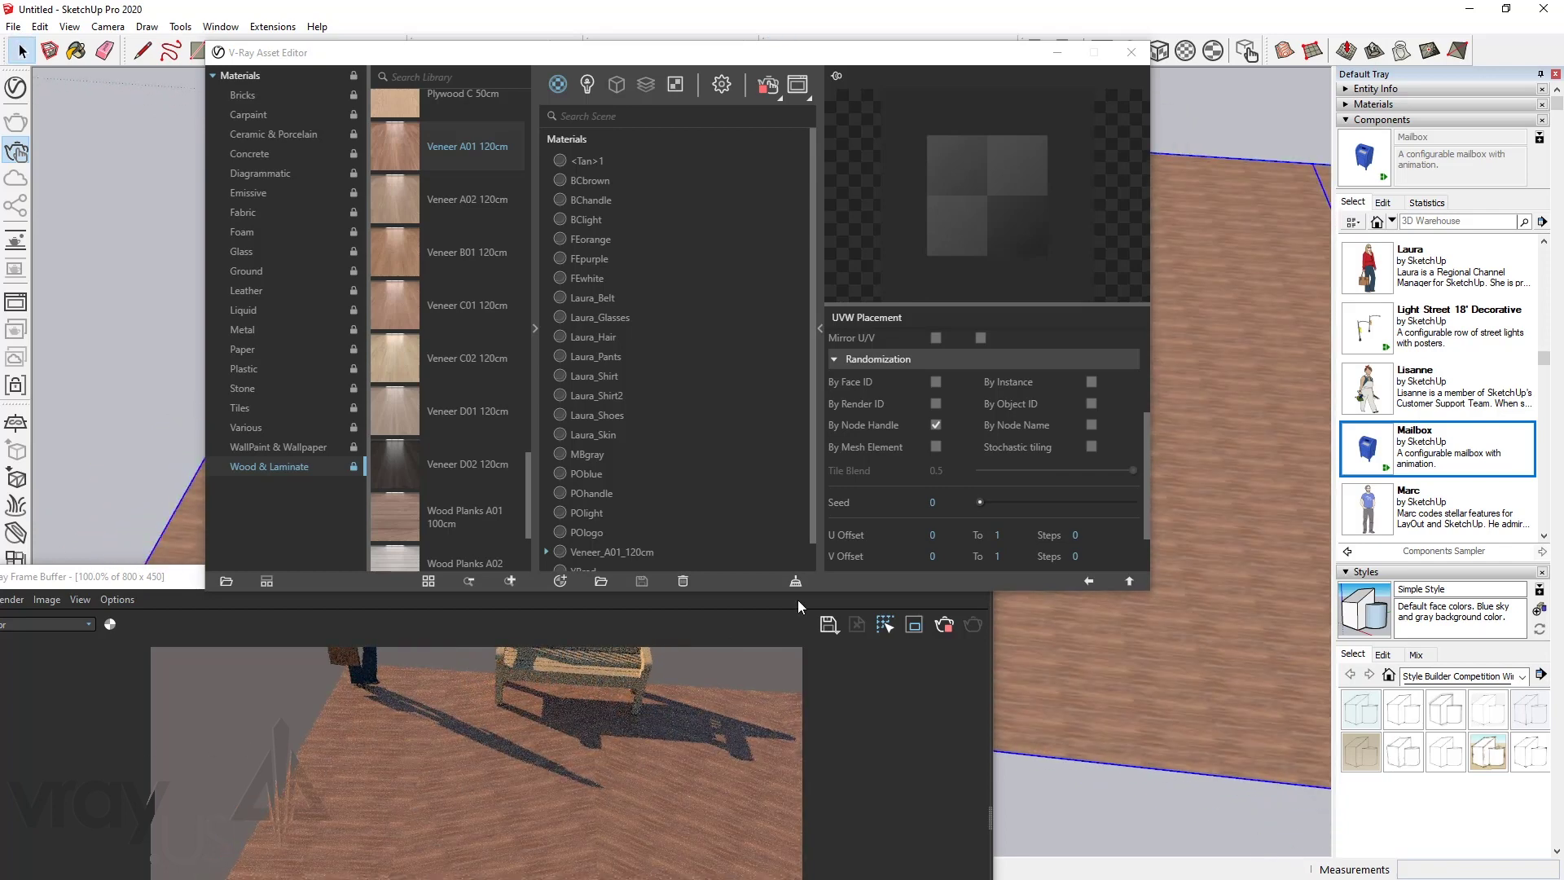
scroll(1106, 706, down, 1)
scroll(1104, 700, down, 2)
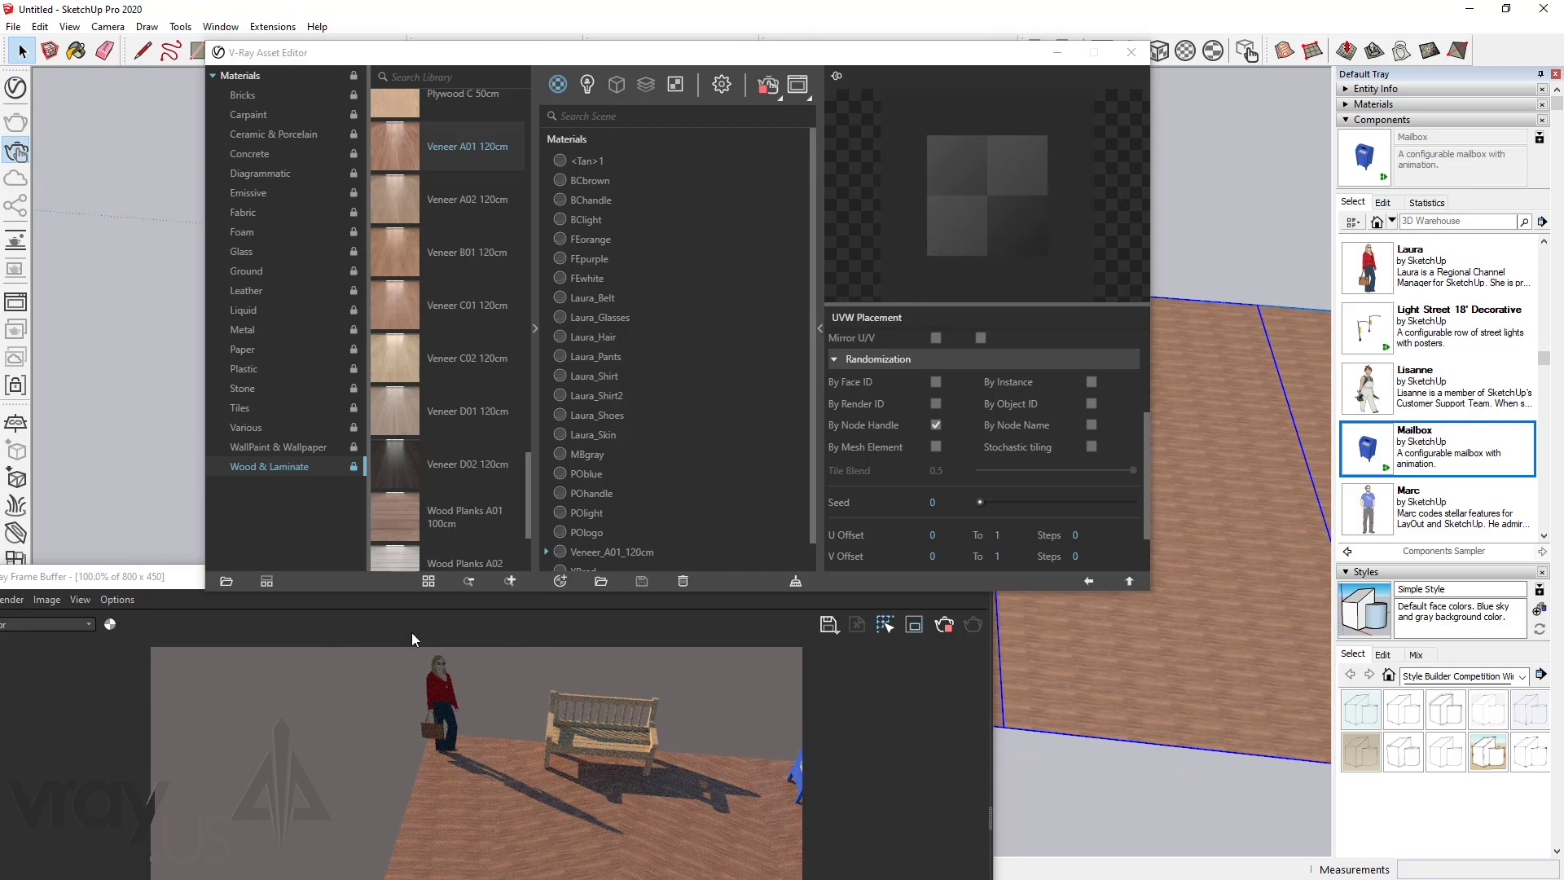
drag(258, 585, 110, 348)
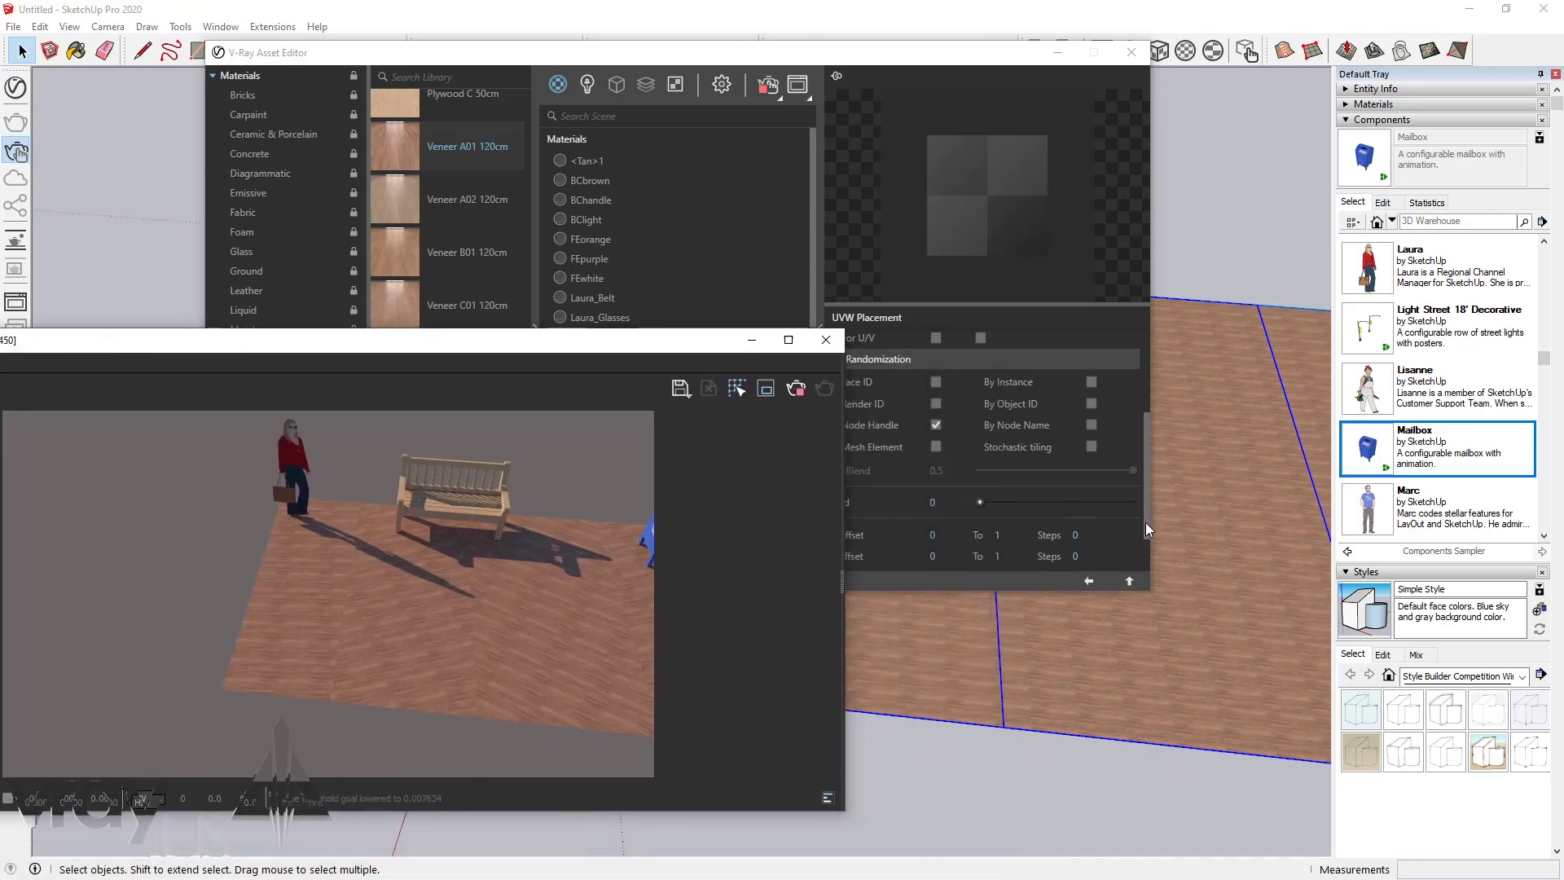
drag(1145, 528, 1145, 566)
Try a UV Rotation limit of 30, then set it back to 360
click(1002, 517)
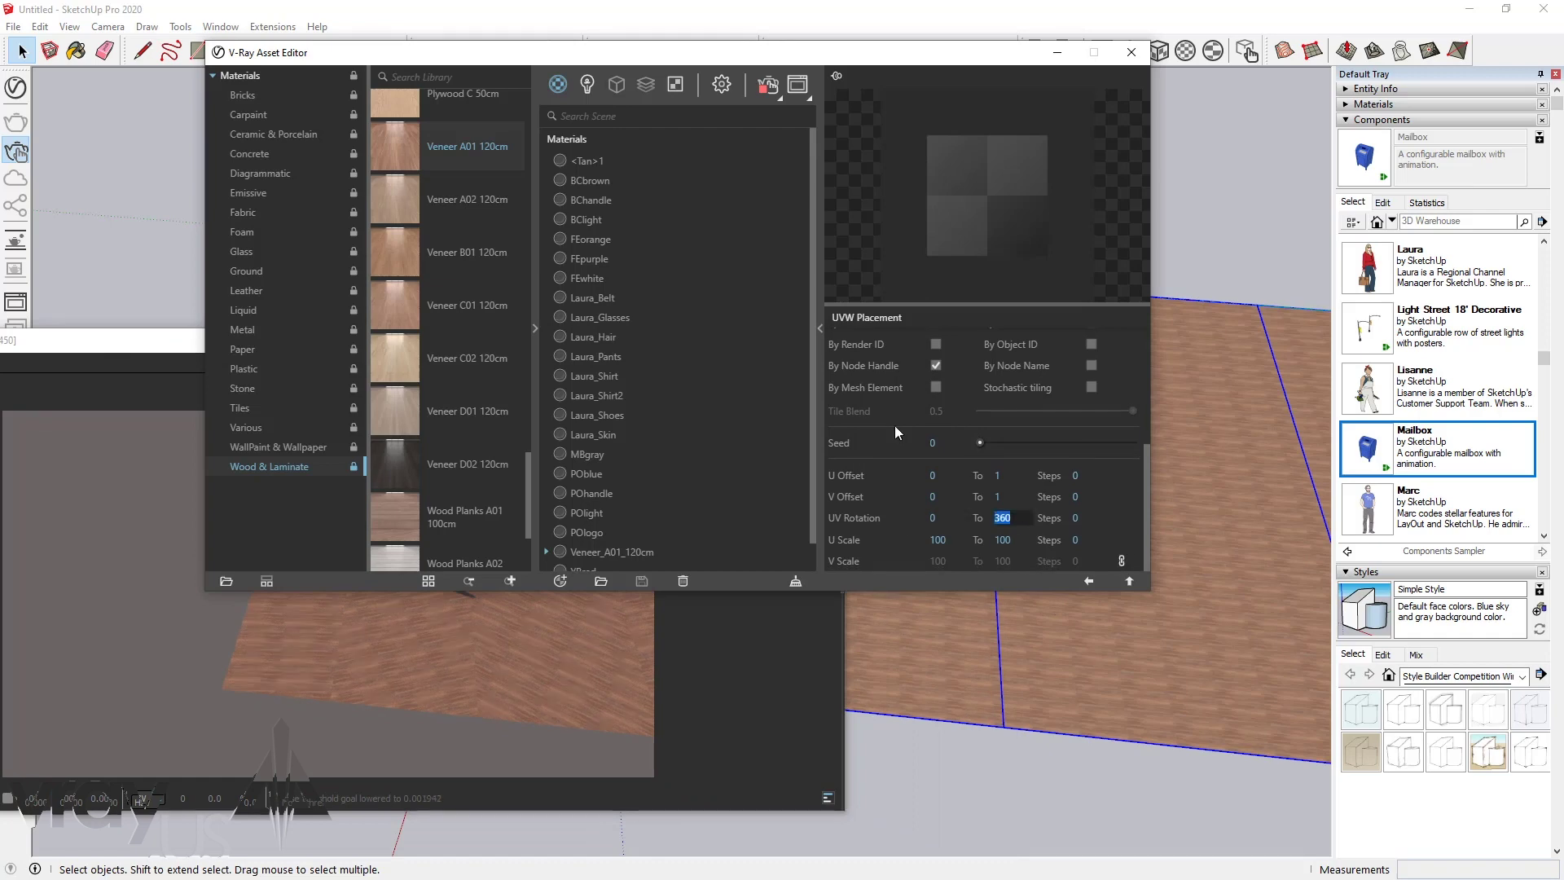
text(30)
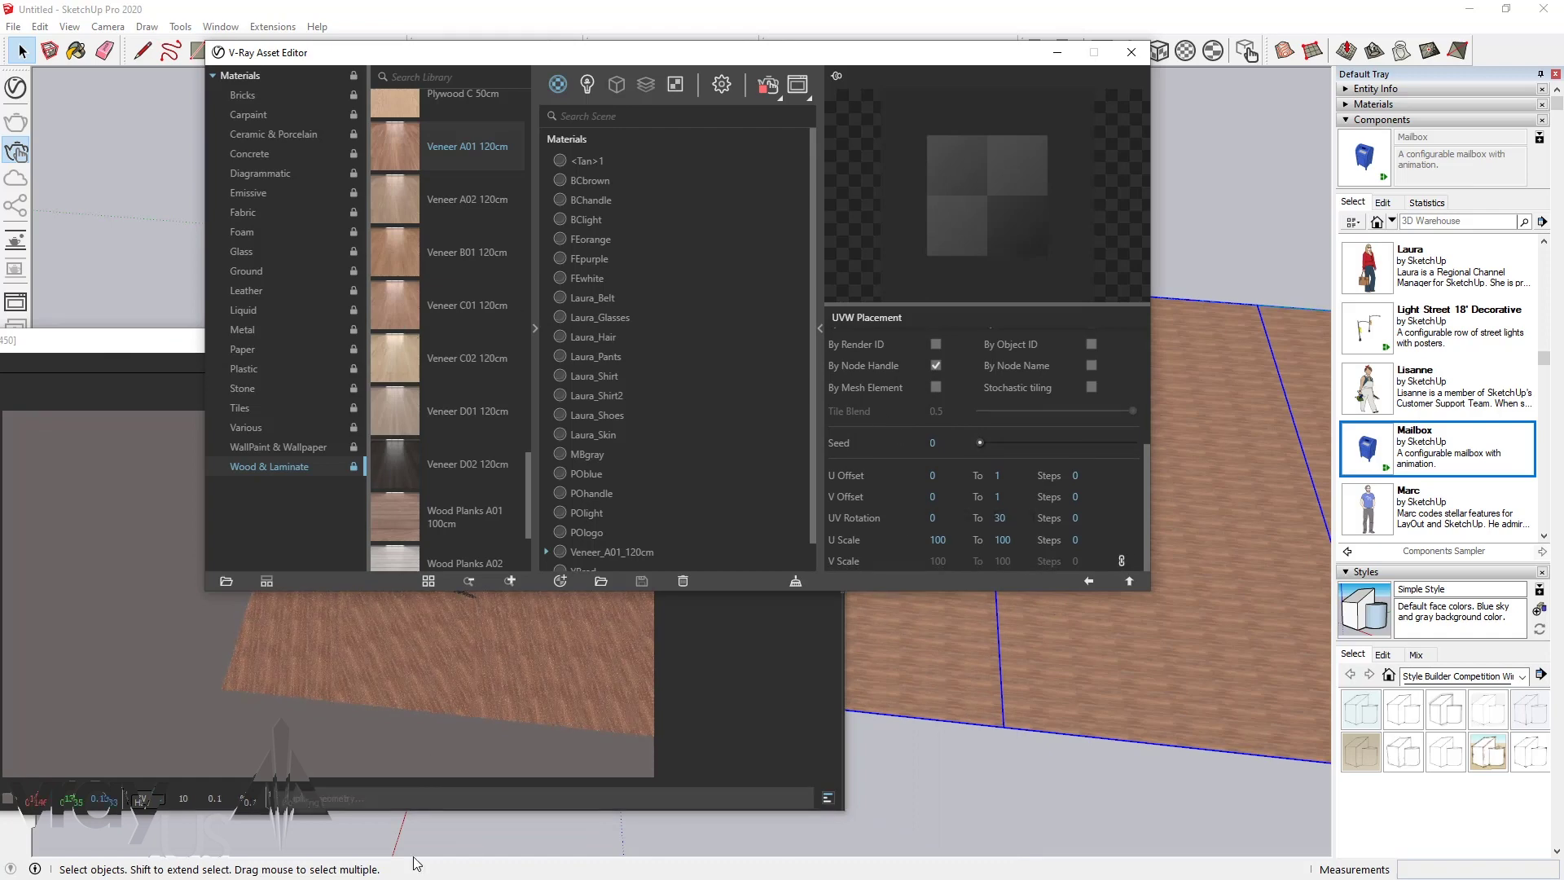
click(447, 668)
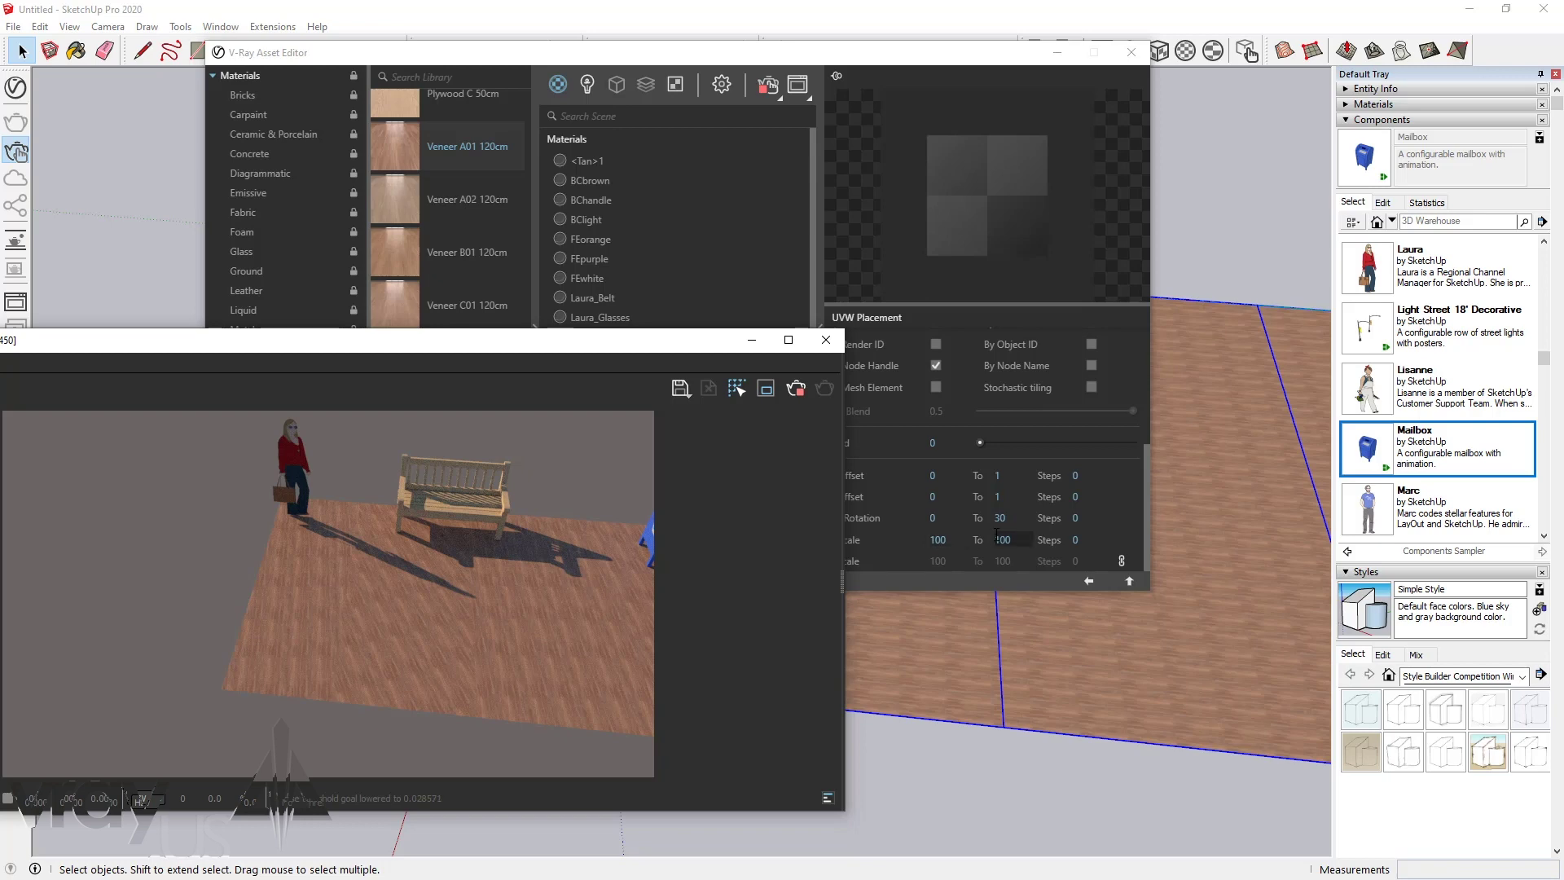
click(858, 422)
text(360)
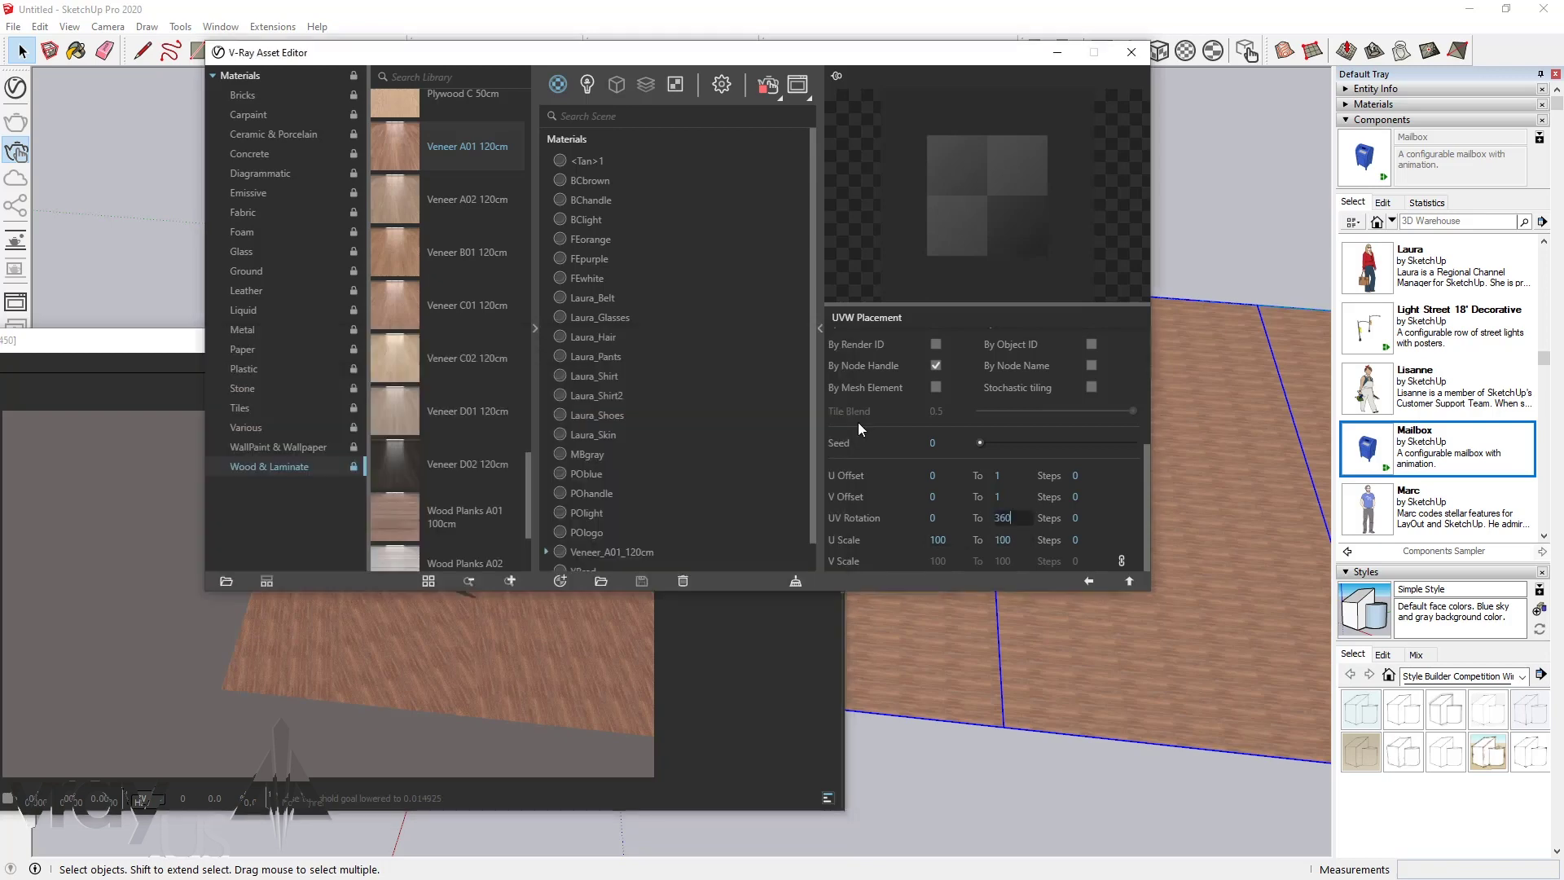
key(Return)
Test U Scale upper limits of 2000 and 400, then restore it to 100
key(Tab)
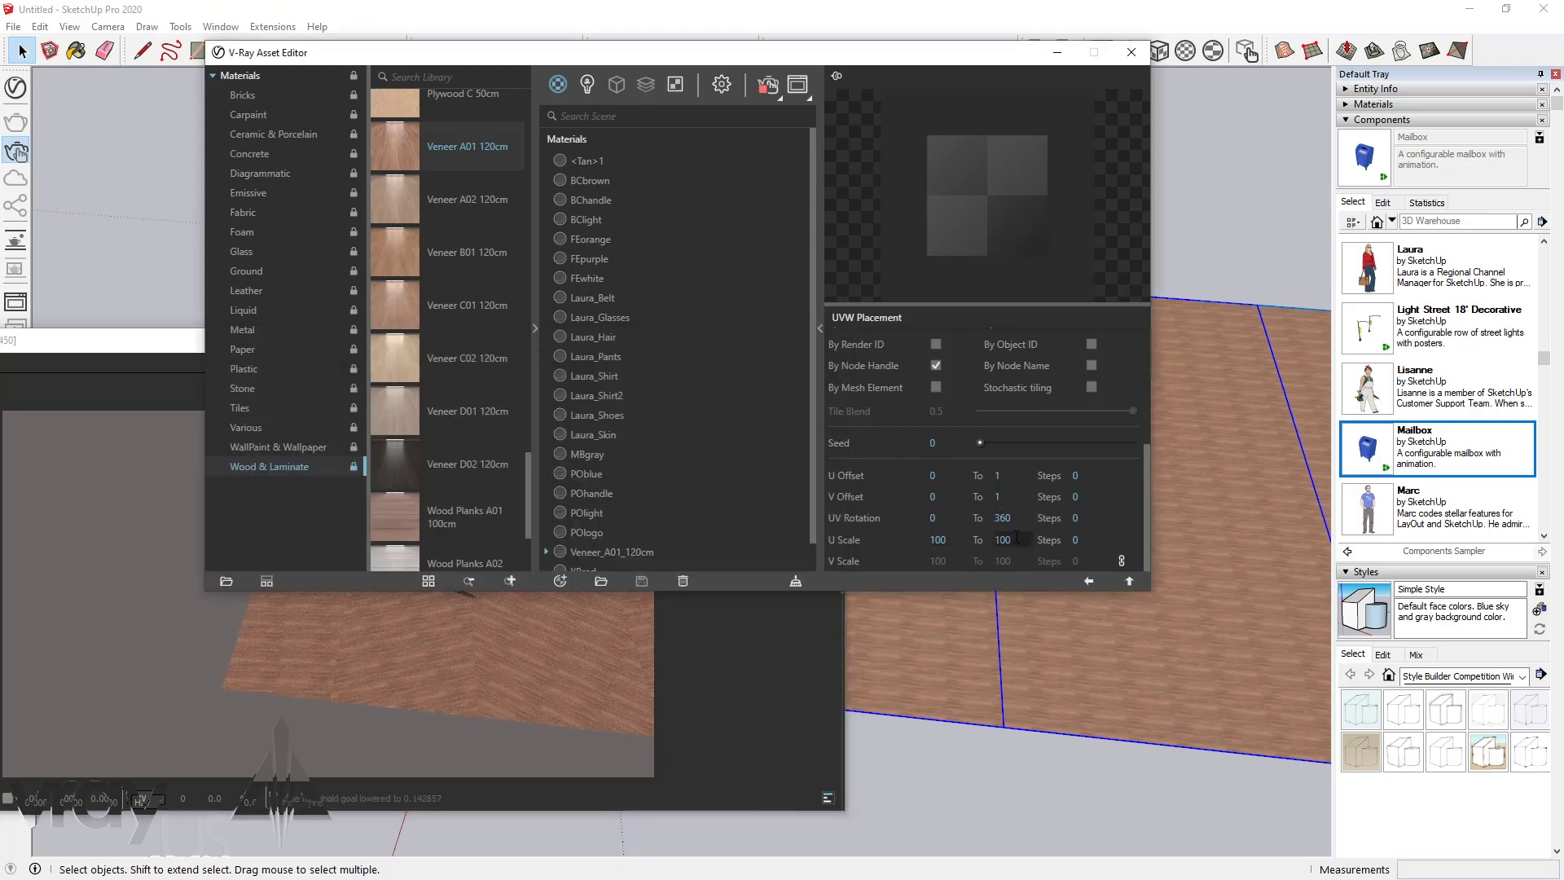
text(2000)
key(Return)
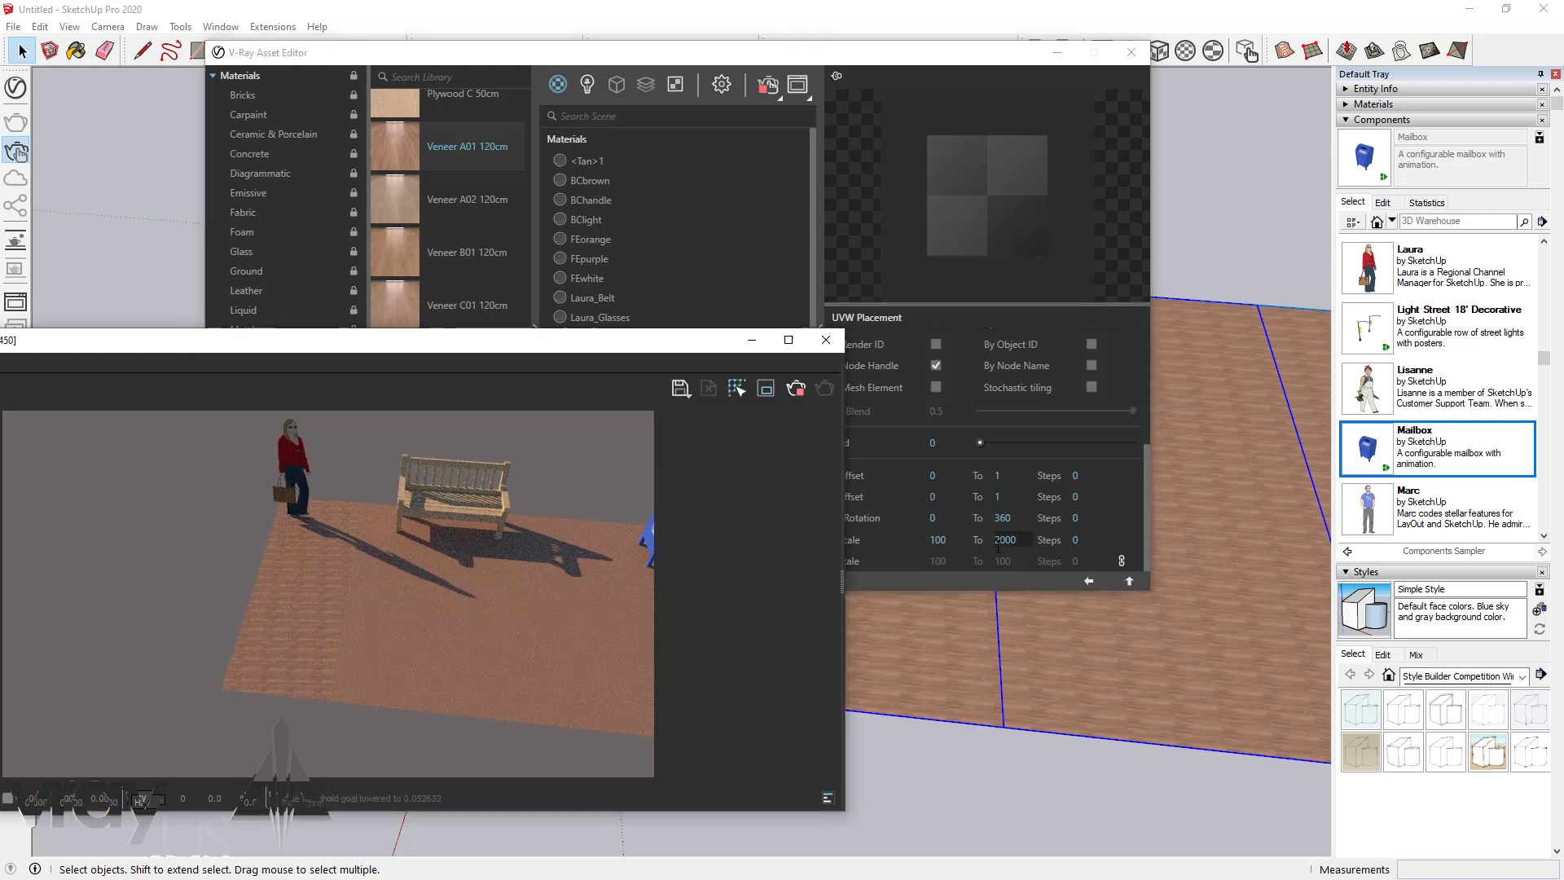
double_click(1003, 540)
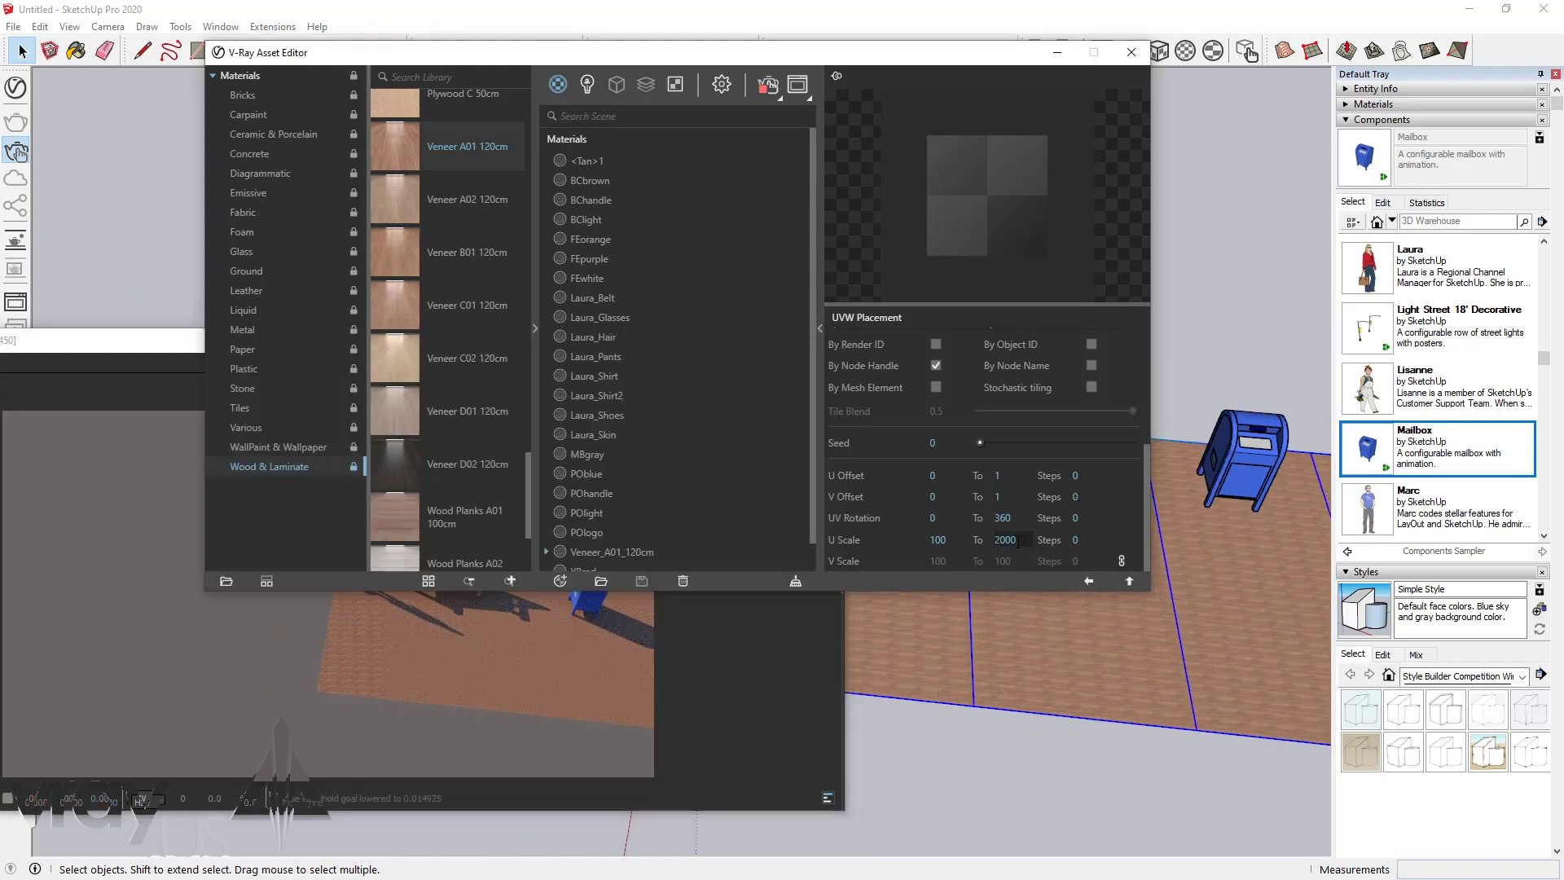
text(400)
key(Return)
double_click(1004, 540)
text(100)
key(Return)
Replace By Node Handle randomization with stochastic tiling and center the render view to check
click(936, 366)
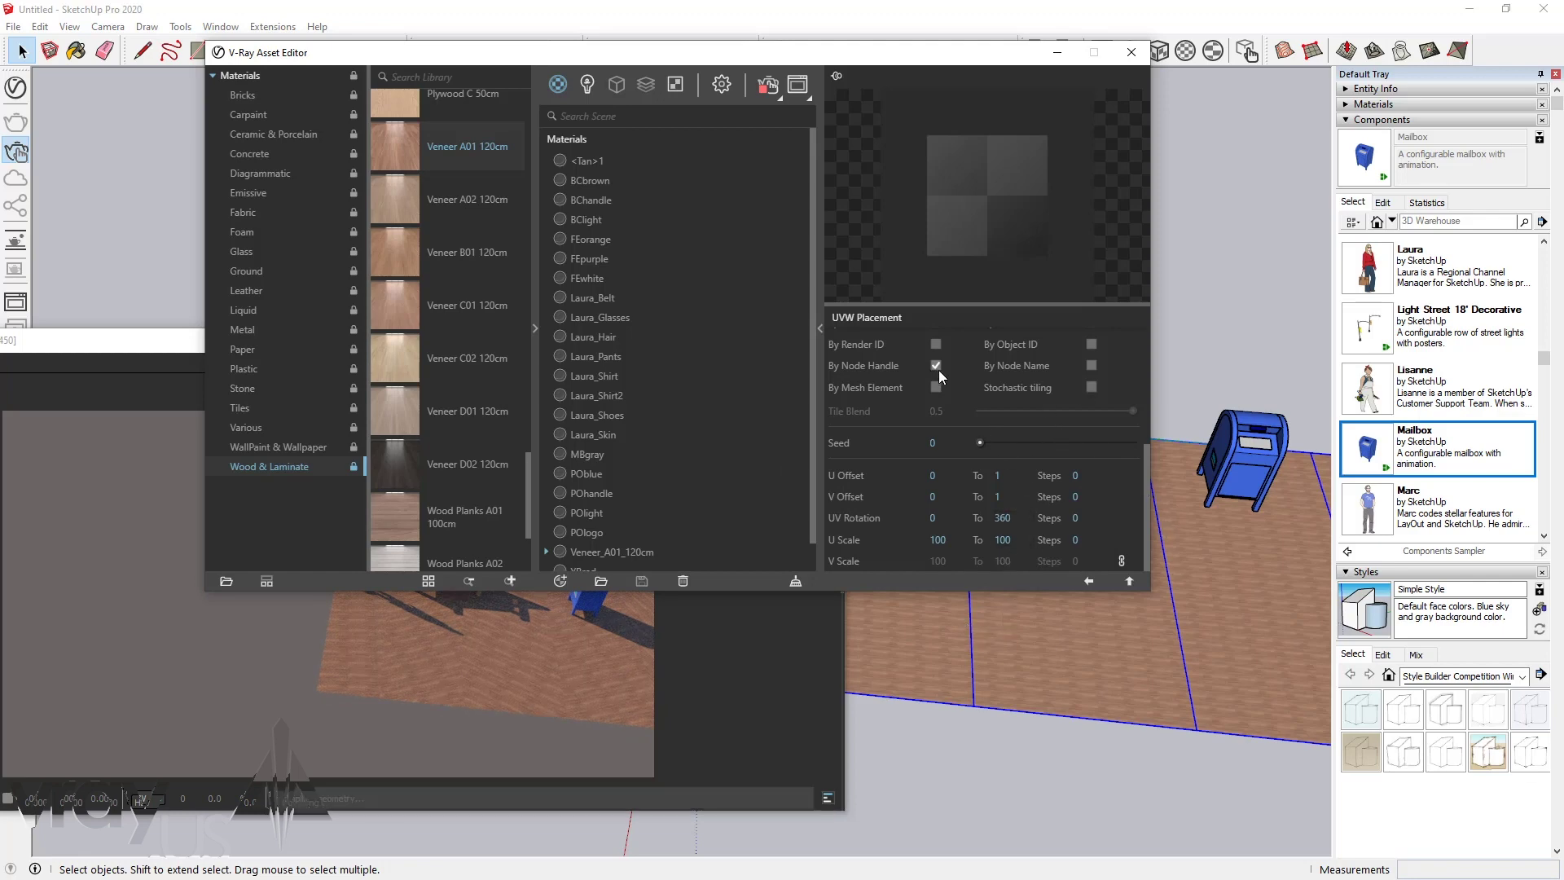
click(1090, 387)
scroll(1080, 658, up, 2)
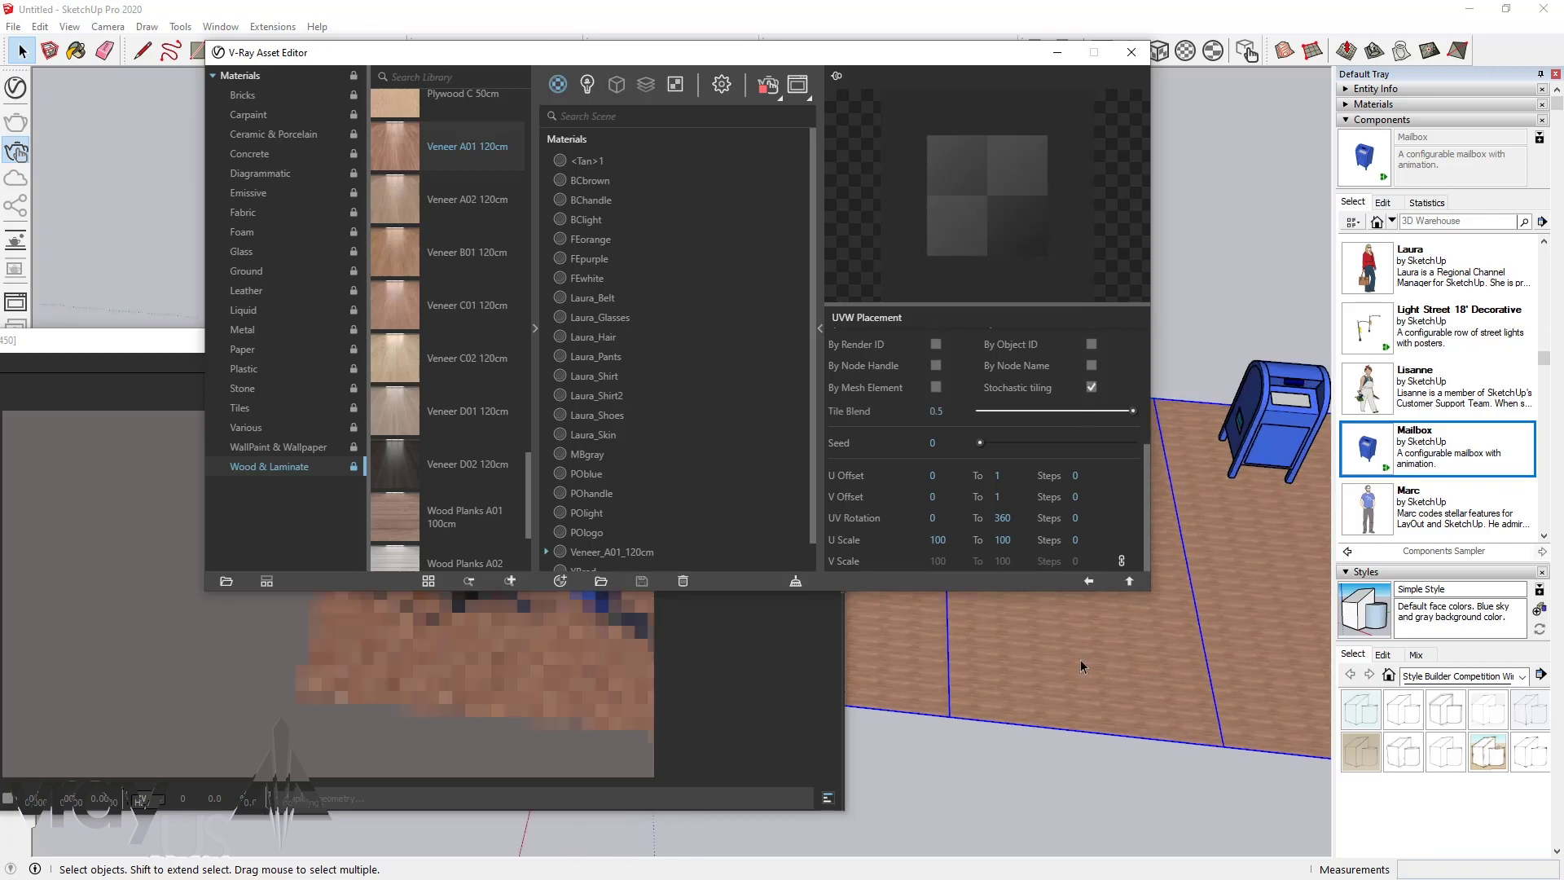
scroll(1237, 667, up, 2)
scroll(1236, 666, up, 1)
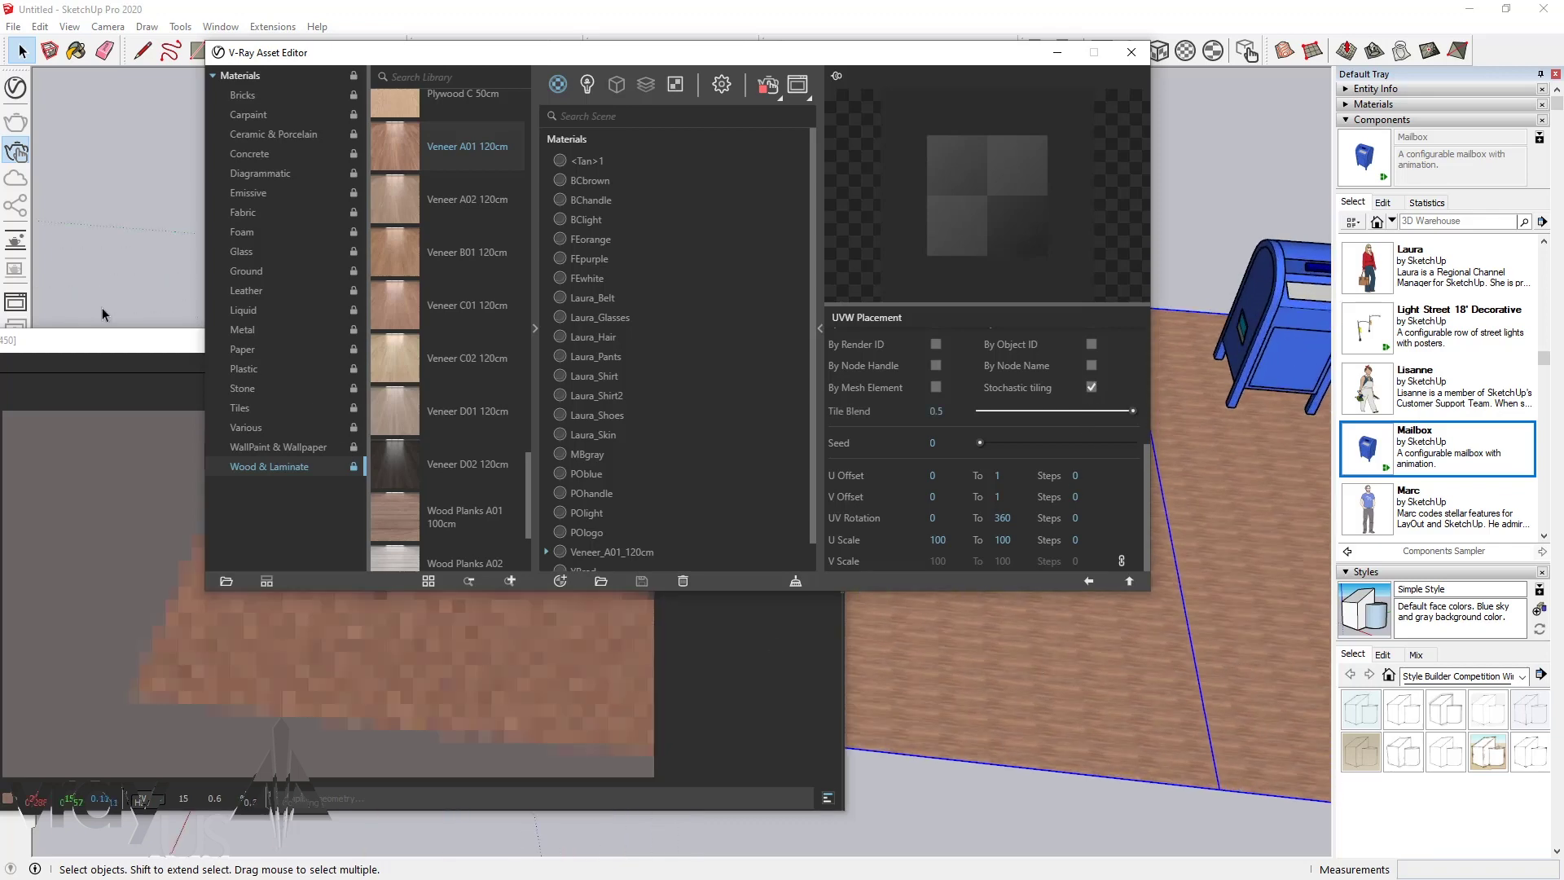
click(135, 343)
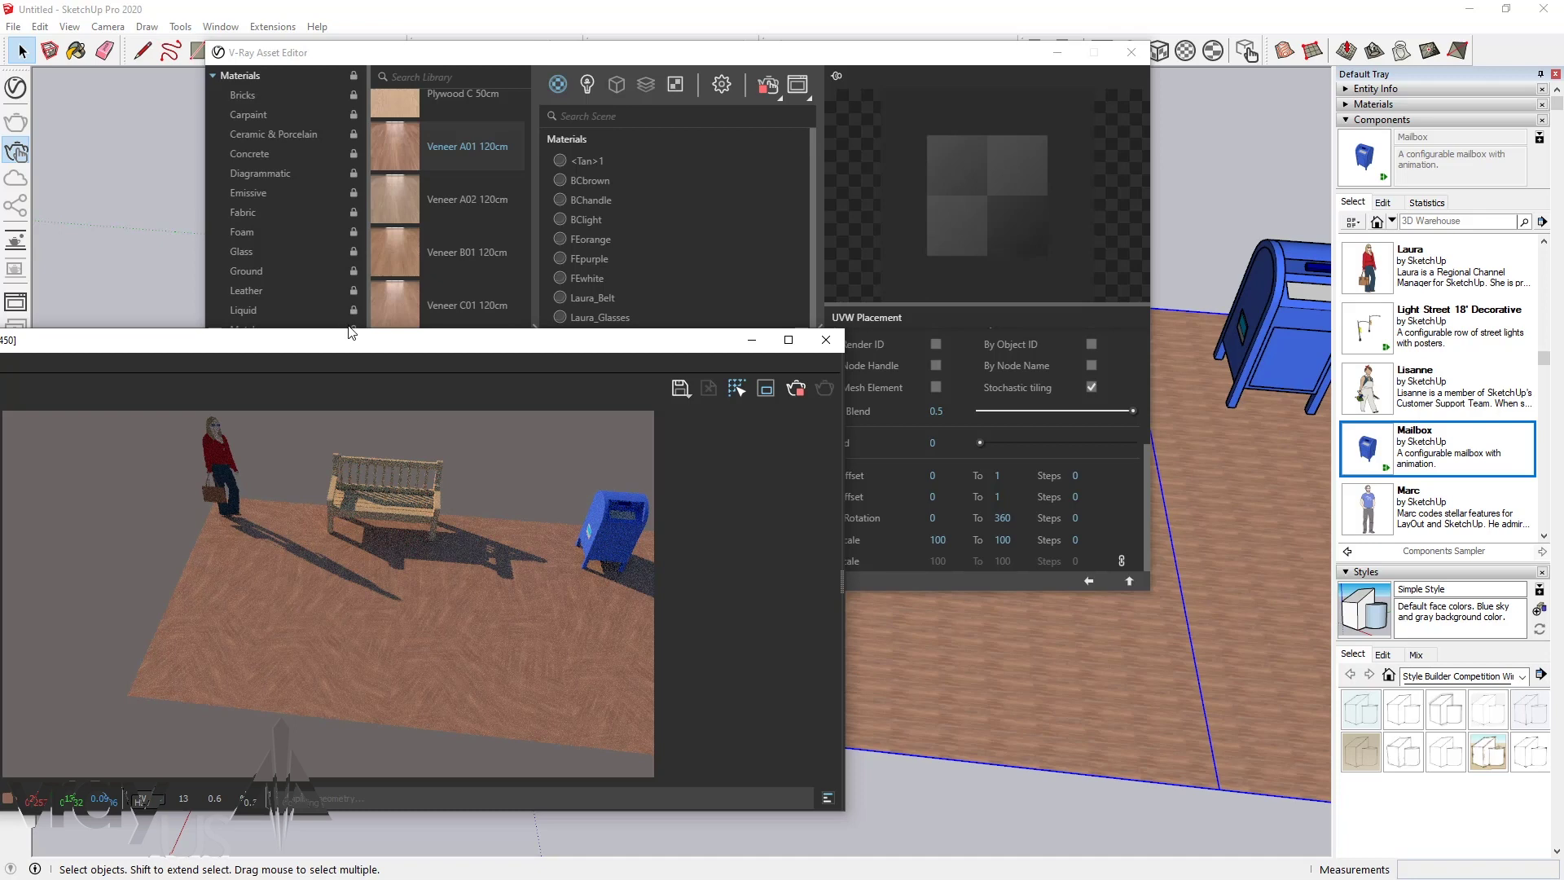
drag(352, 342, 668, 200)
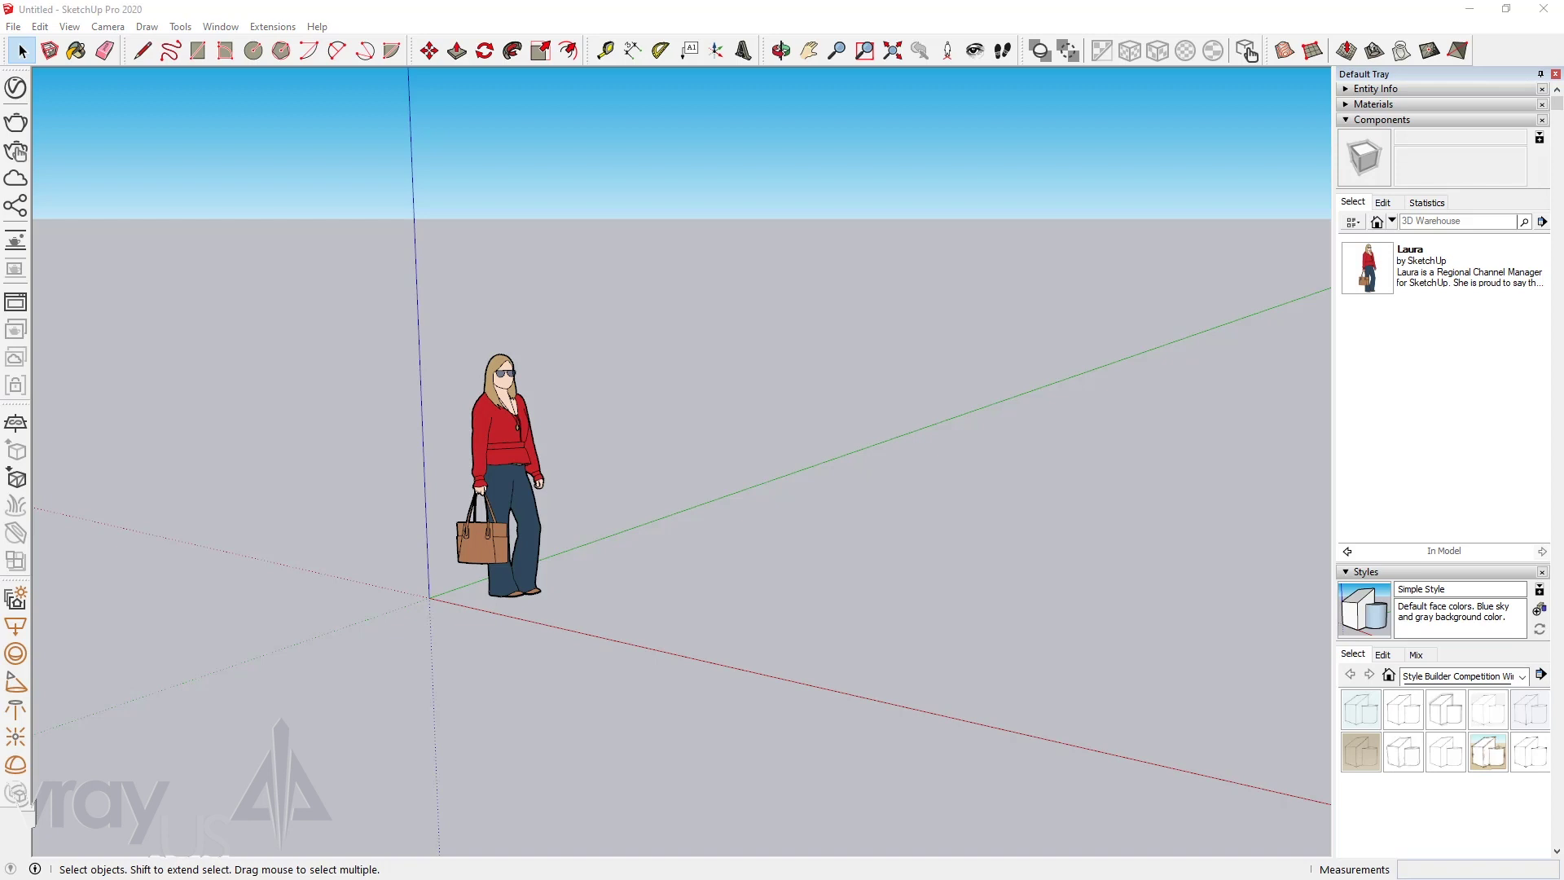
Add a Generic material from the Materials list and view its extra layer options
click(15, 87)
drag(144, 221, 735, 190)
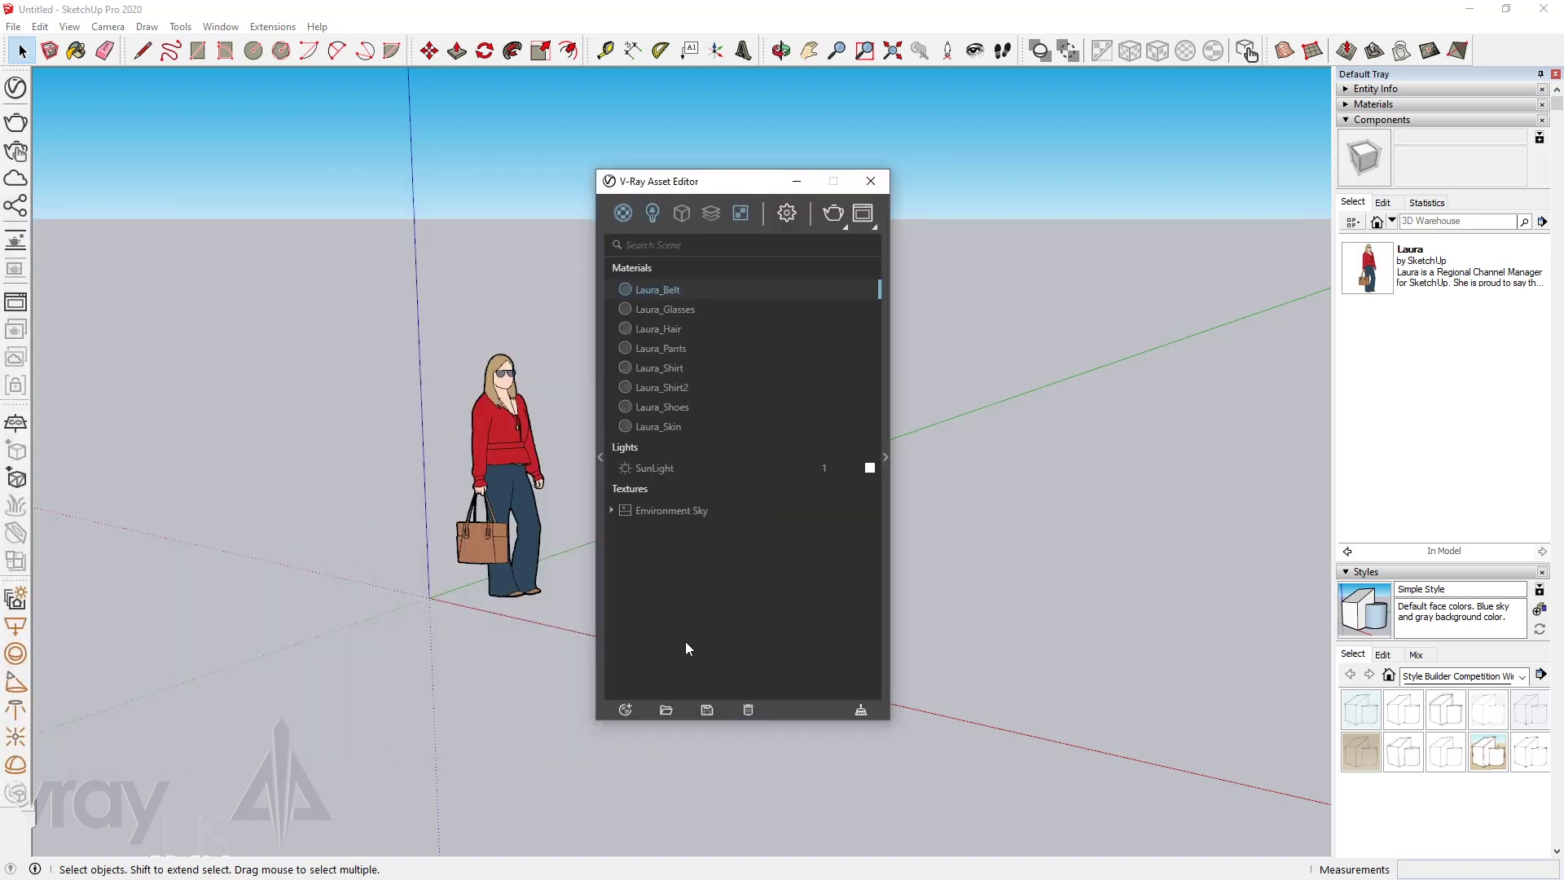
click(625, 216)
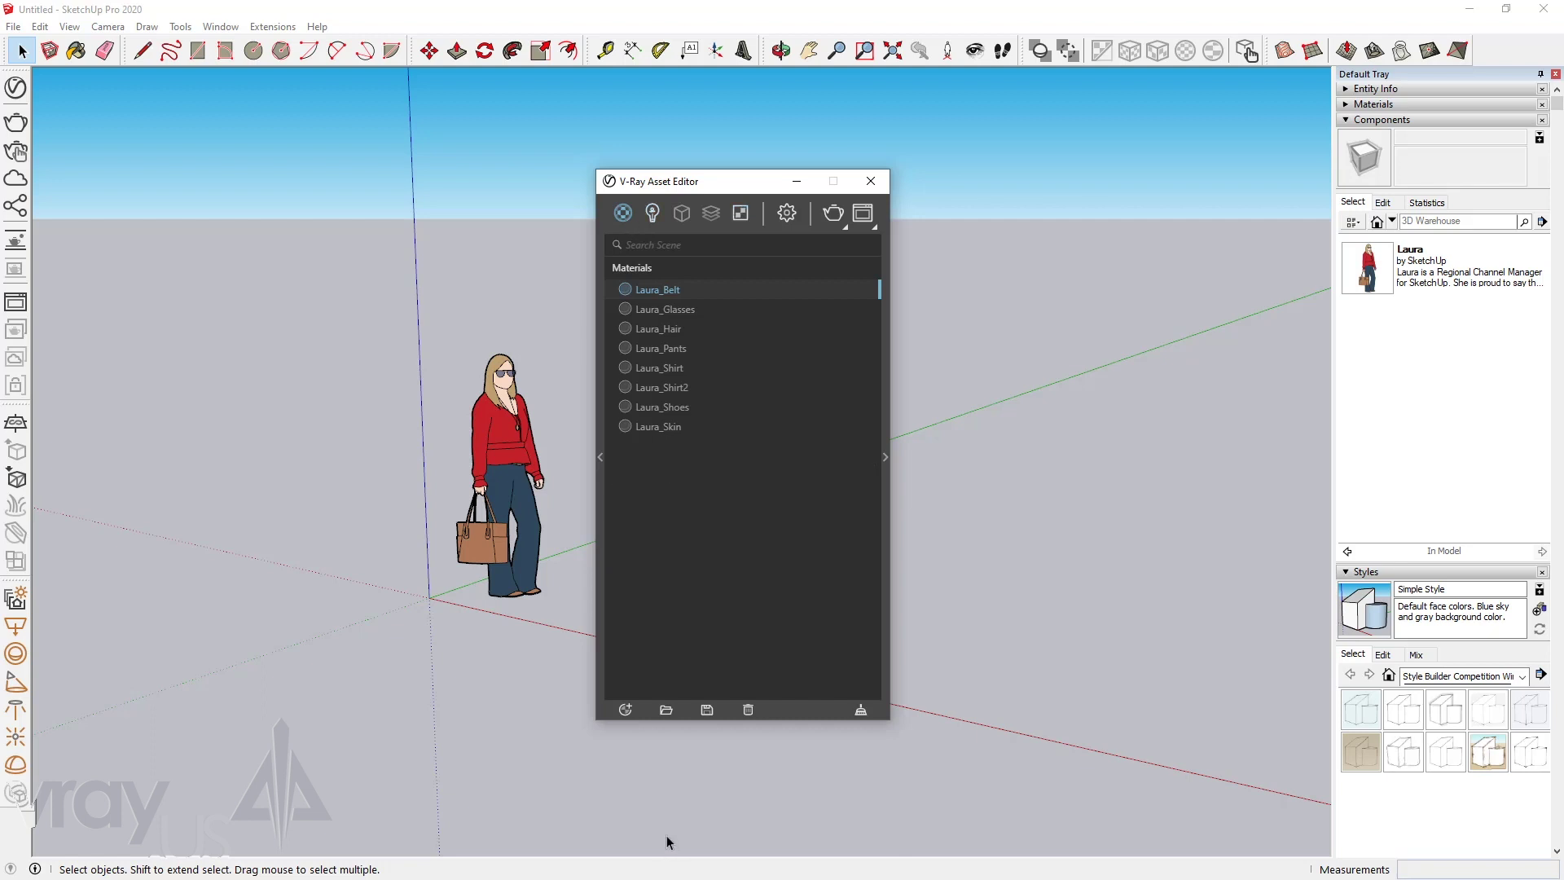
click(625, 711)
mouse_move(660, 688)
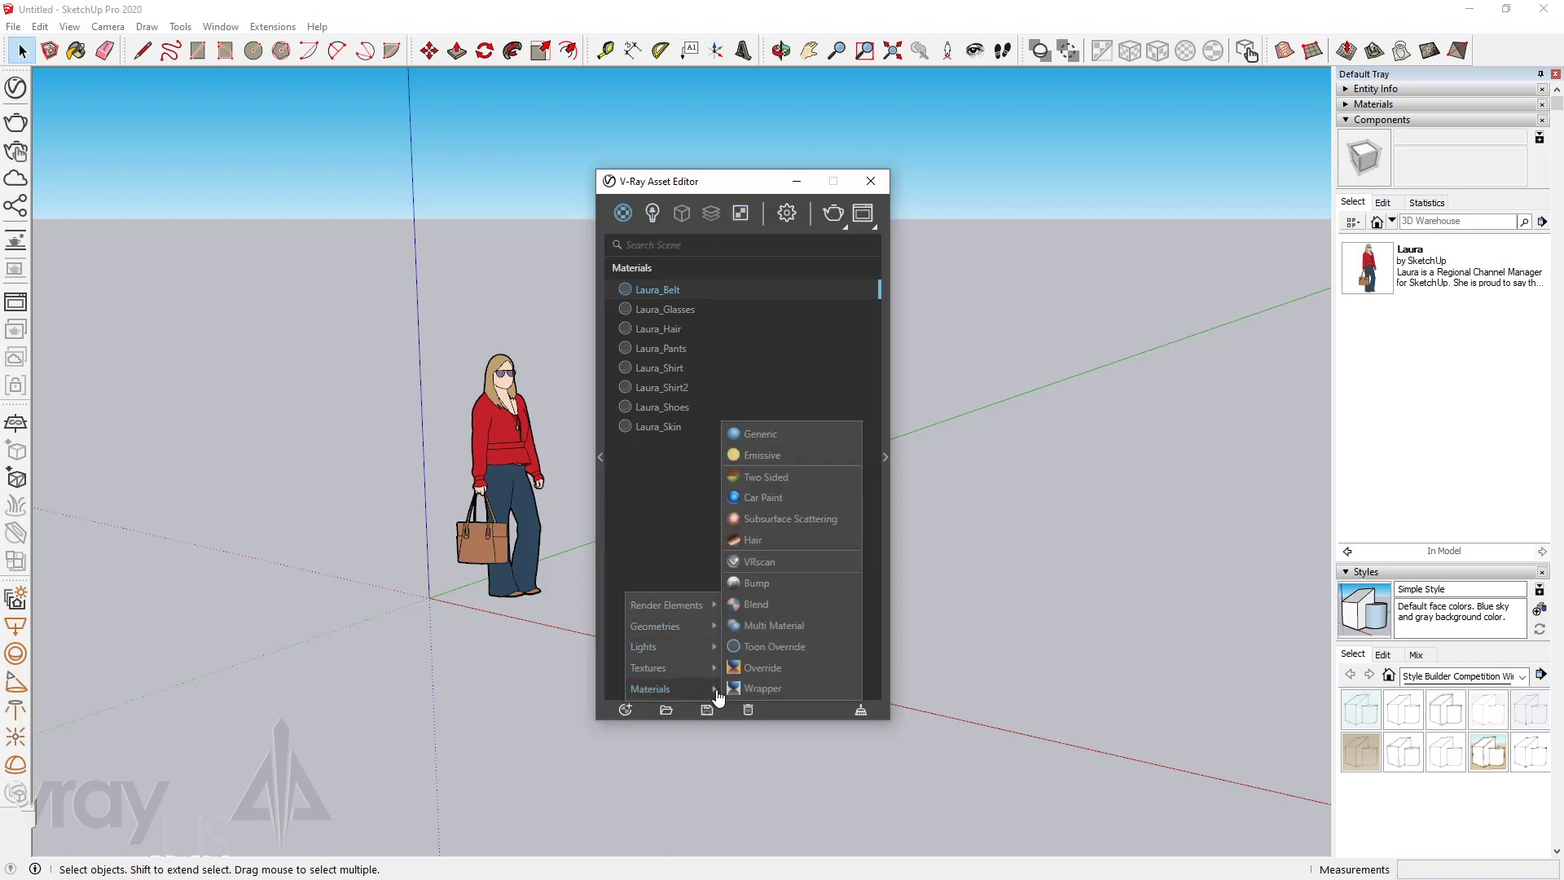
click(797, 437)
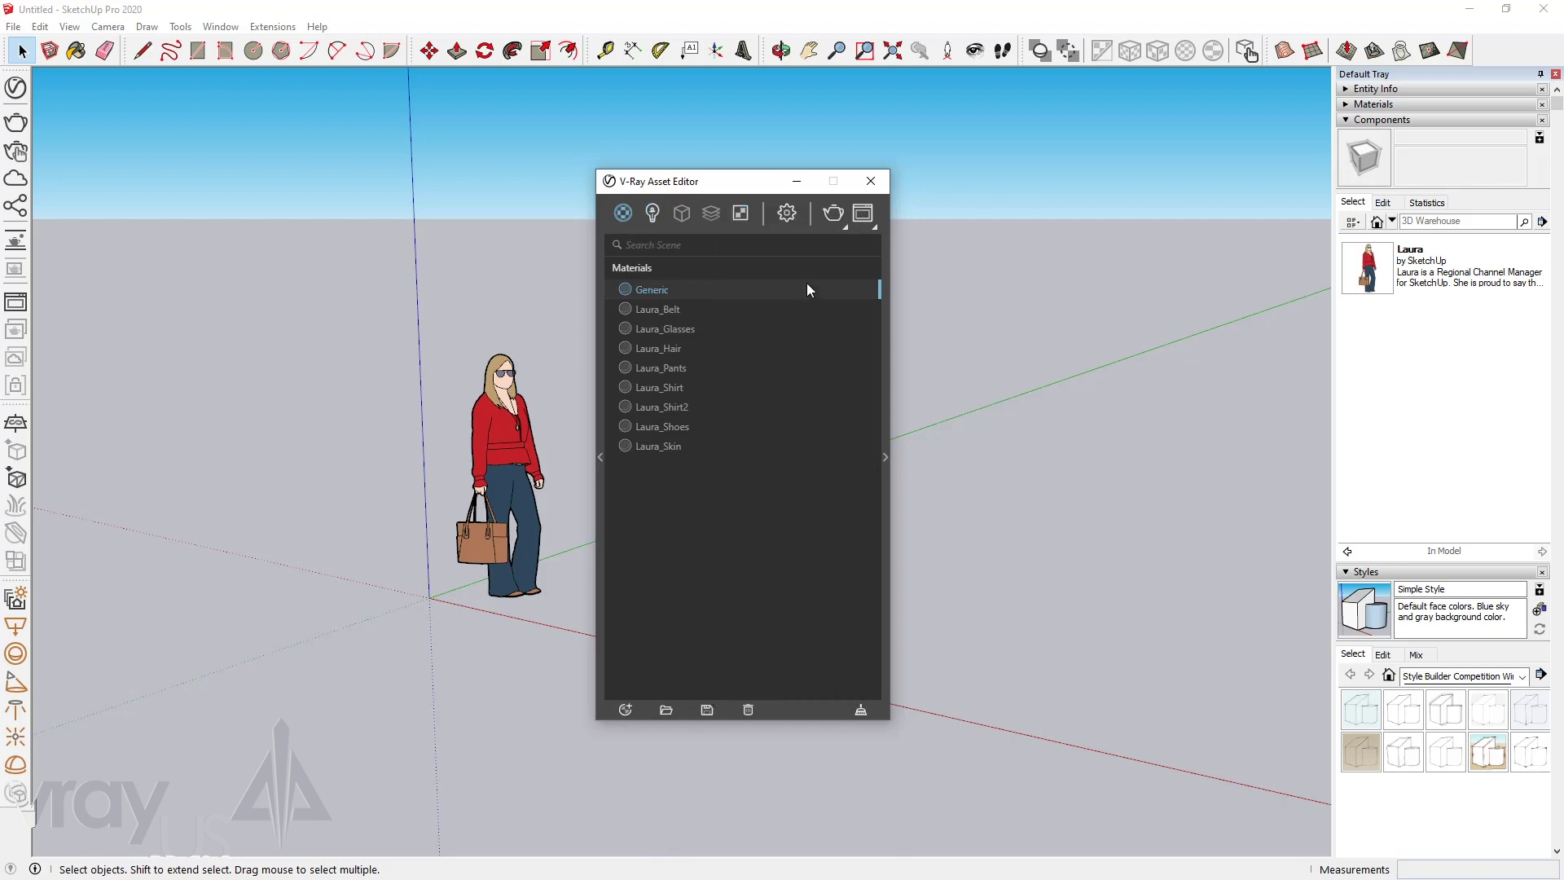
click(886, 427)
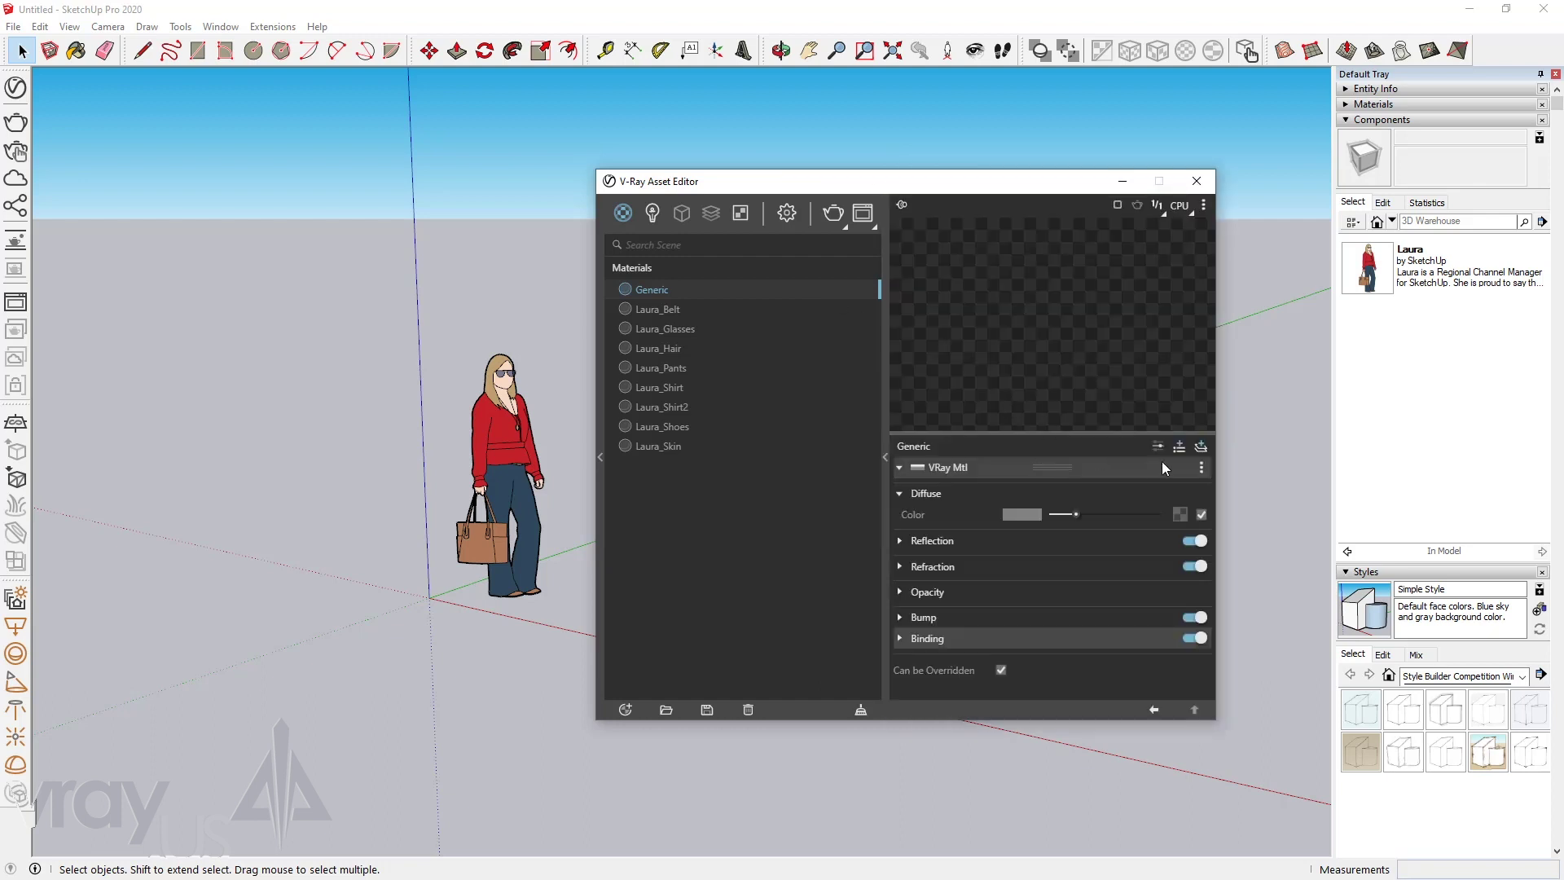
click(1179, 447)
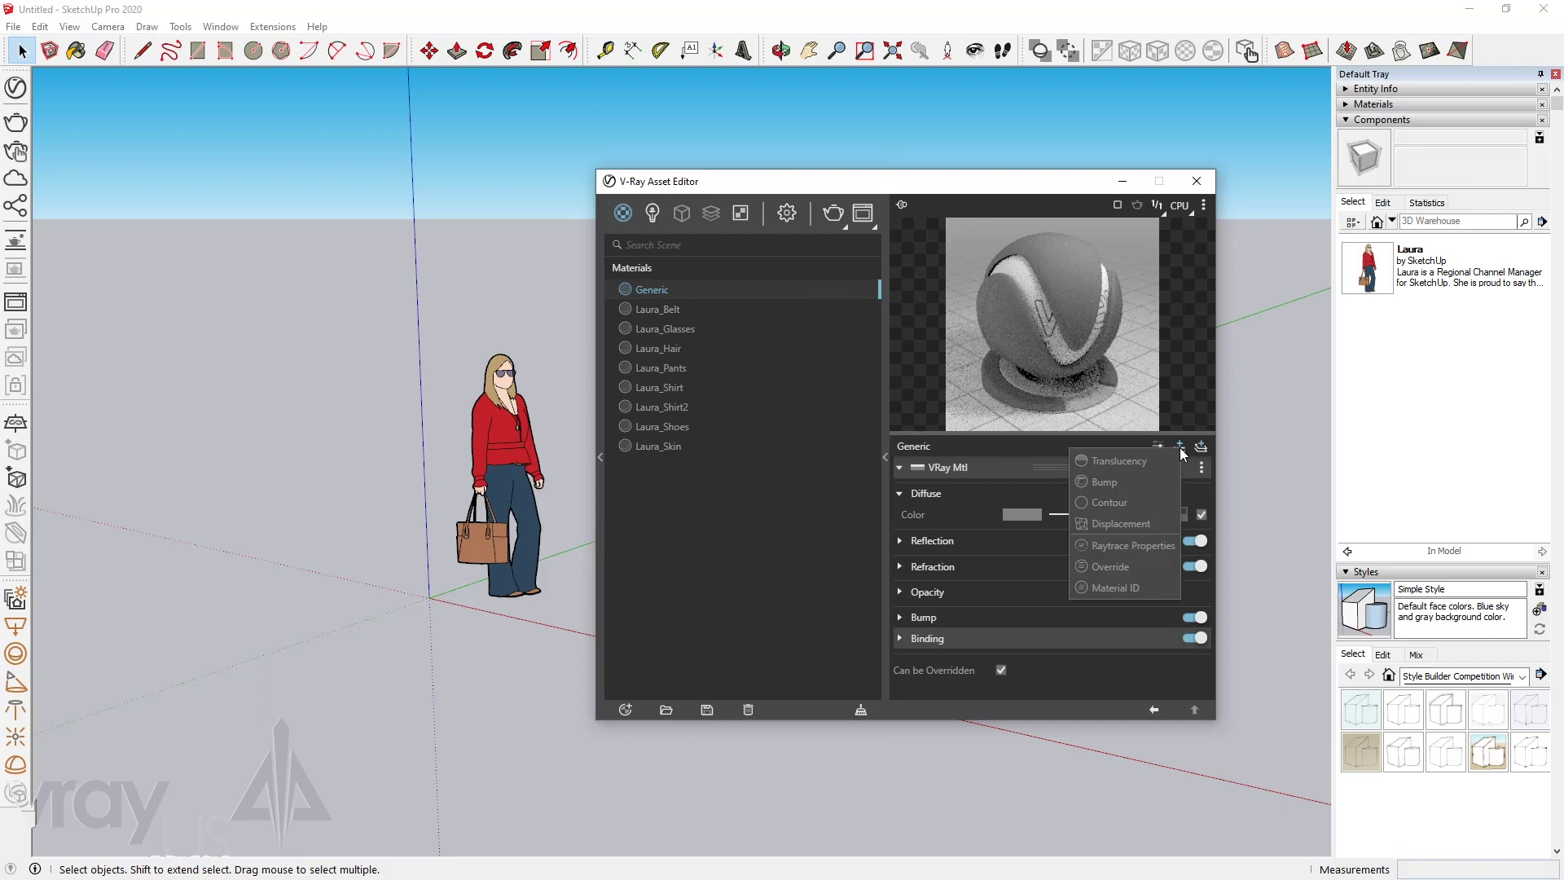
Draw a large circle centred on the origin around the figure
click(16, 88)
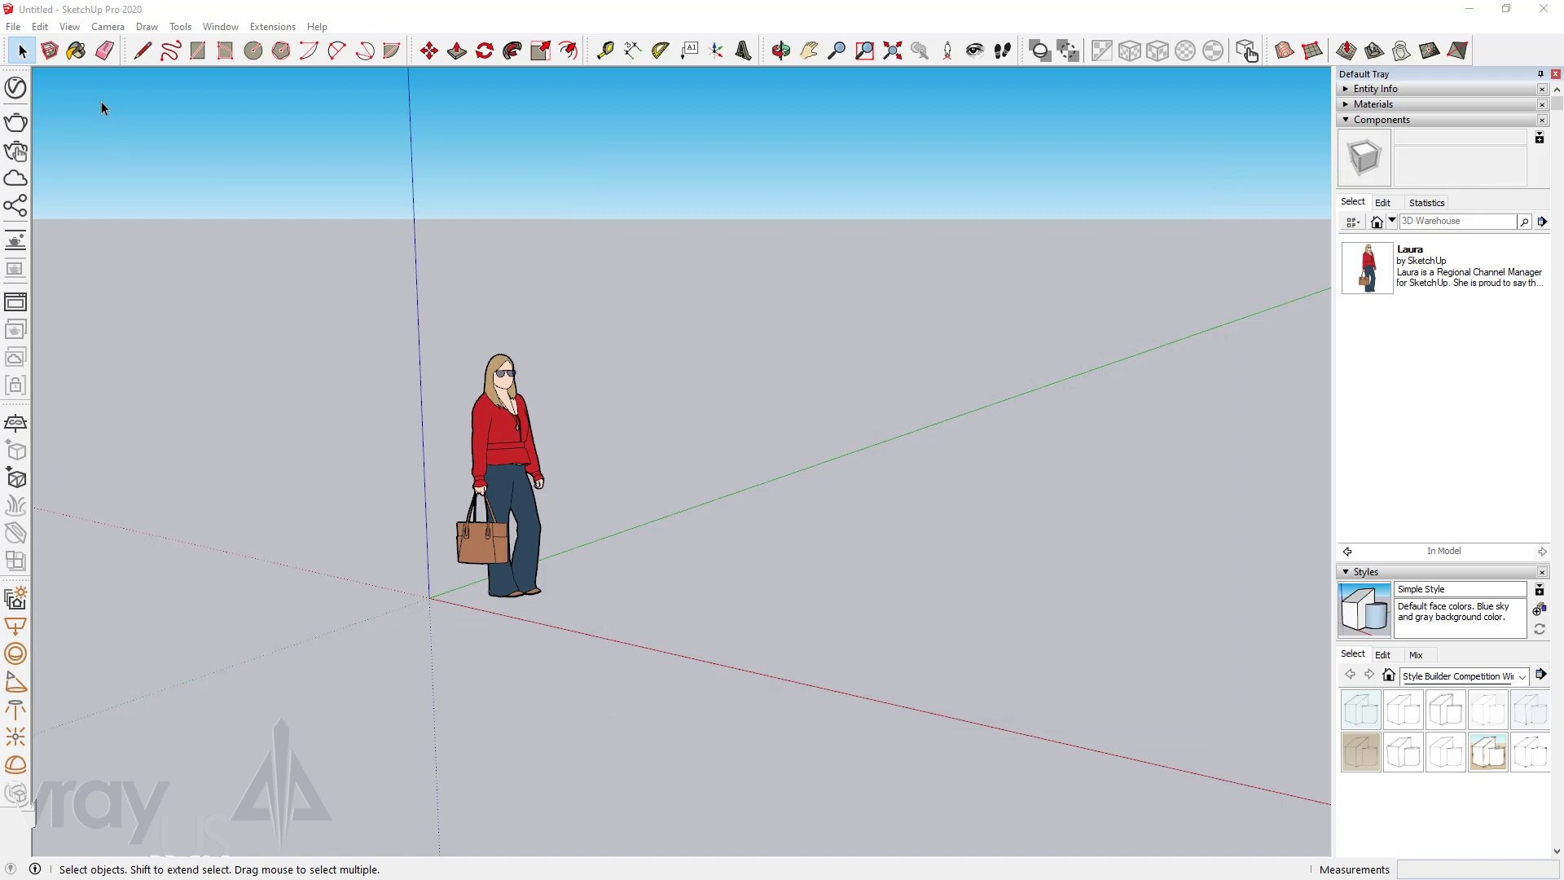
key(c)
click(429, 598)
click(1013, 702)
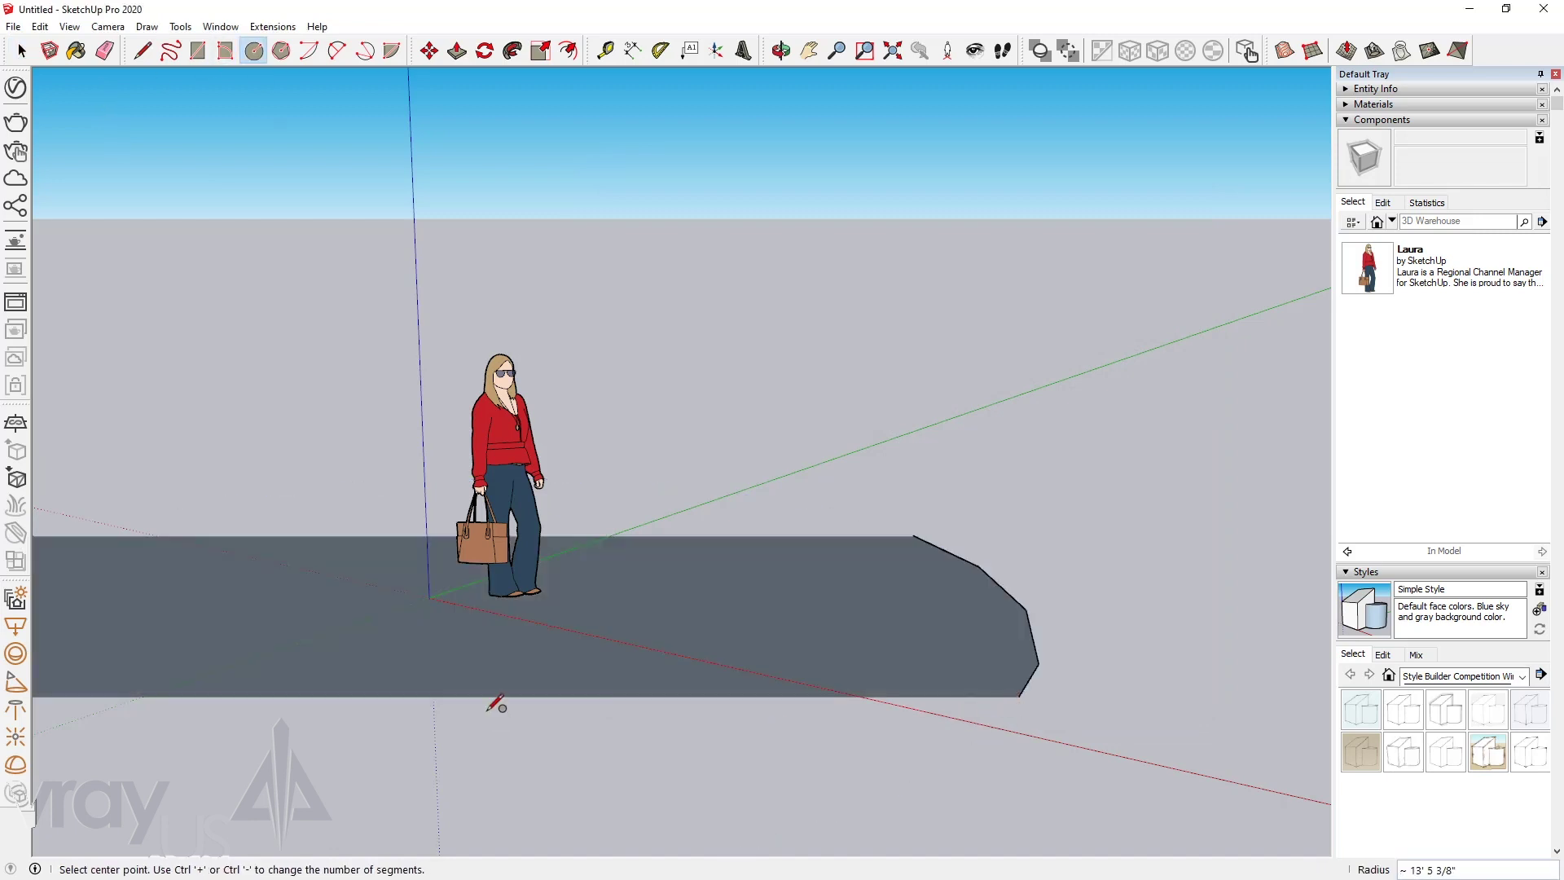
scroll(768, 558, down, 5)
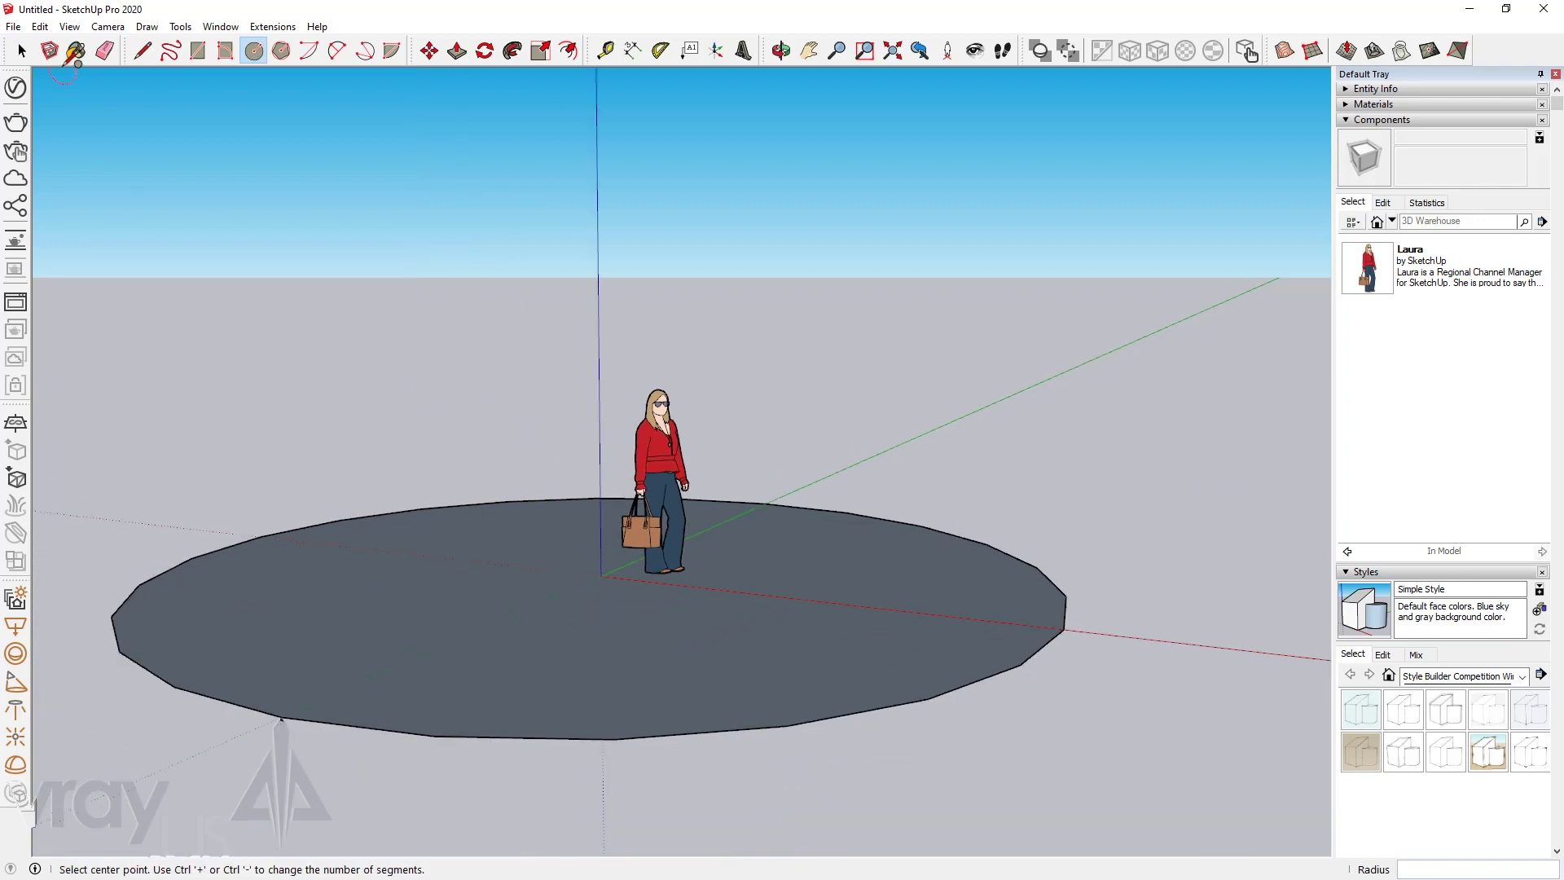
Make the circle a group and attach a V-Ray Displacement to it
key(space)
double_click(408, 621)
right_click(407, 621)
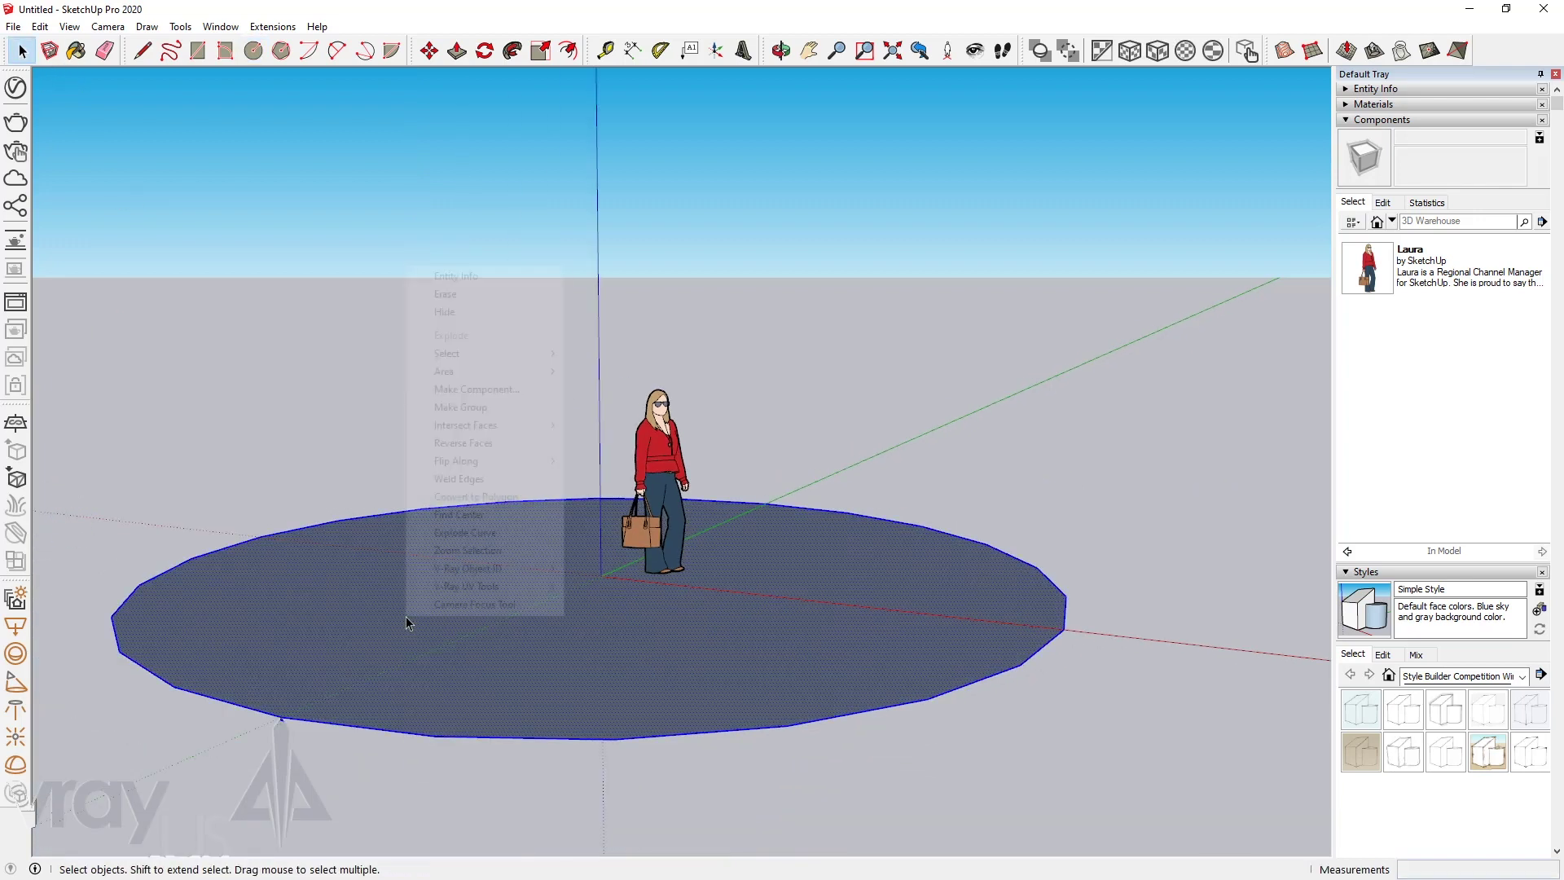
click(472, 407)
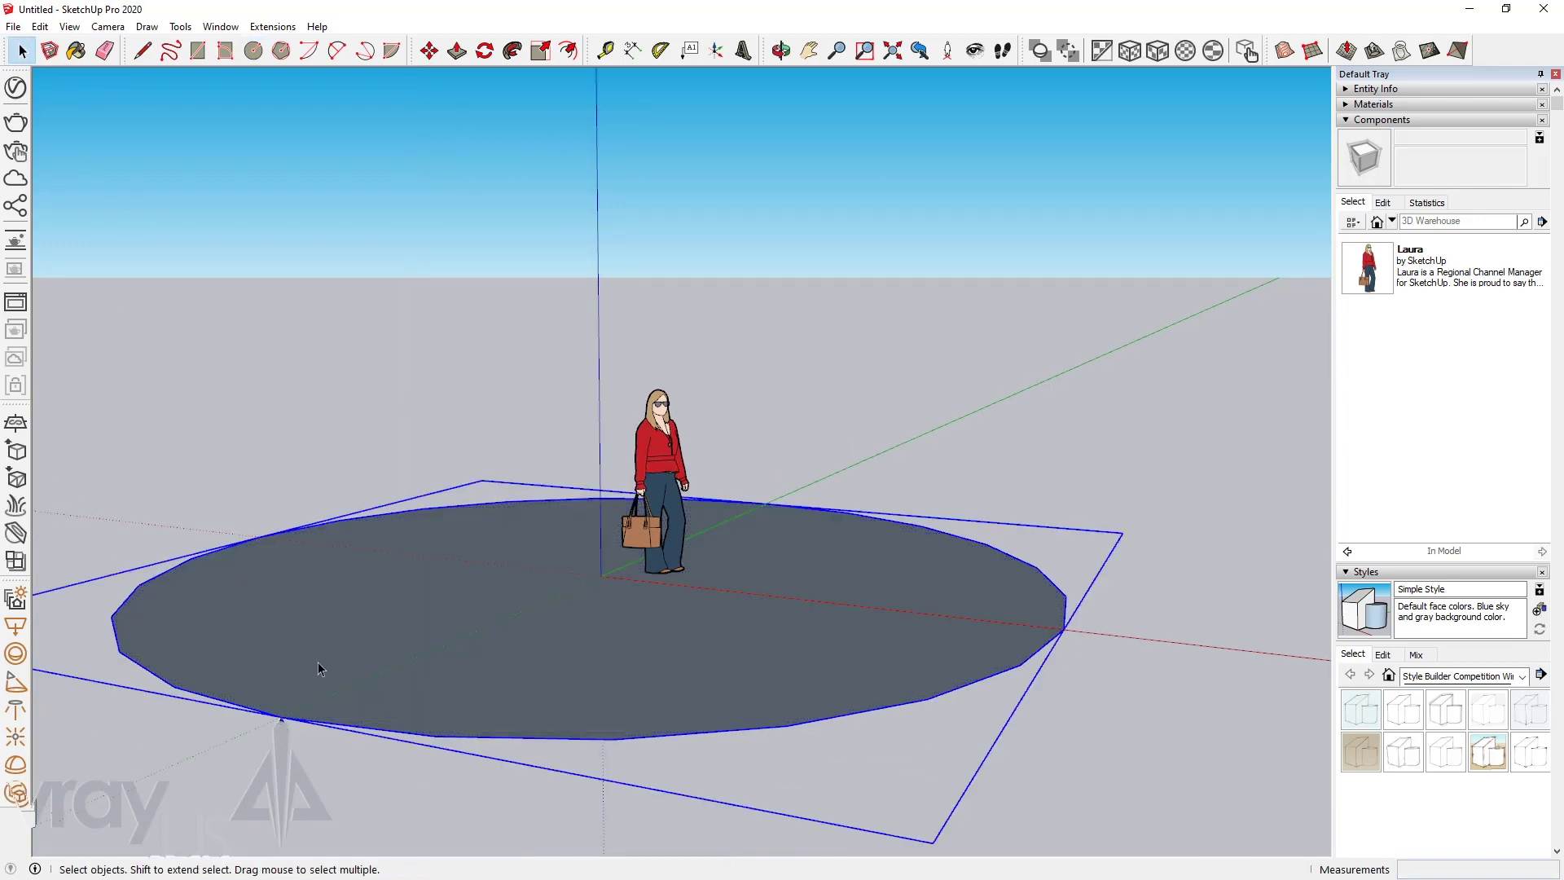
click(25, 562)
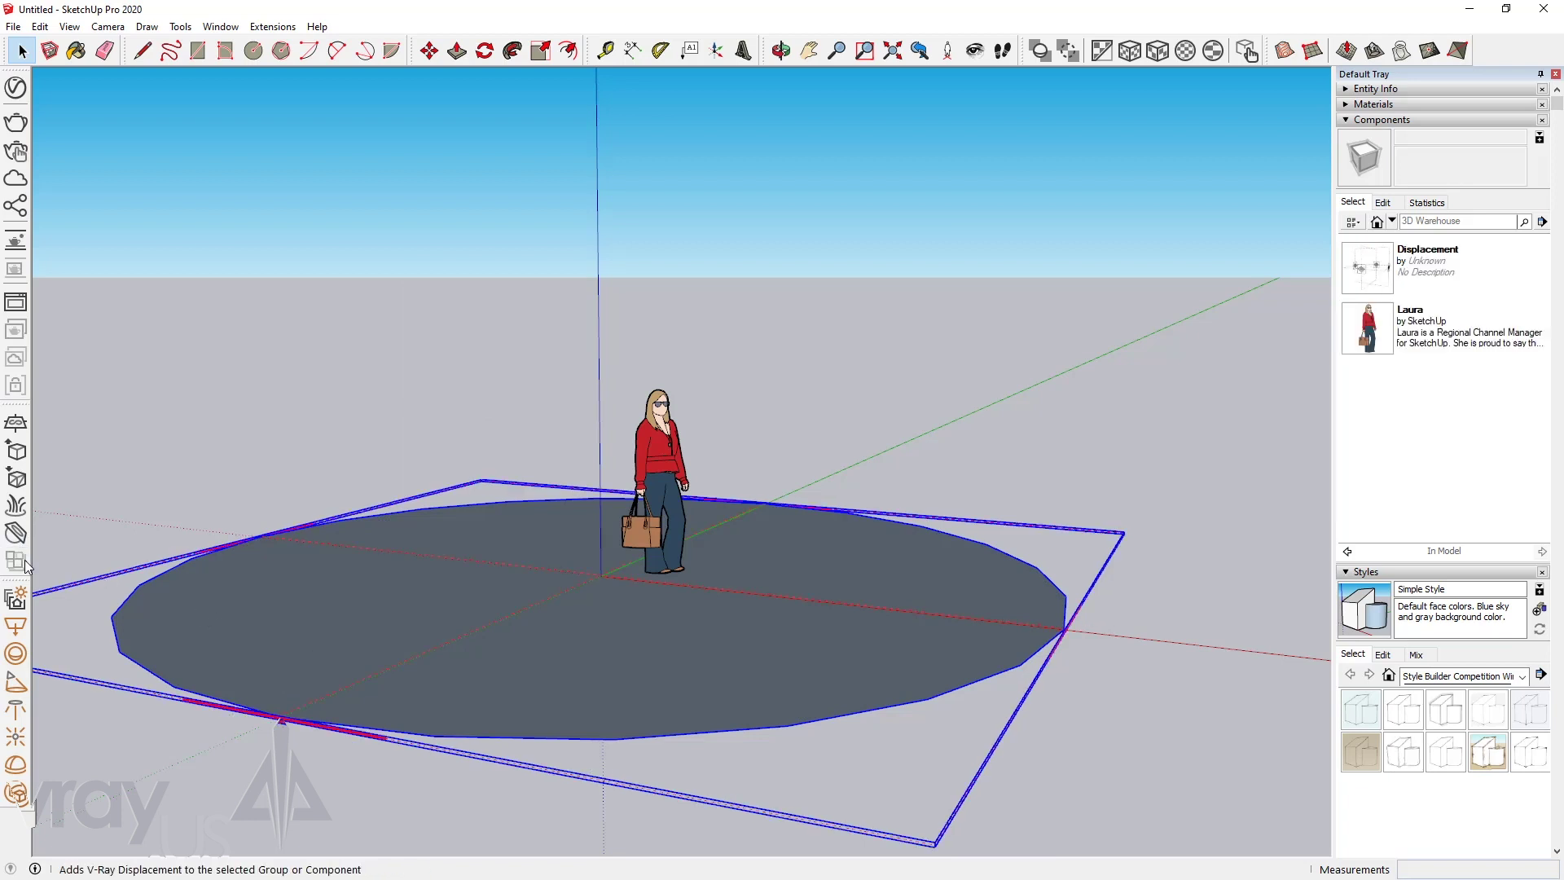
Set the circle's Displacement amount to 10 in the Asset Editor's Geometries list
click(17, 88)
click(681, 213)
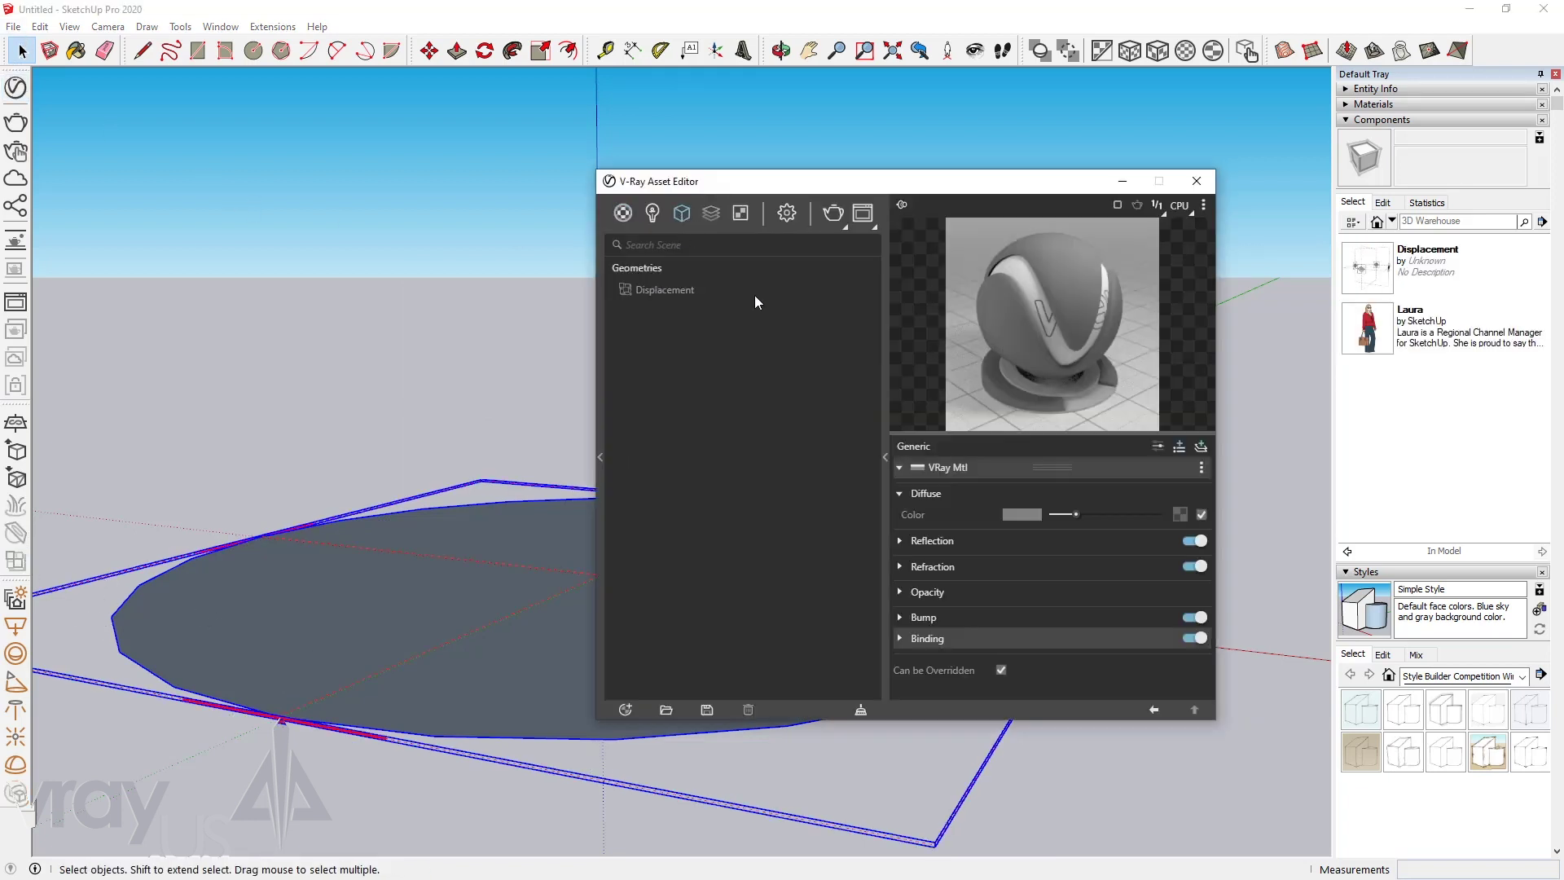
click(690, 293)
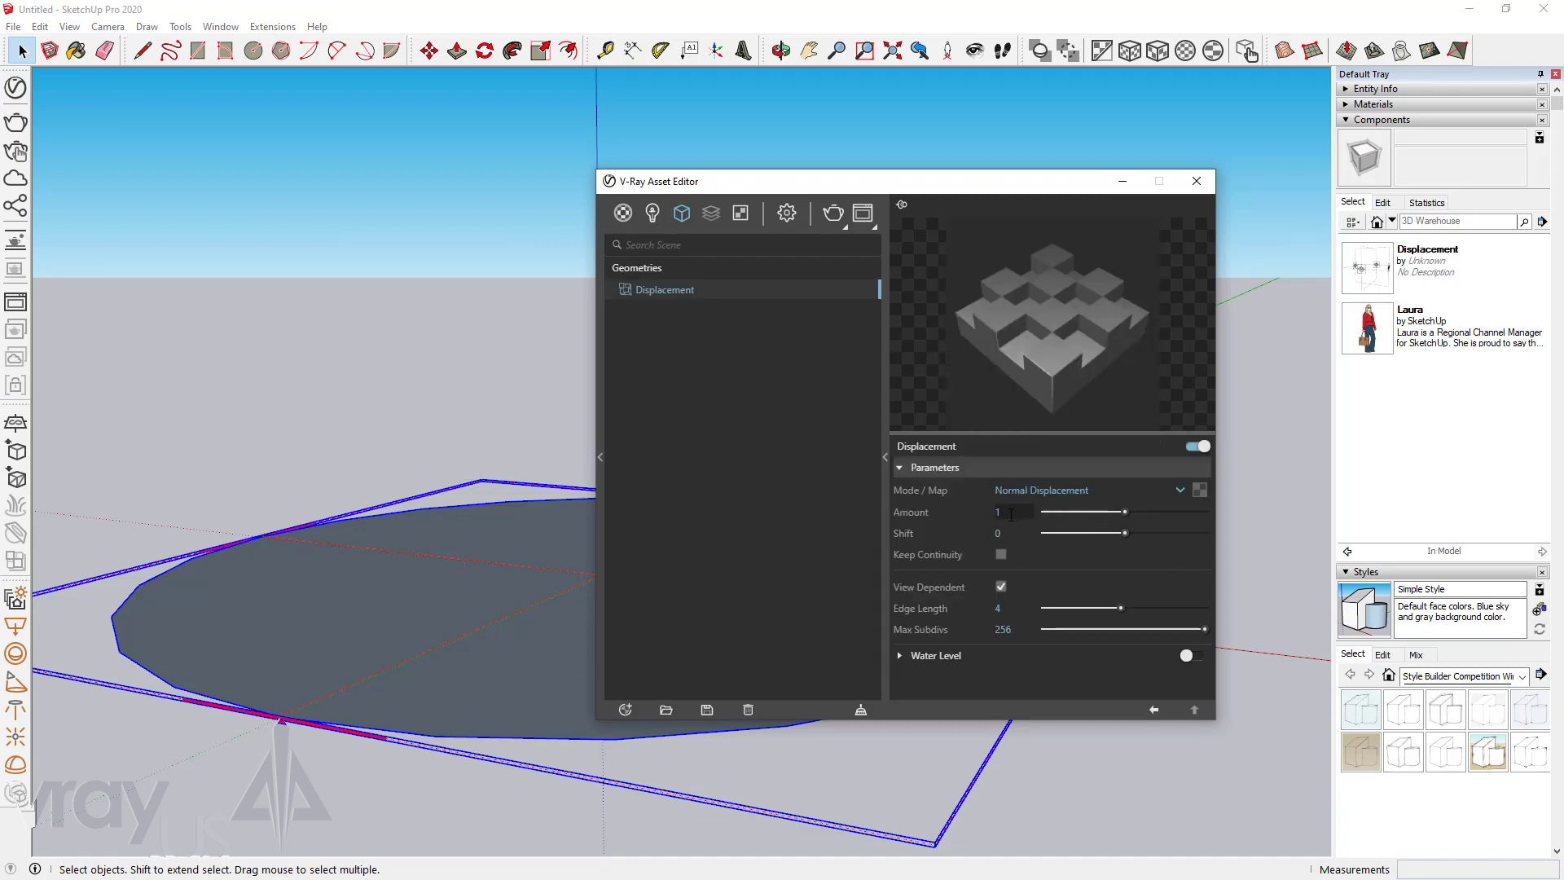
key(Return)
Drive the displacement with a Water texture at repeat 0.02
click(1199, 490)
scroll(1162, 419, down, 6)
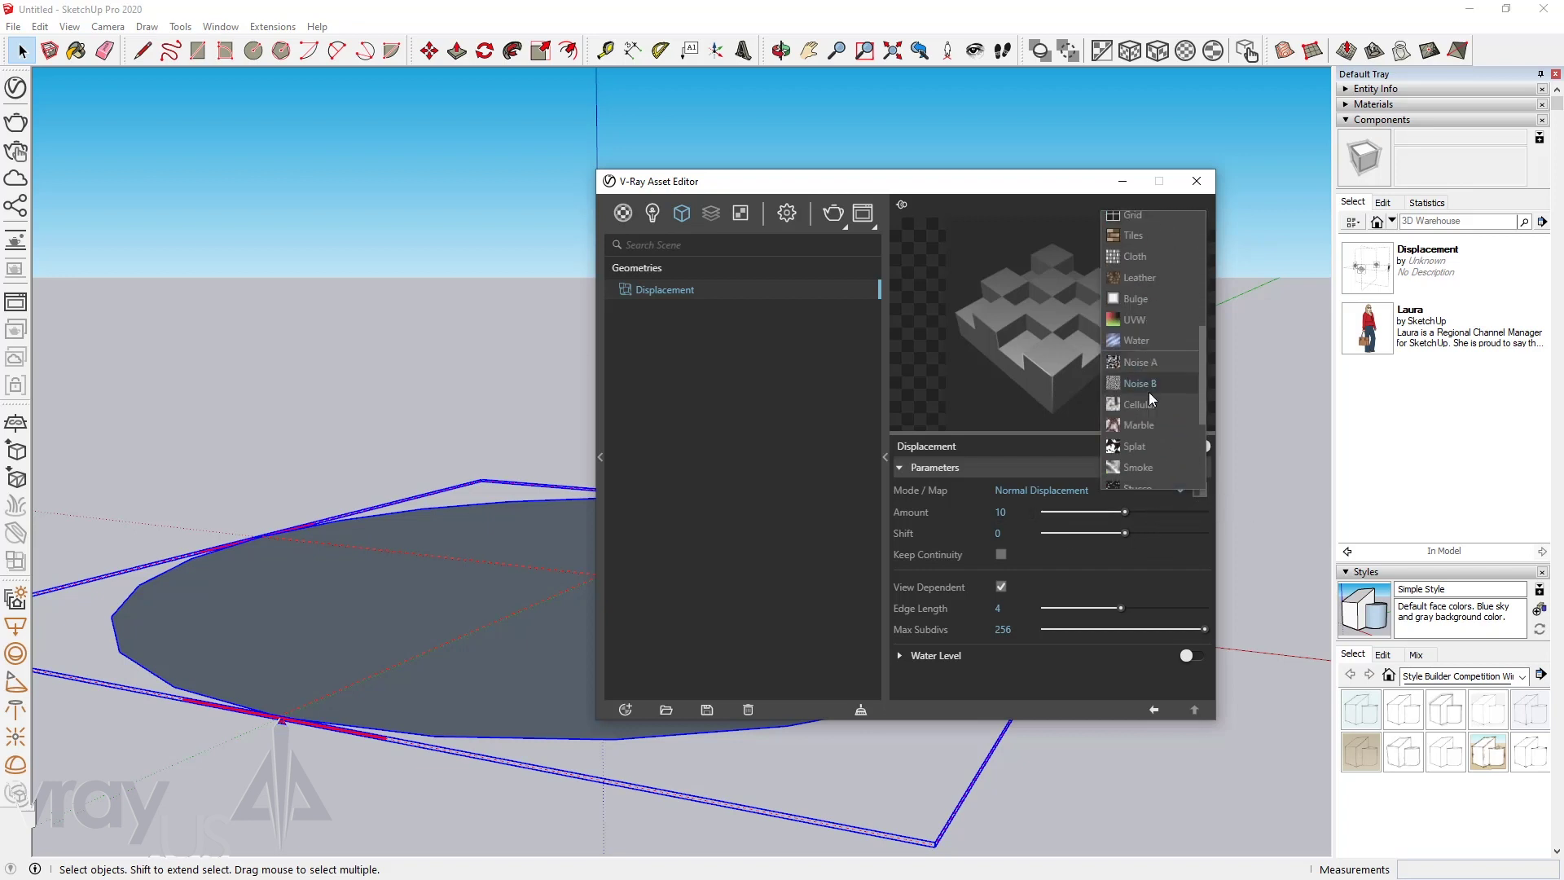
click(1137, 342)
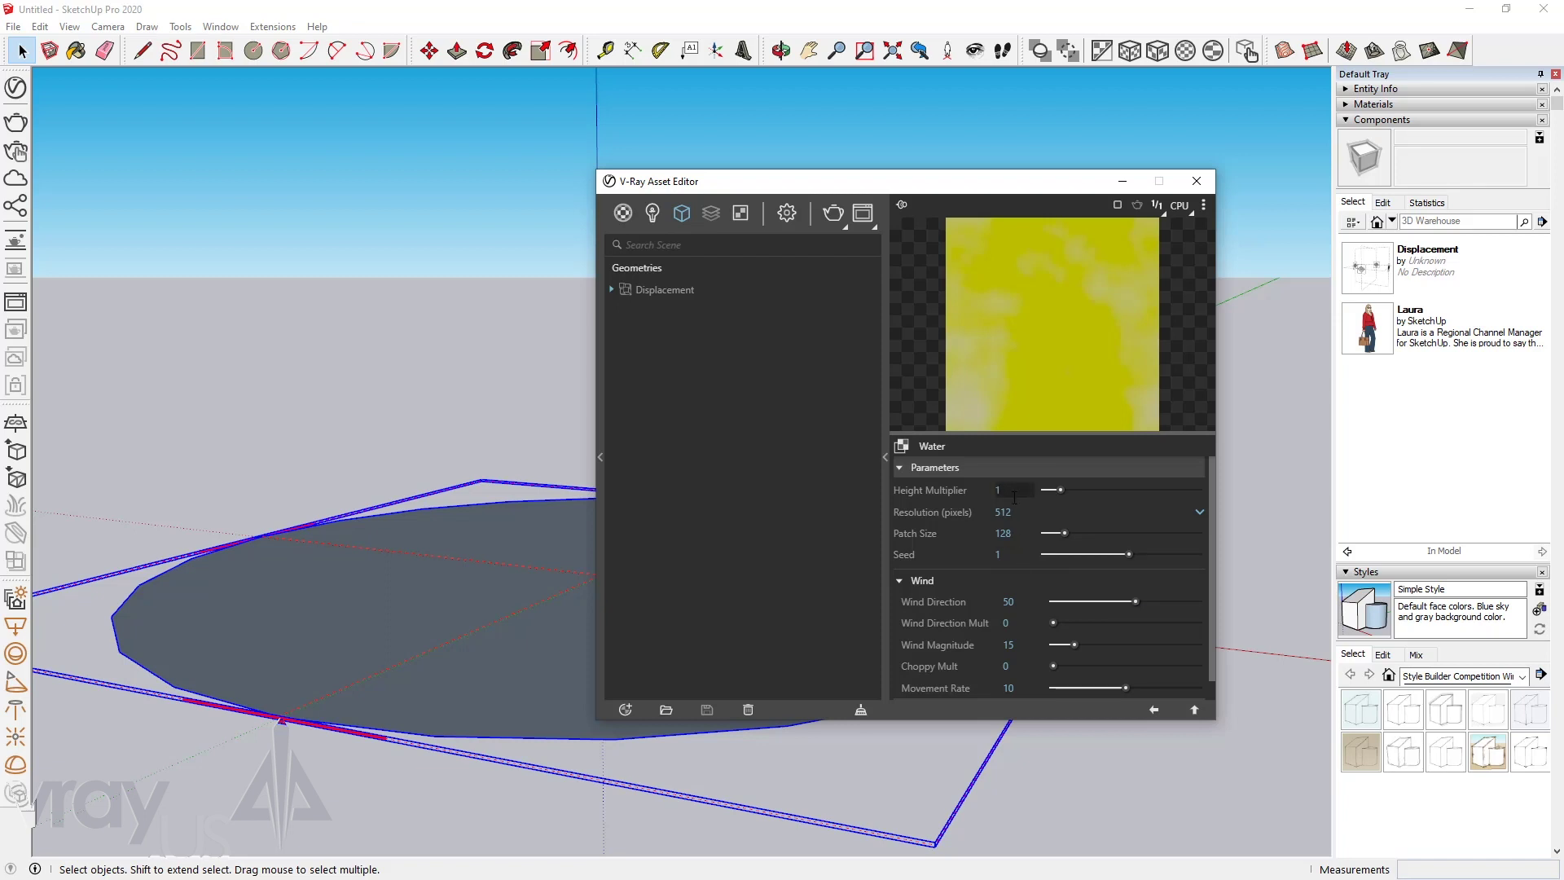
scroll(1014, 587, down, 3)
double_click(1013, 603)
text(.02)
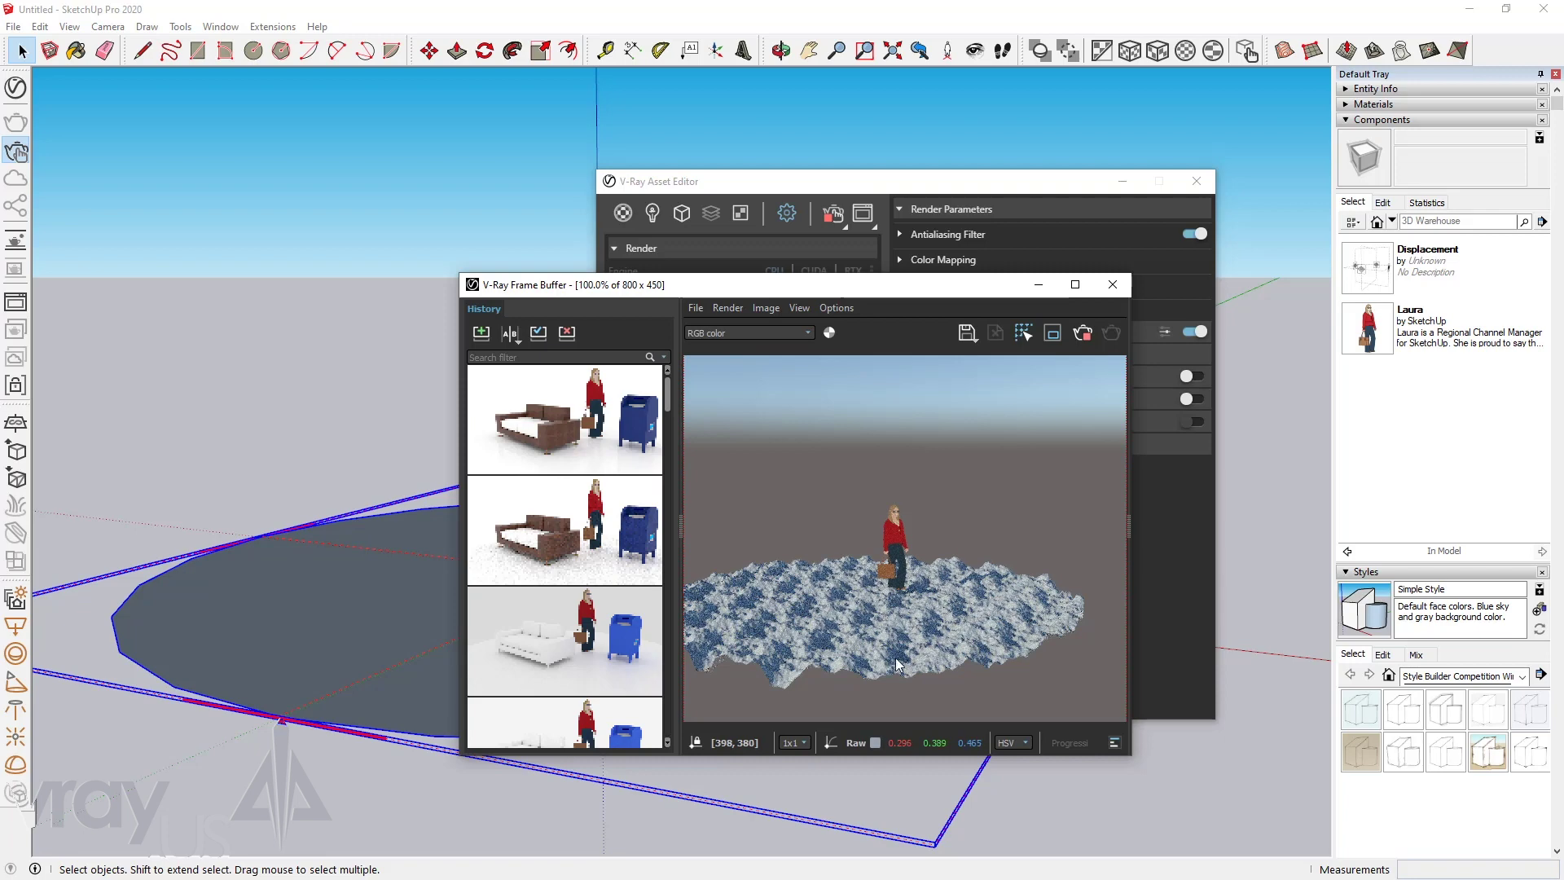
Move the Frame Buffer aside, zoom the viewport in, and show the Asset Editor's materials list
drag(771, 287, 447, 128)
scroll(433, 742, up, 5)
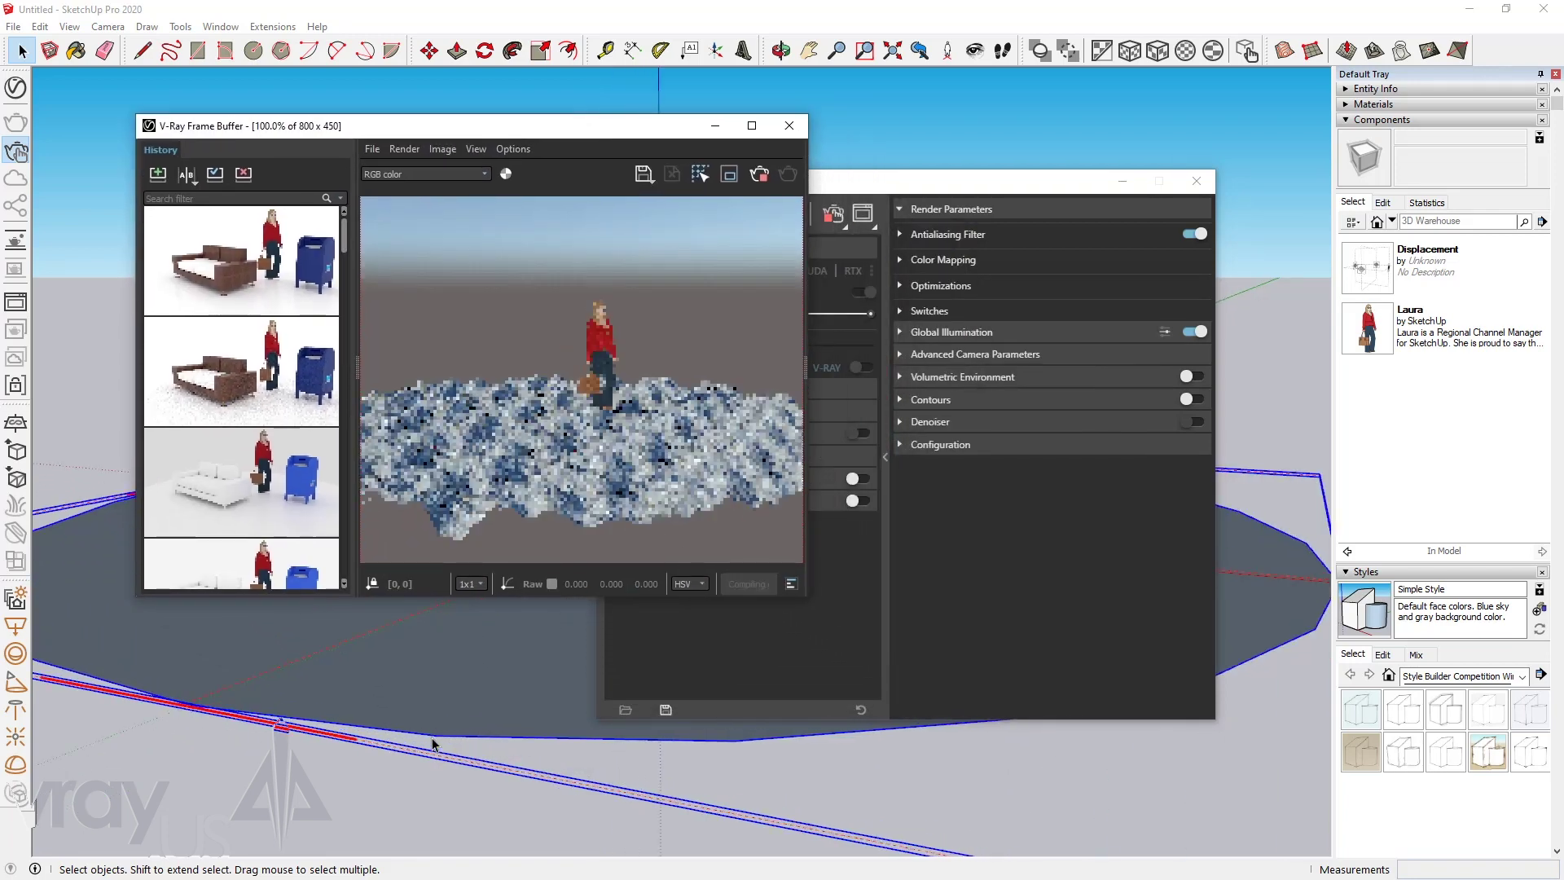
scroll(471, 737, up, 2)
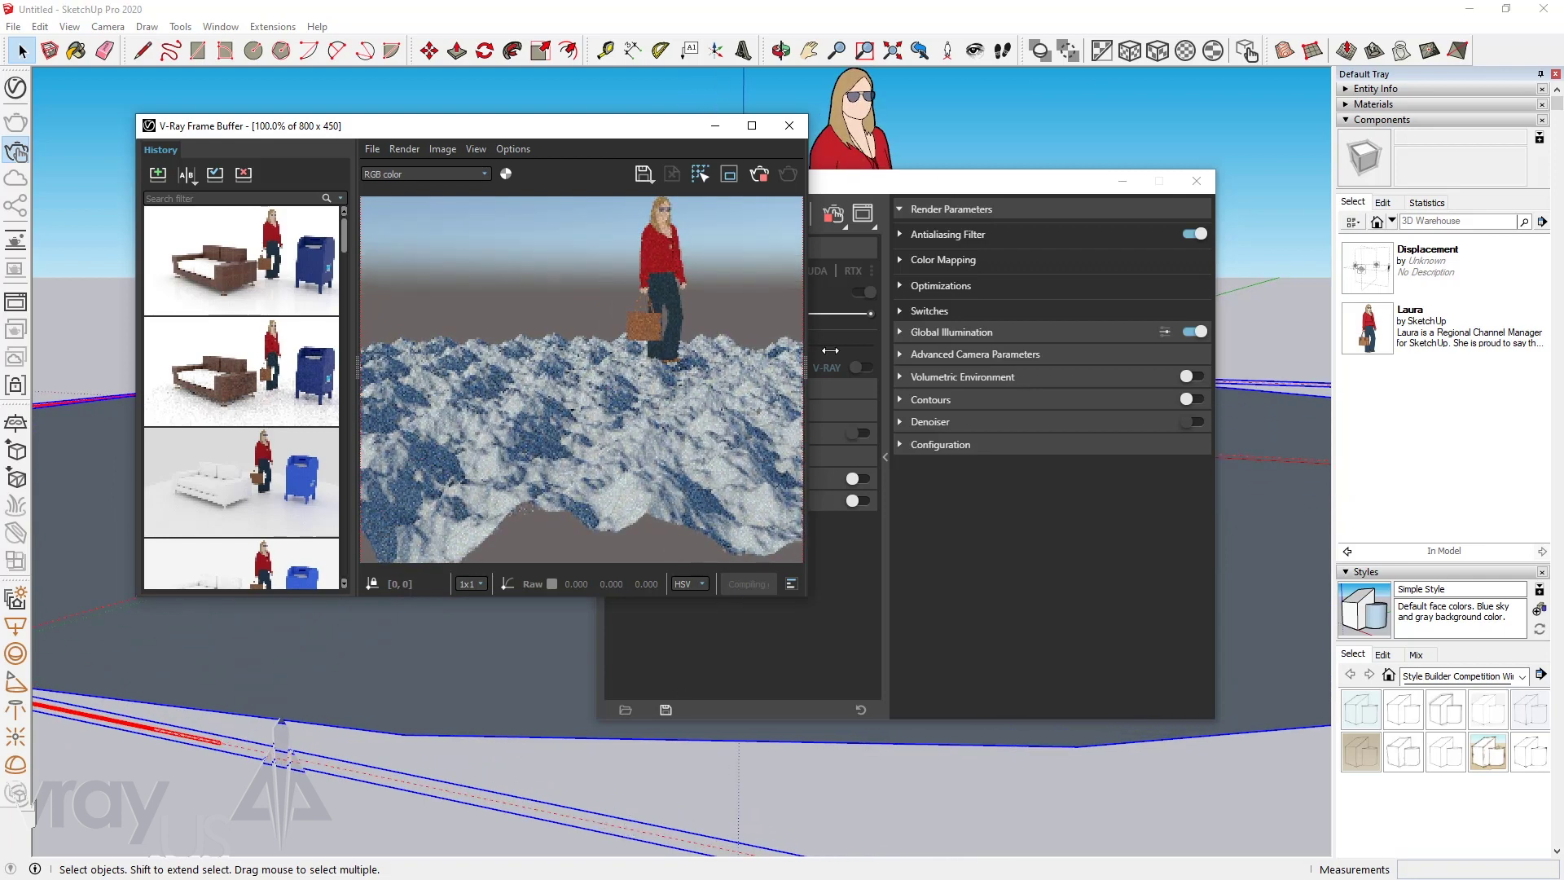
click(945, 182)
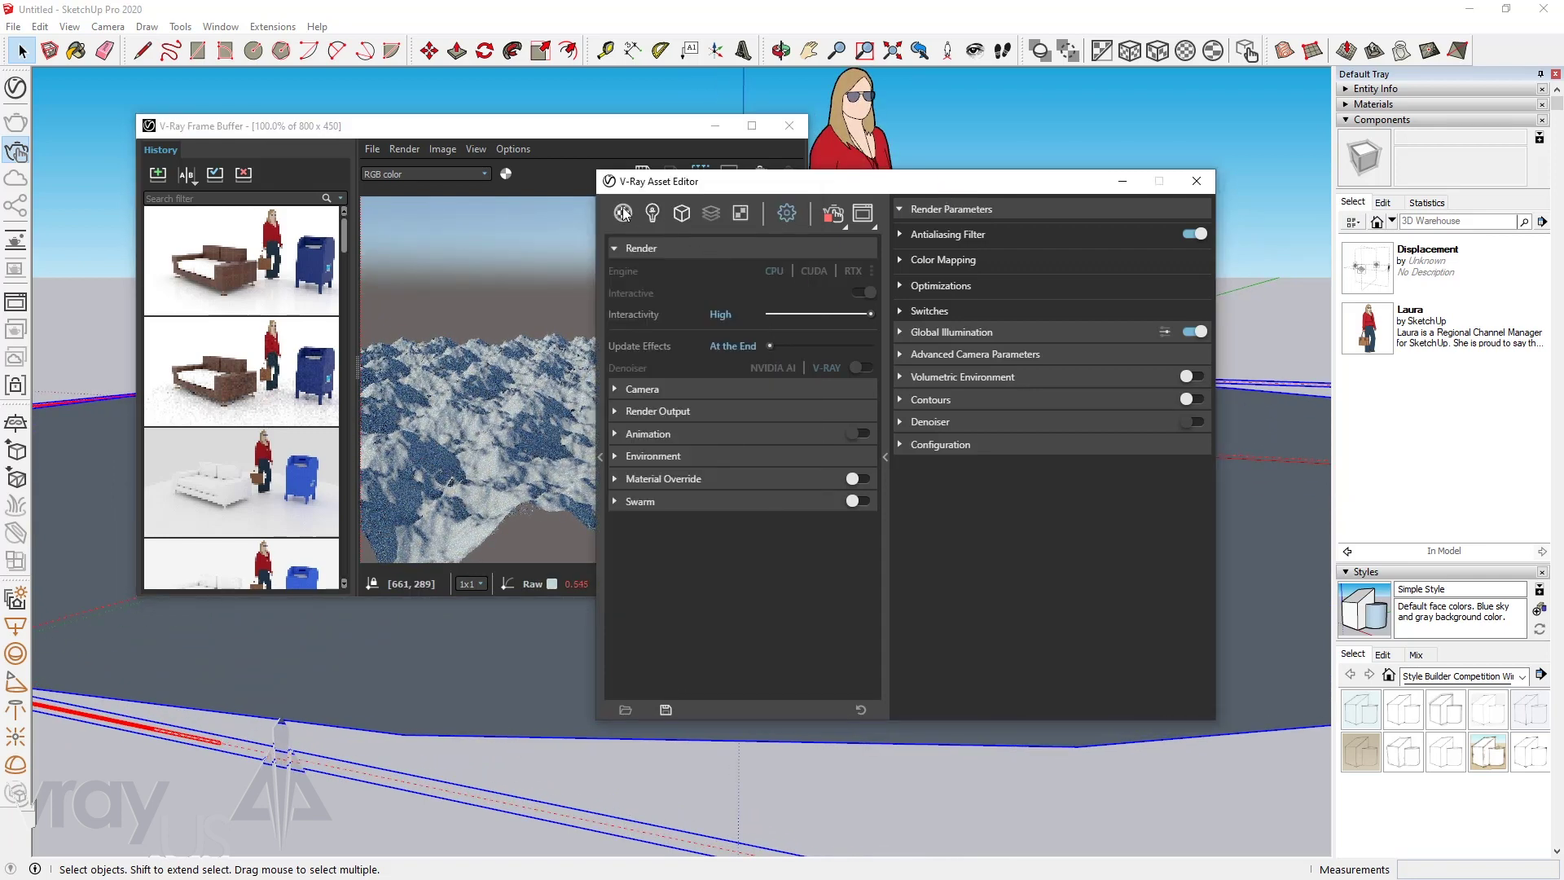
click(624, 214)
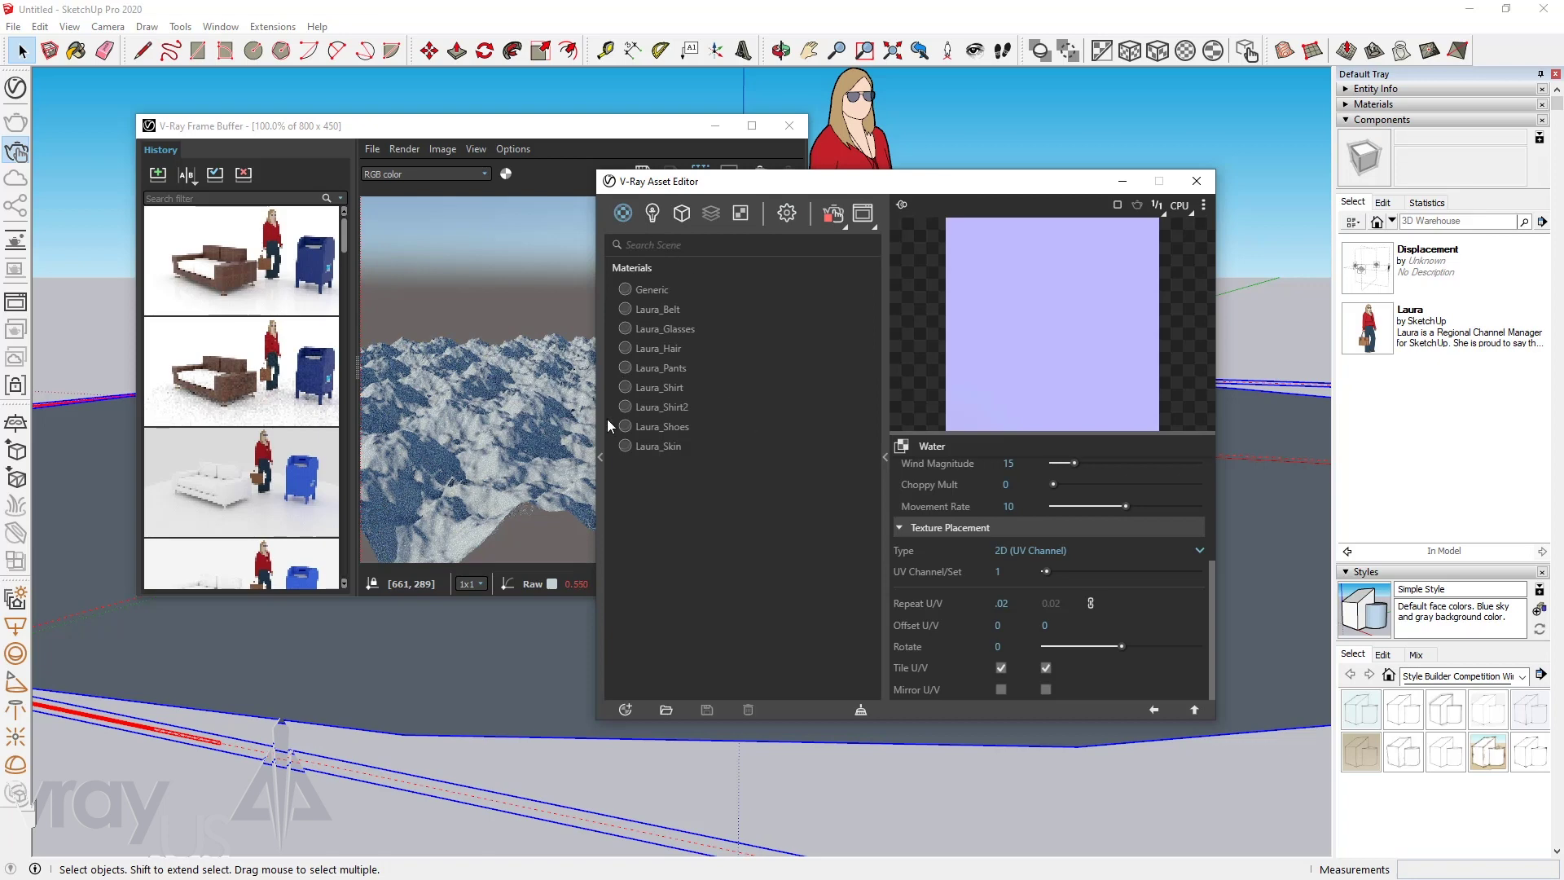
Apply the Liquid library's Waves A 01 200cm material to the displaced circle
click(602, 454)
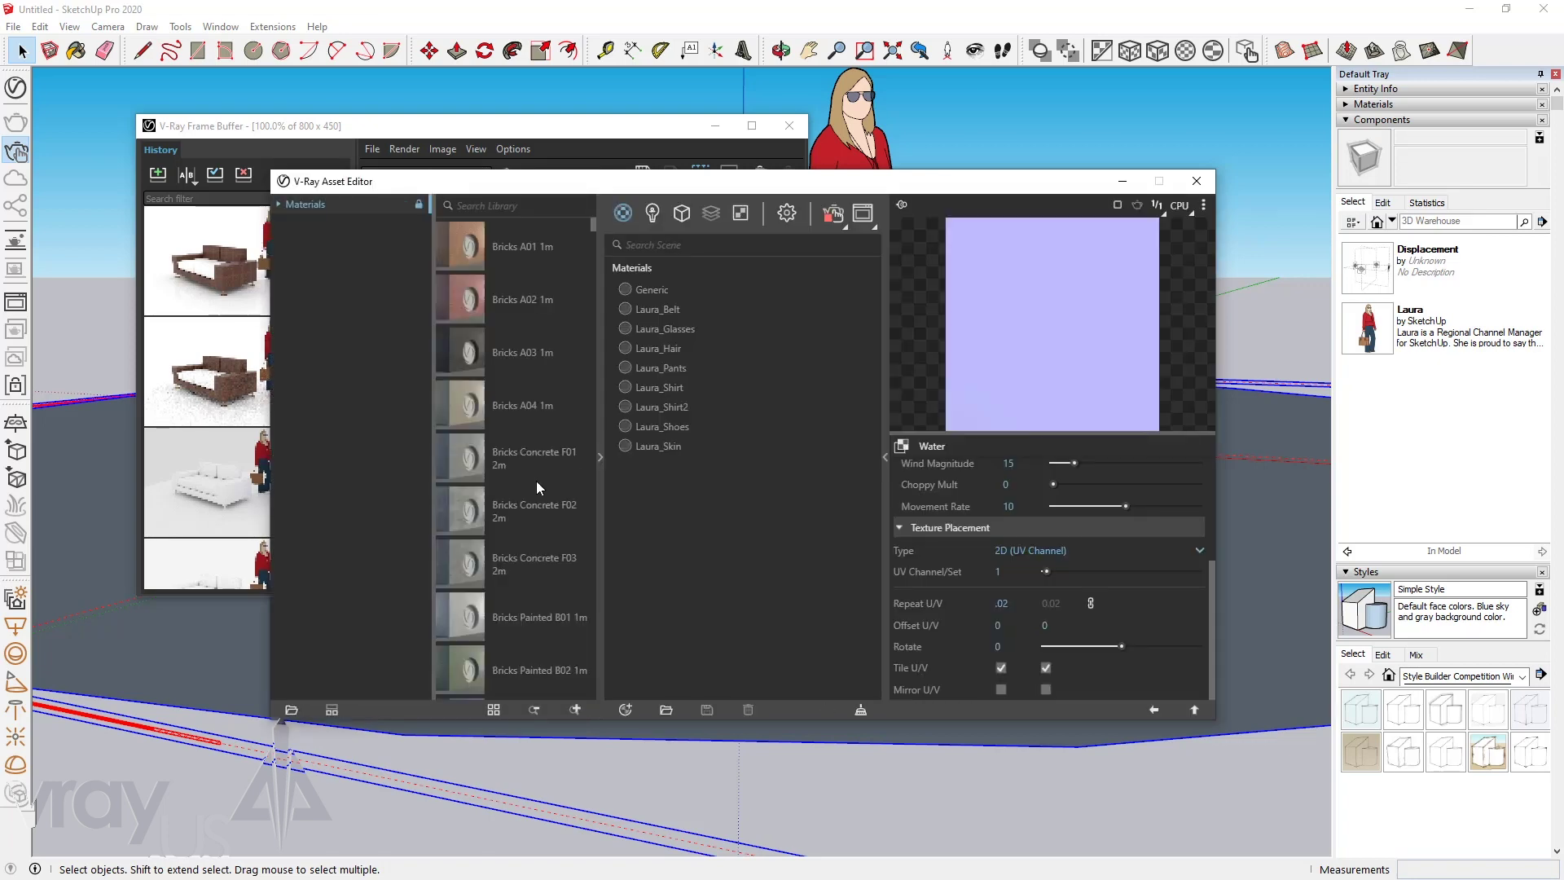
click(280, 205)
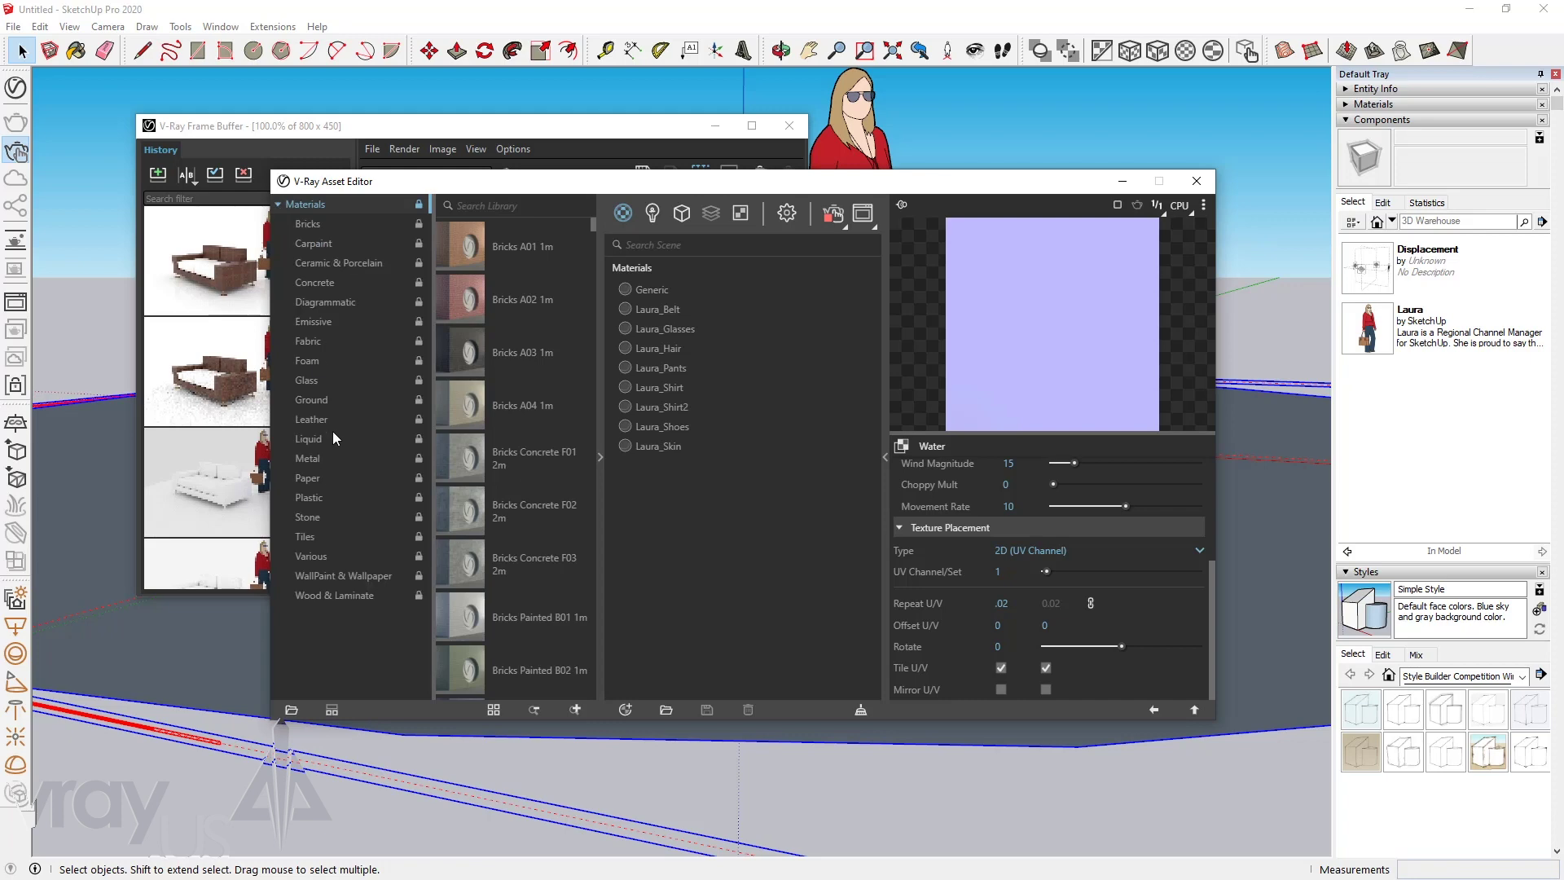
click(326, 432)
scroll(480, 513, down, 3)
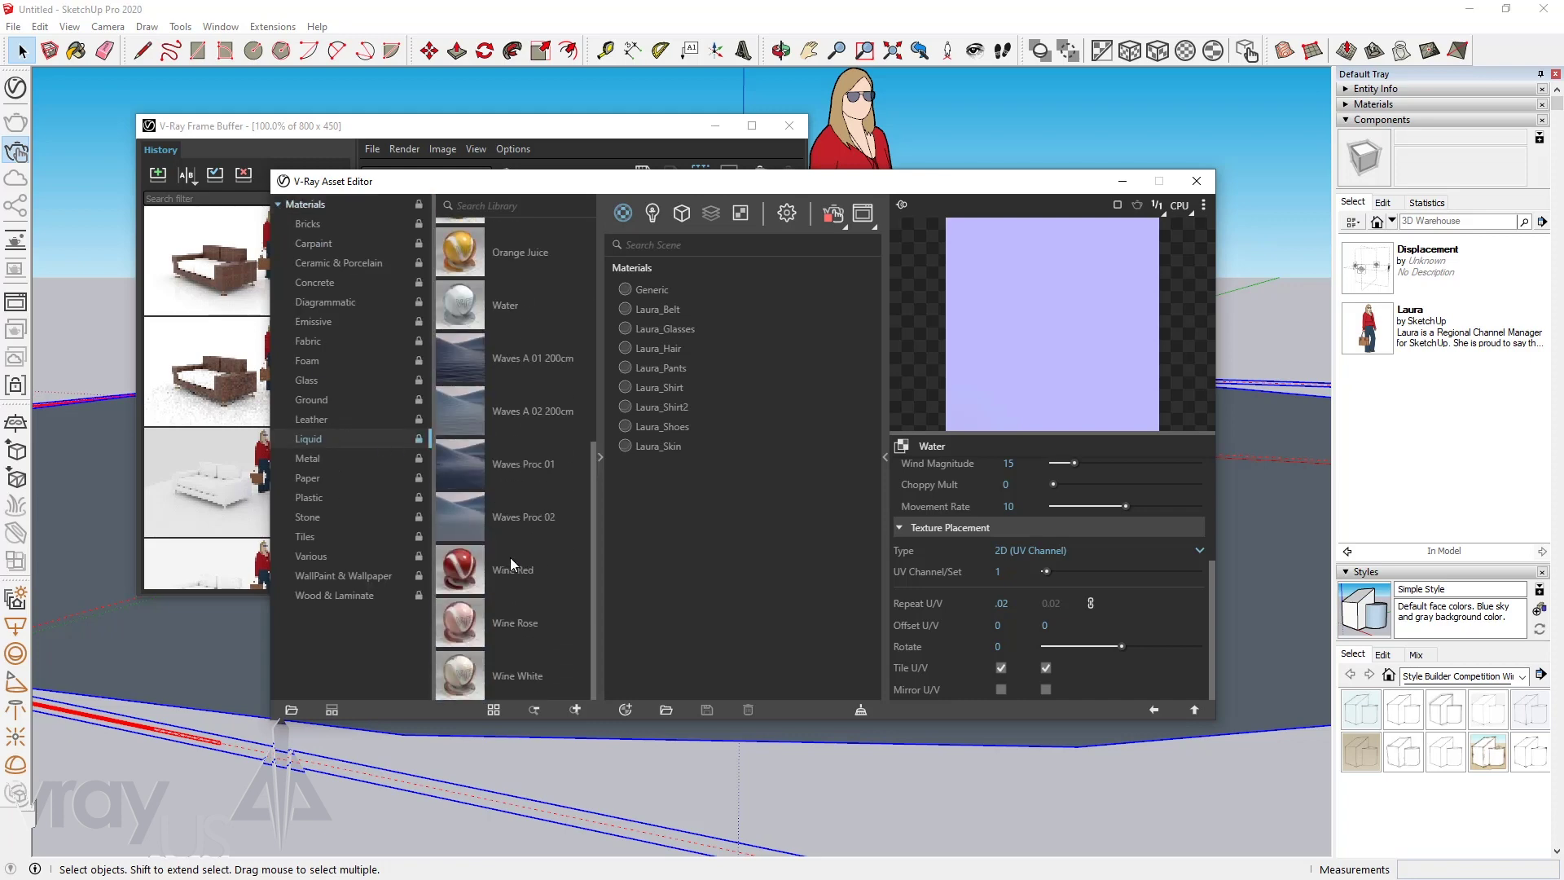
right_click(471, 353)
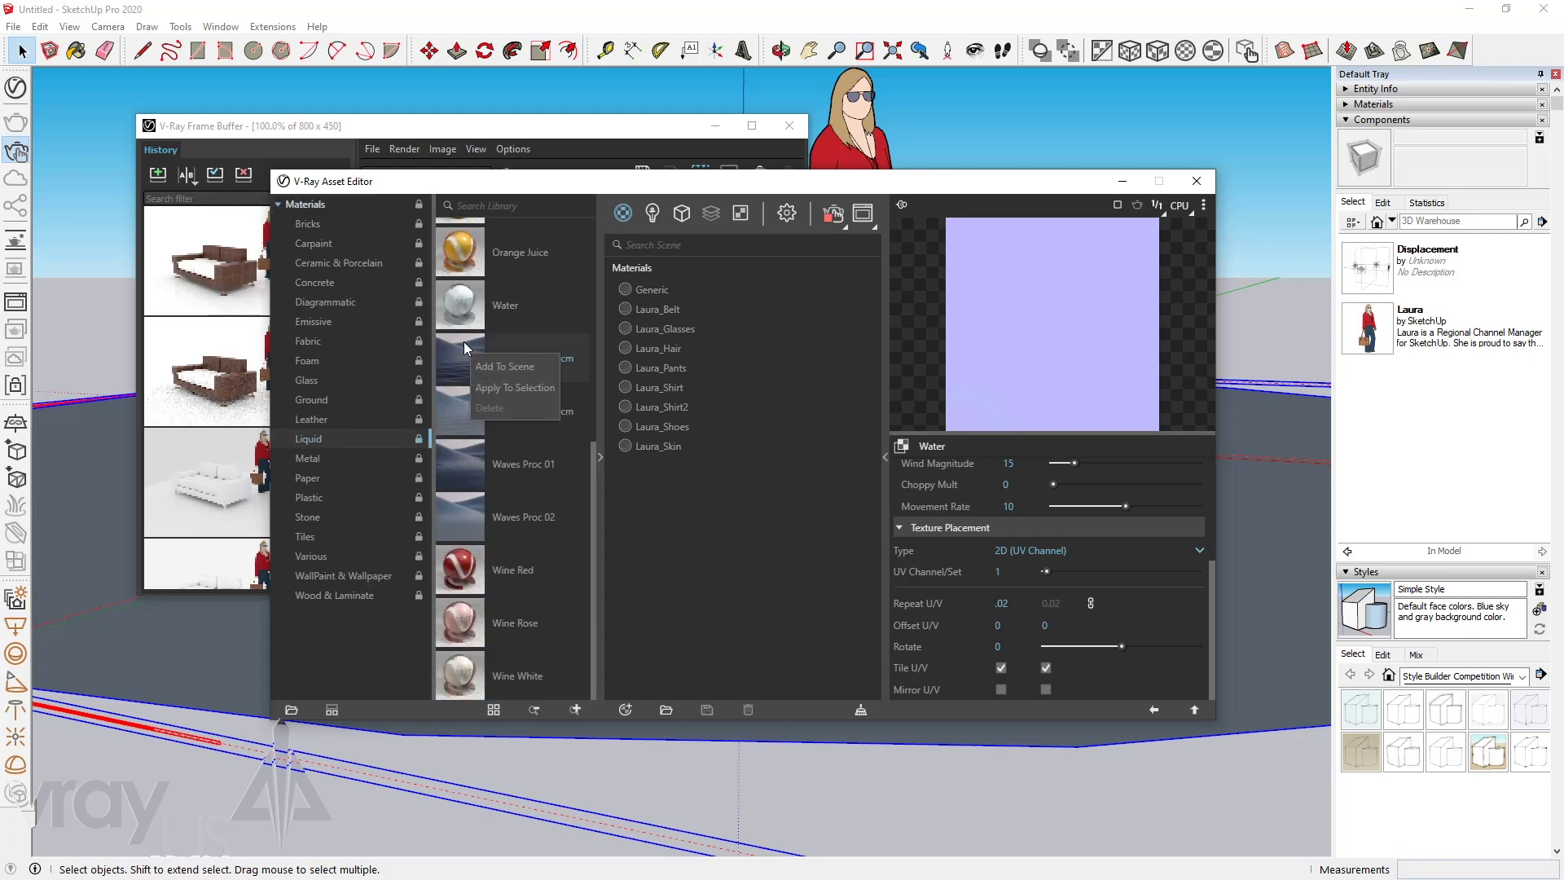
click(519, 389)
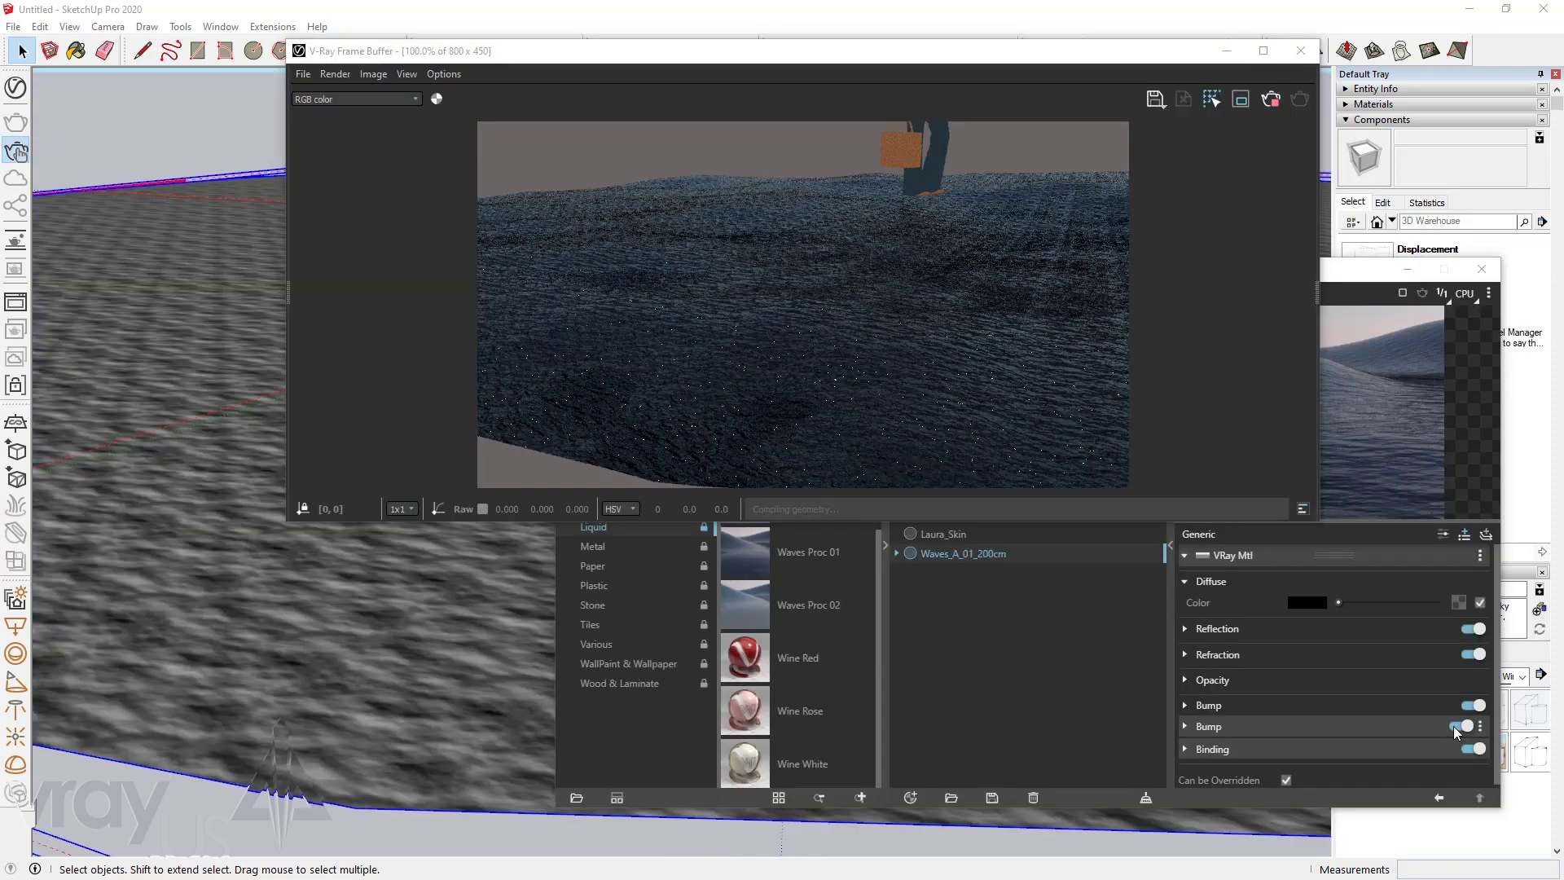
Turn off the material's second bump layer and orbit low over the rendered water
click(1453, 726)
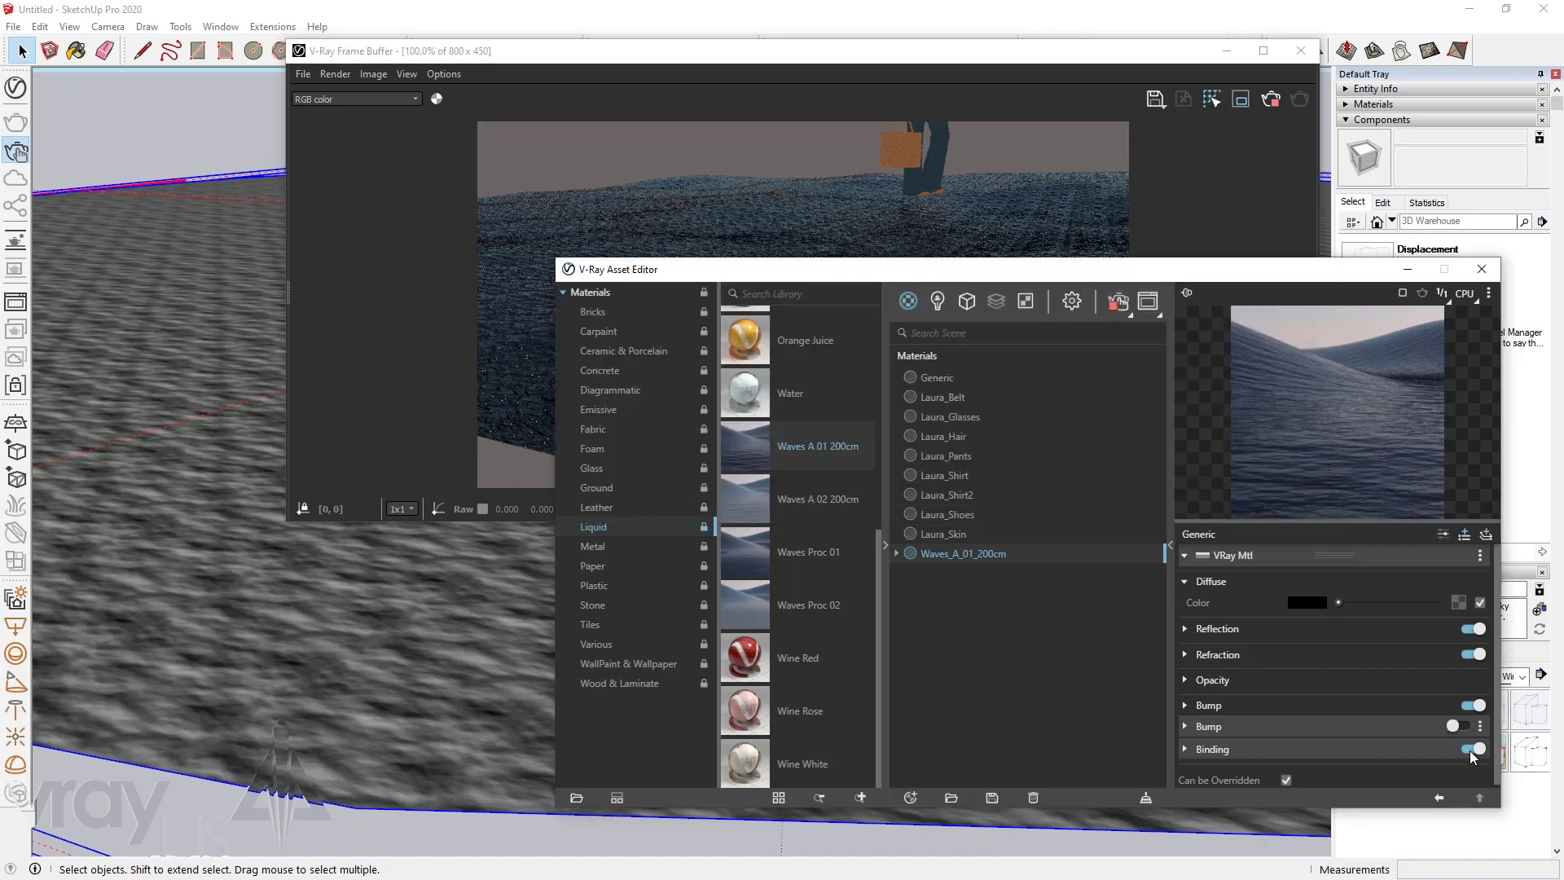
click(837, 49)
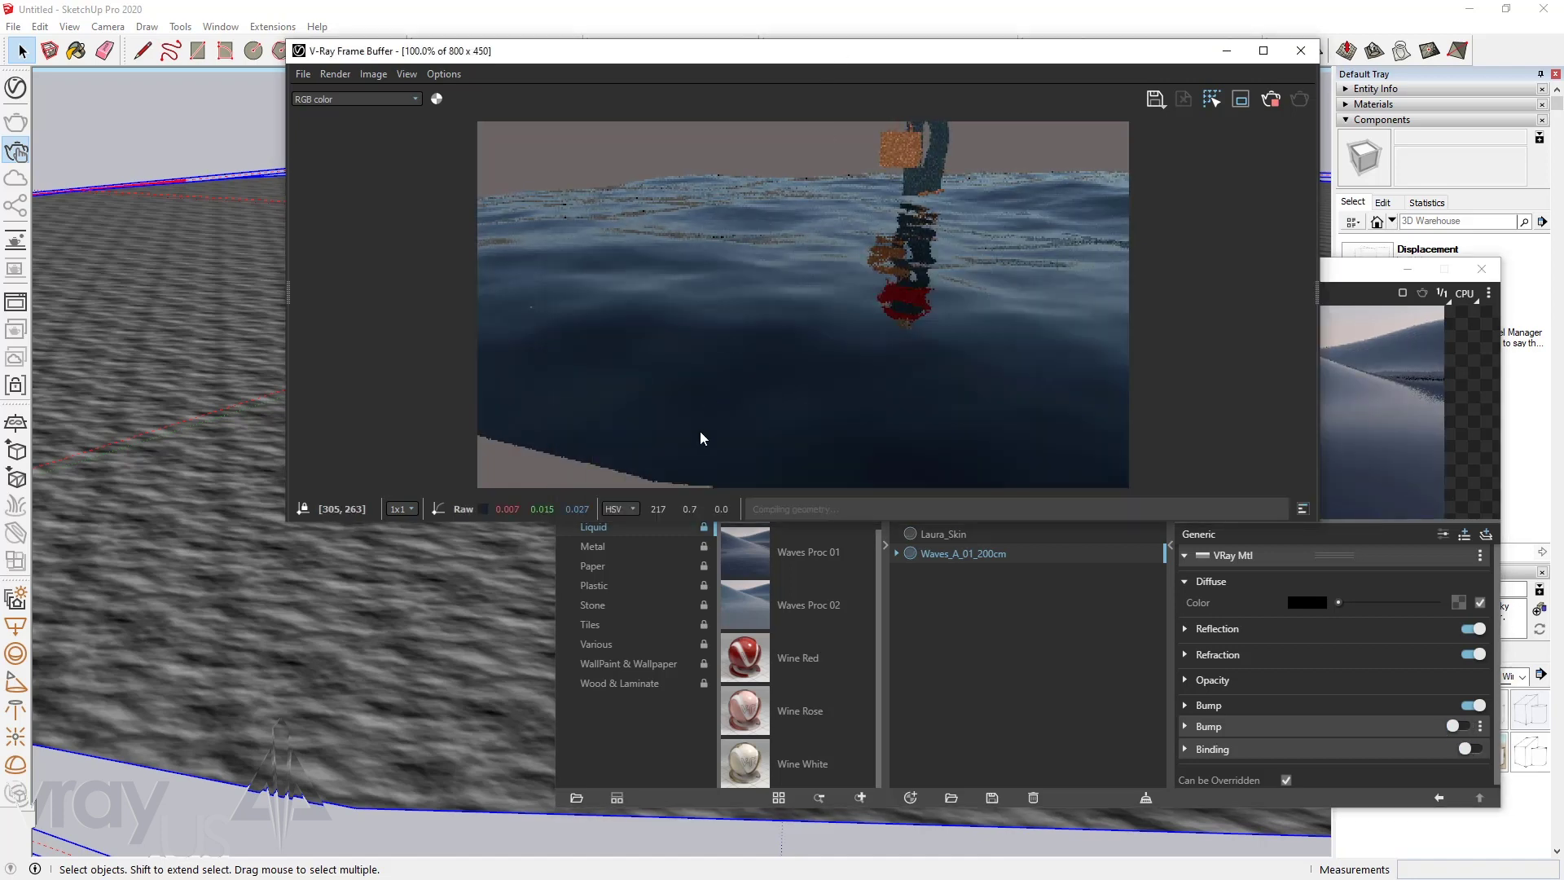
mouse_move(440, 637)
middle_down()
mouse_move(401, 601)
mouse_move(443, 653)
middle_up()
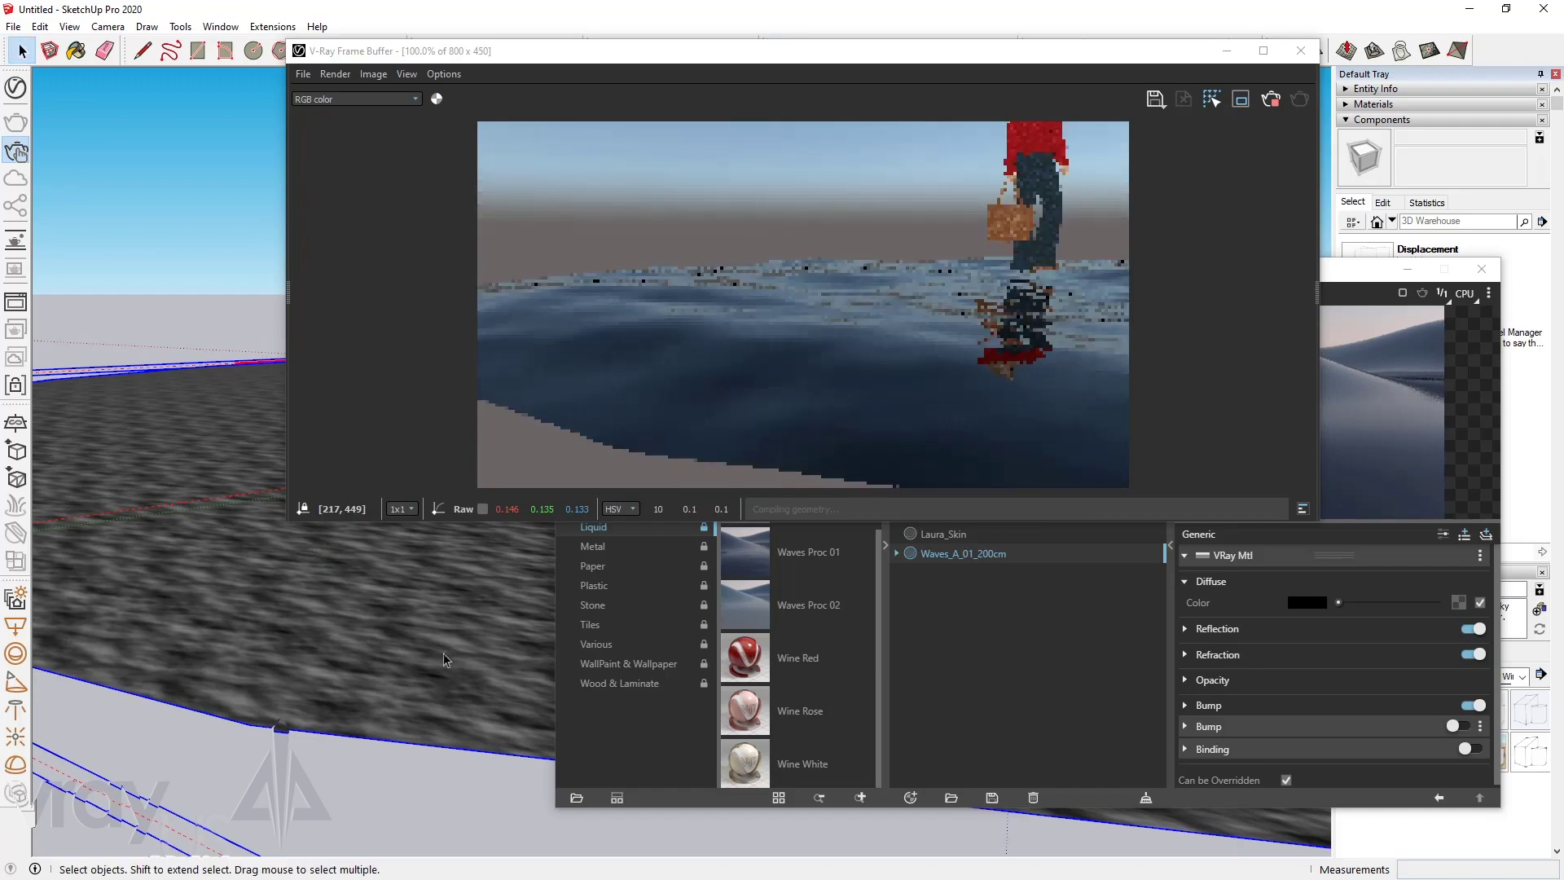